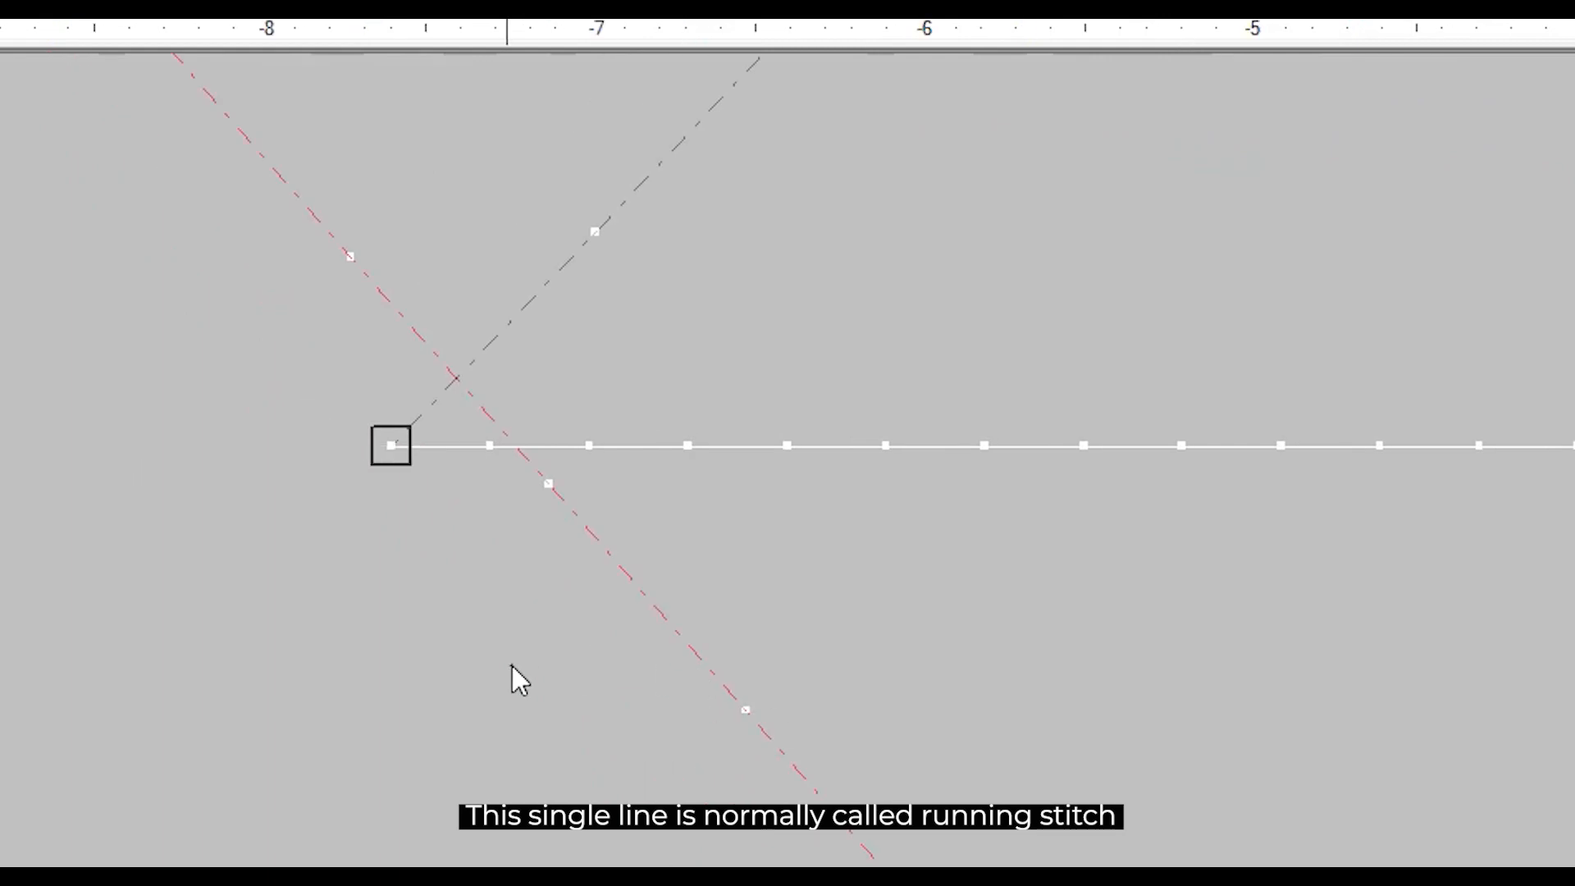
Set the stitch length of the horizontal running stitch line to 12 mm.
key(Escape)
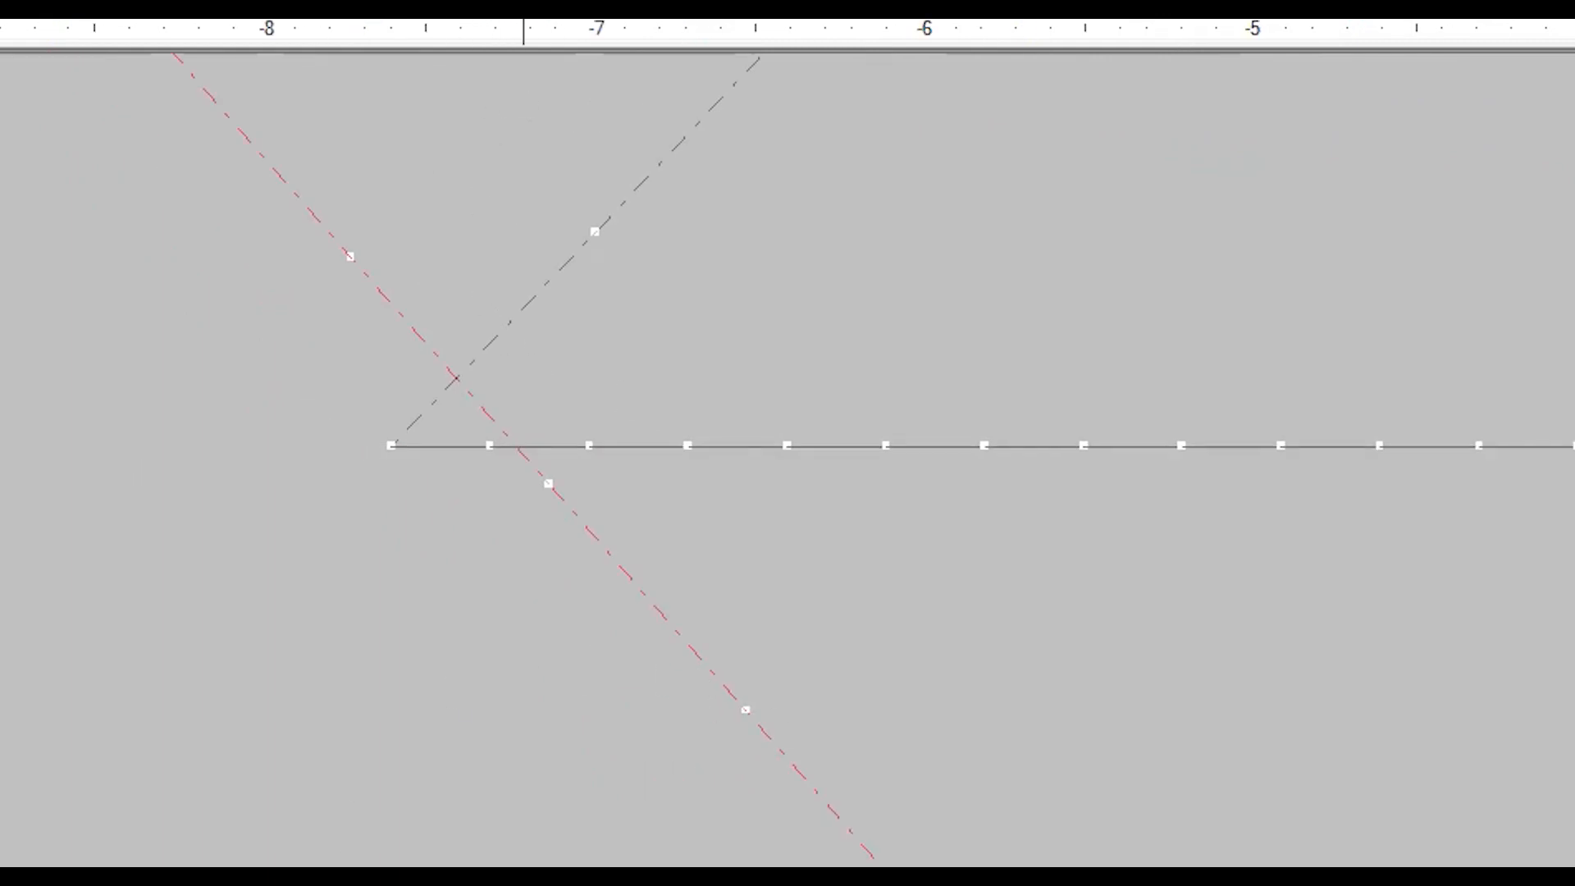
double_click(490, 445)
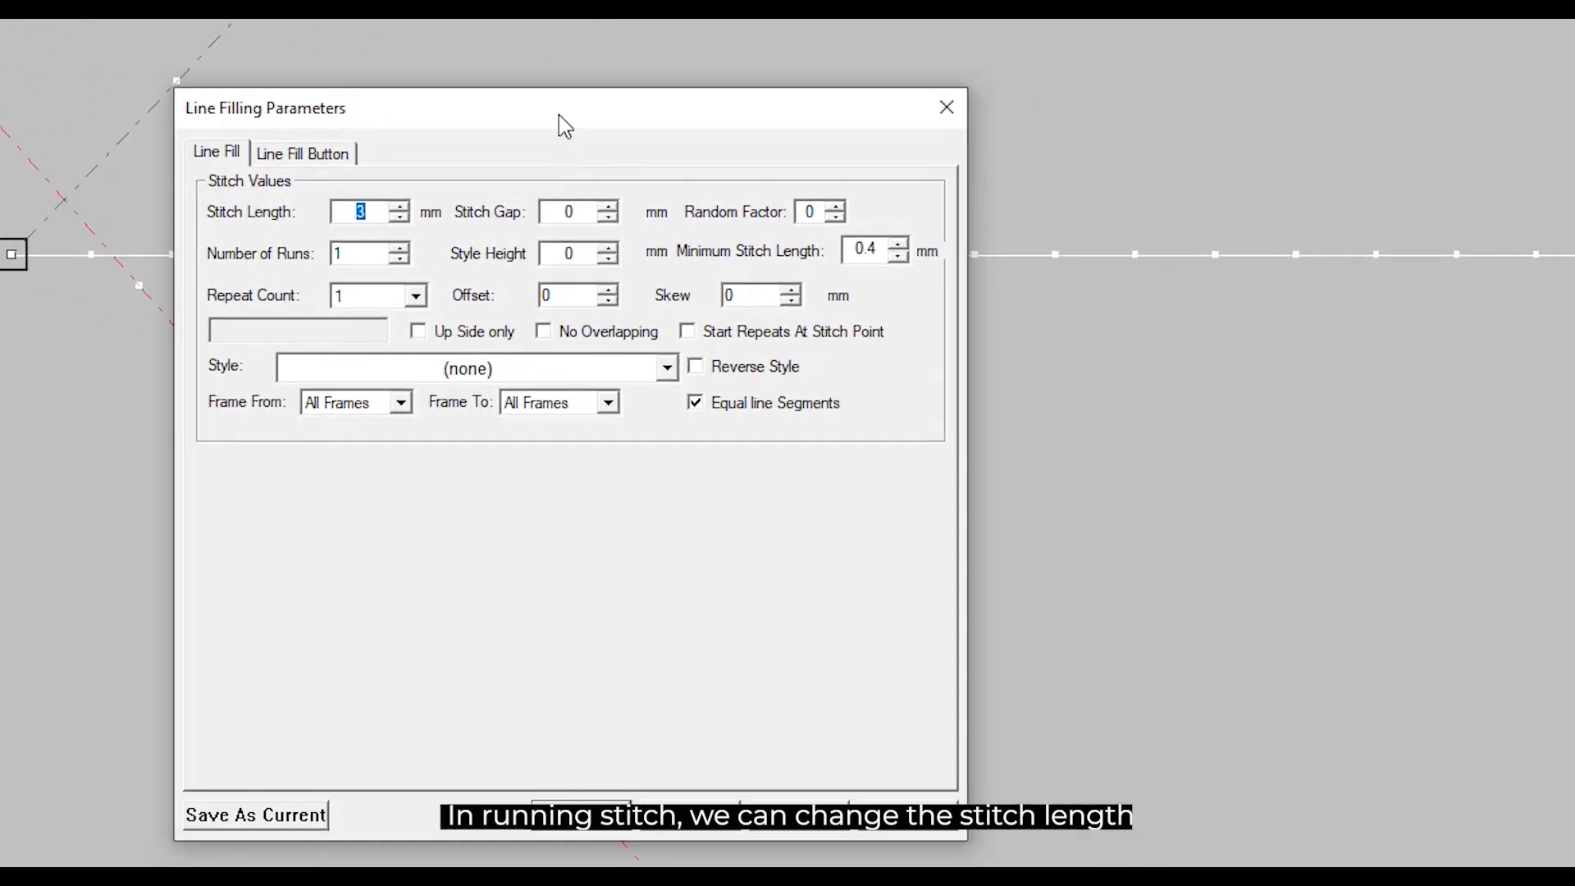
drag(772, 190, 1286, 190)
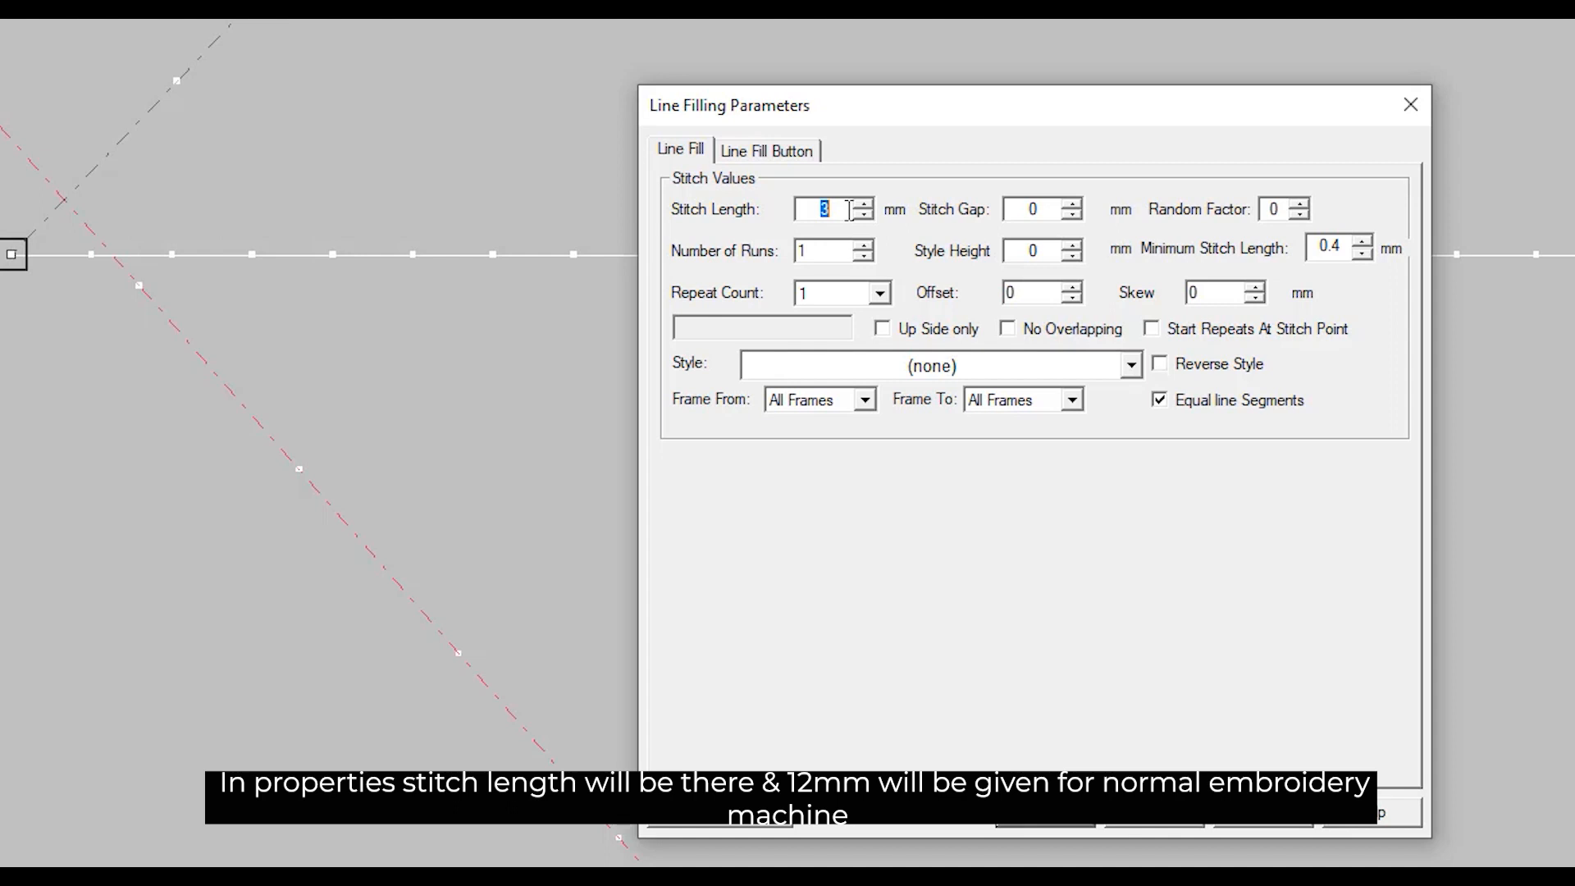
text(12)
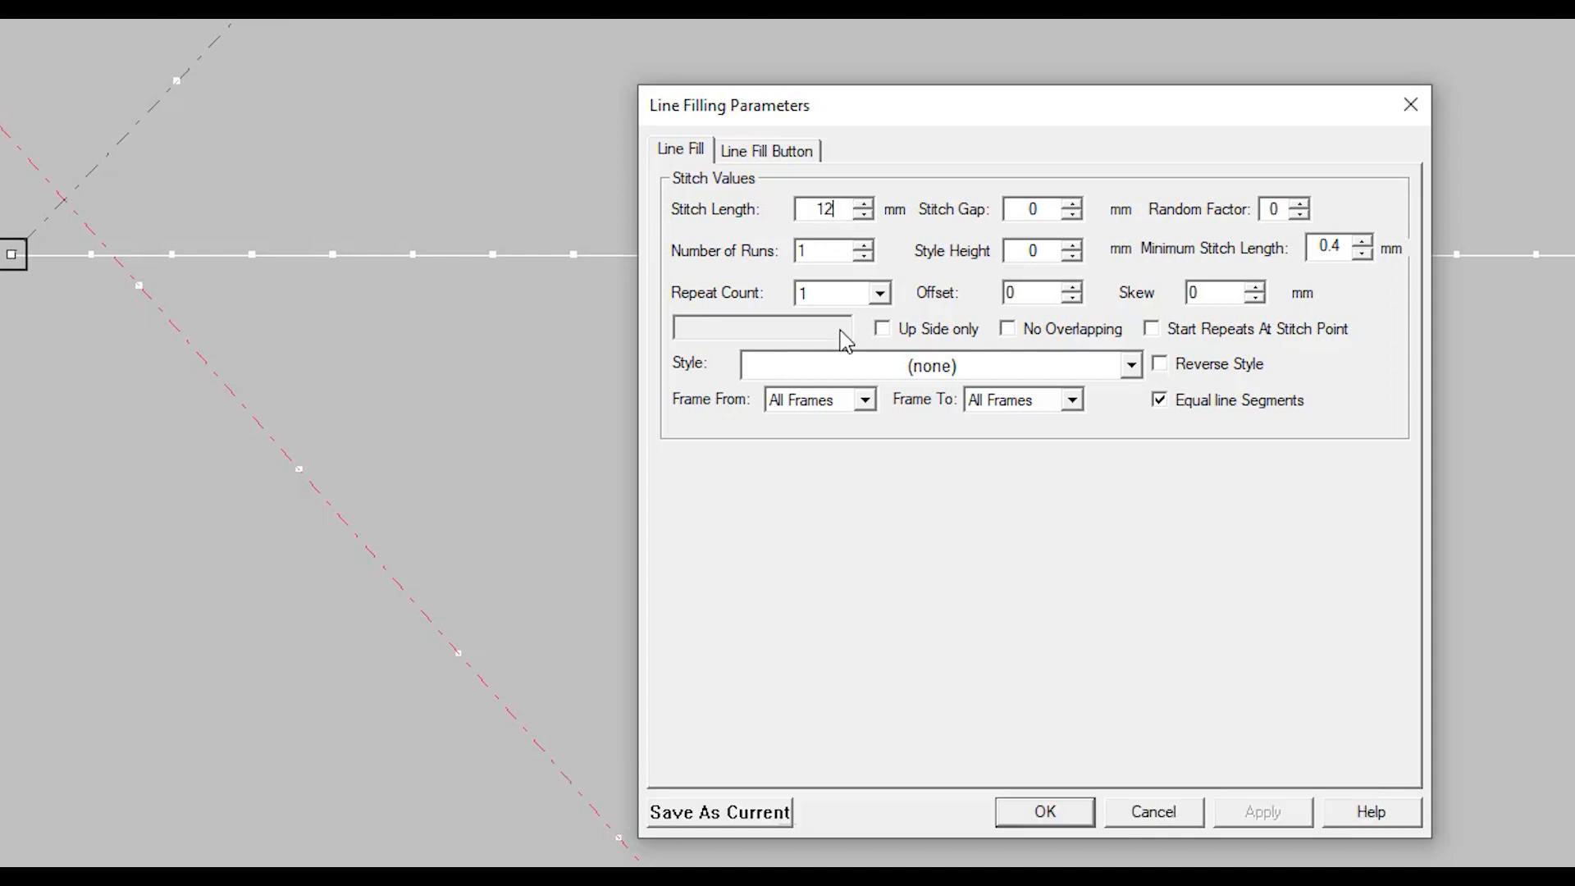
click(1045, 812)
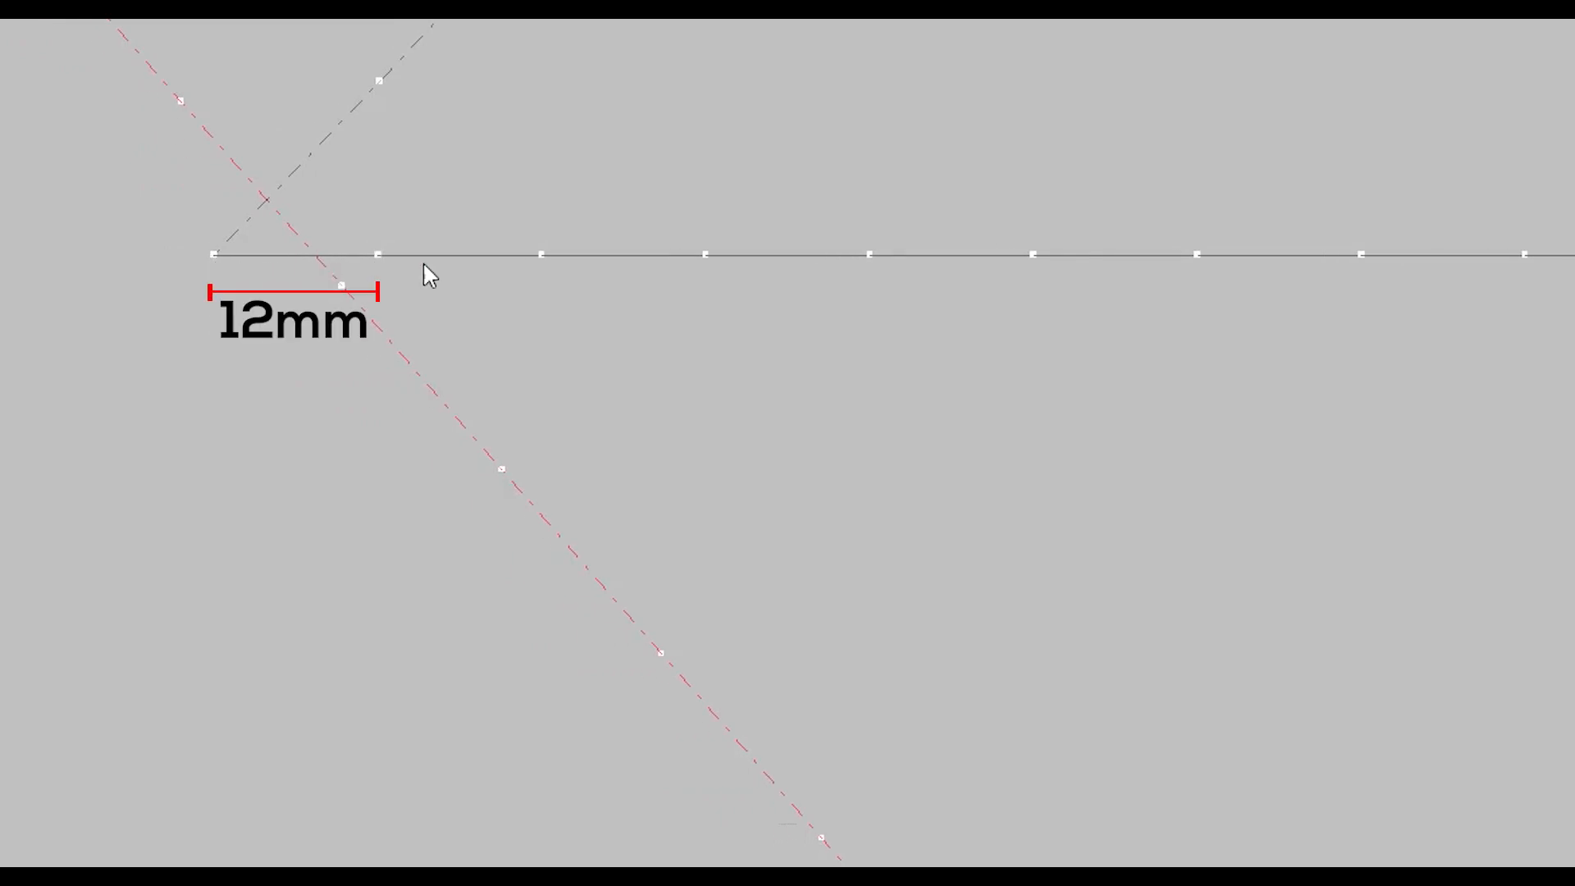
Set the running stitch line's stitch length to 0.5 mm and examine the stitches in realistic view and up close at the line's start.
double_click(387, 256)
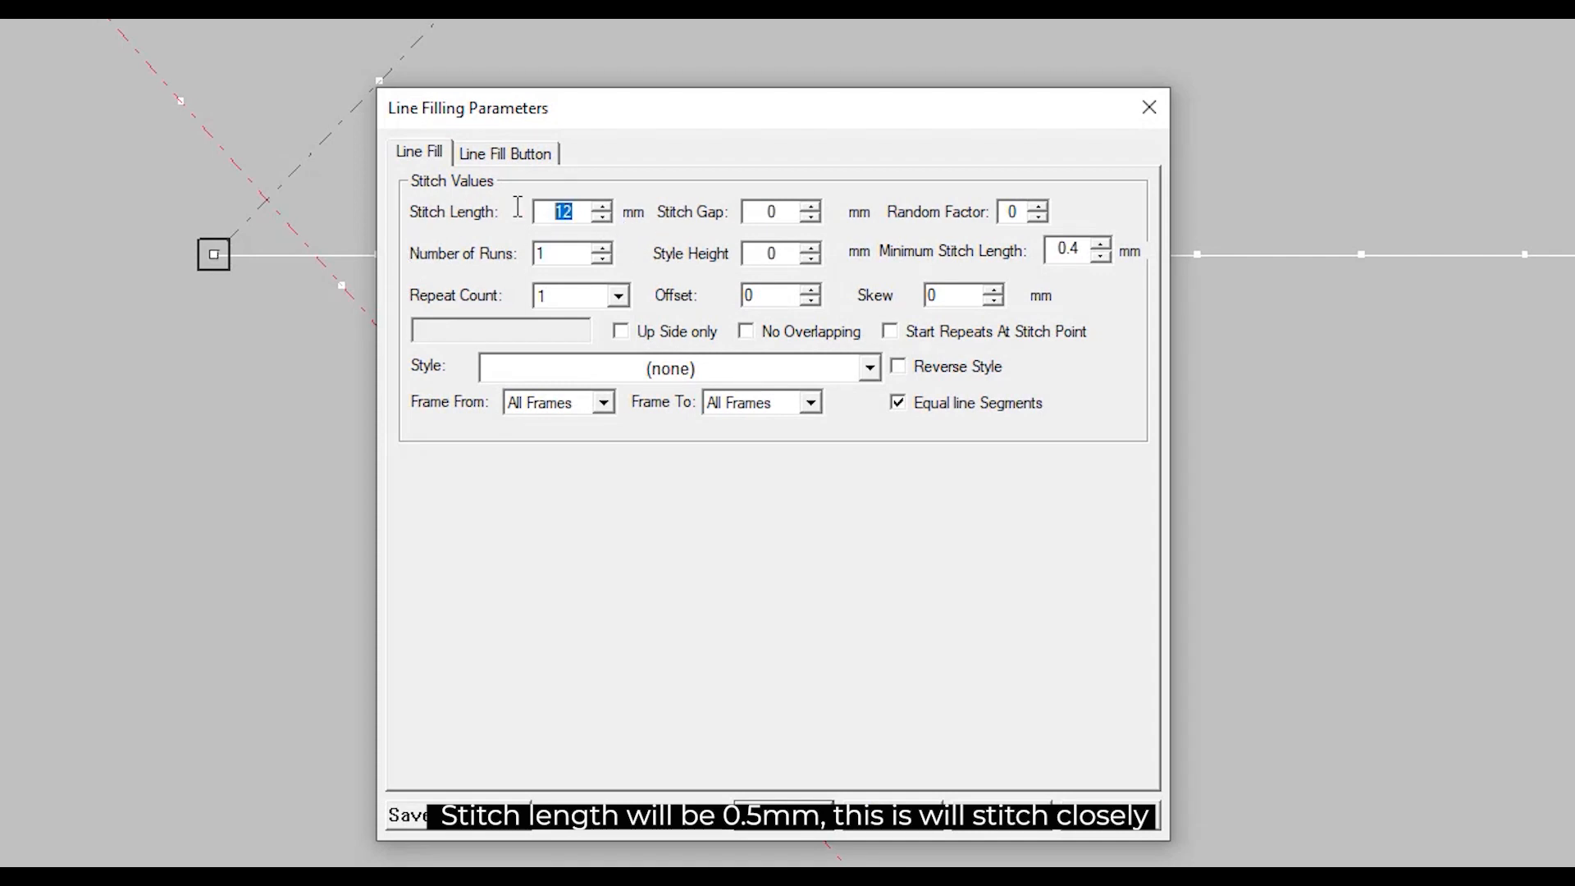
text(.5)
click(783, 808)
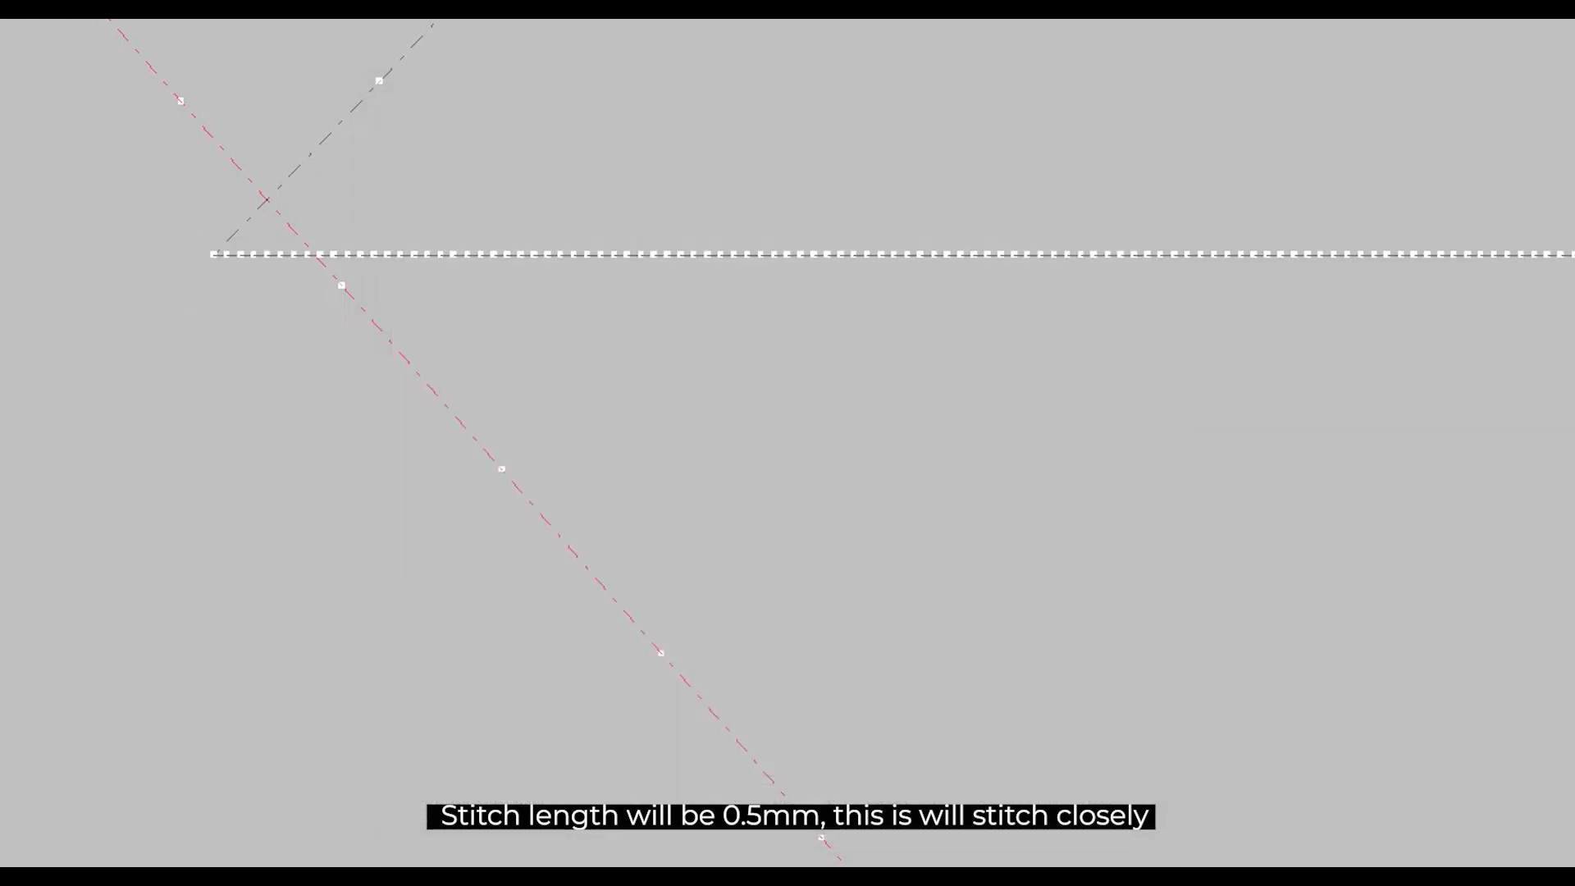
key(shift+r)
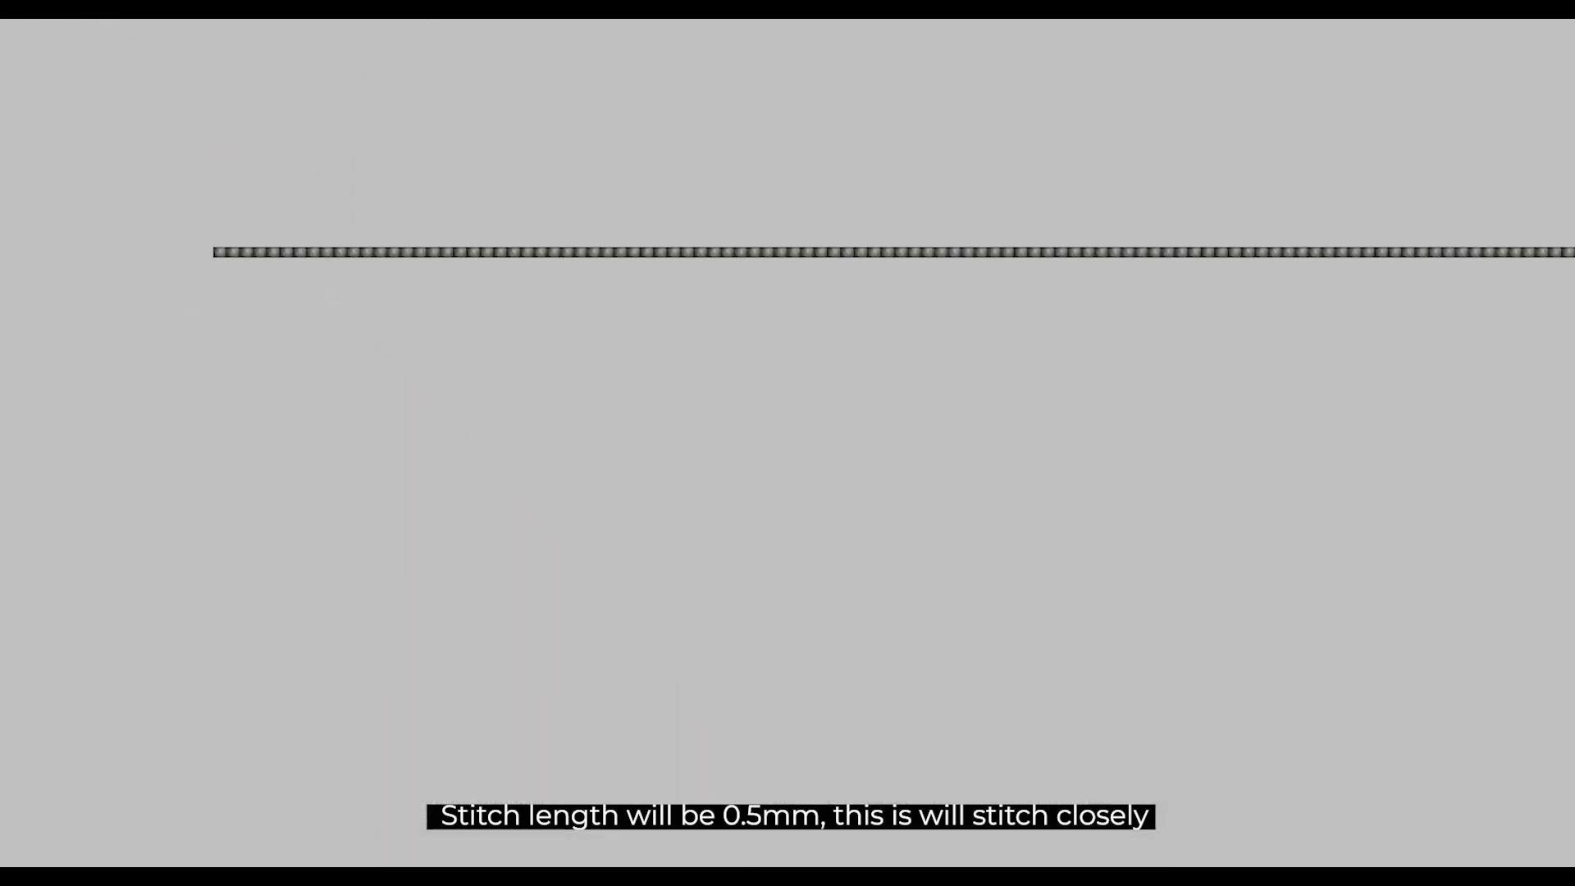
key(shift+r)
drag(70, 176, 425, 336)
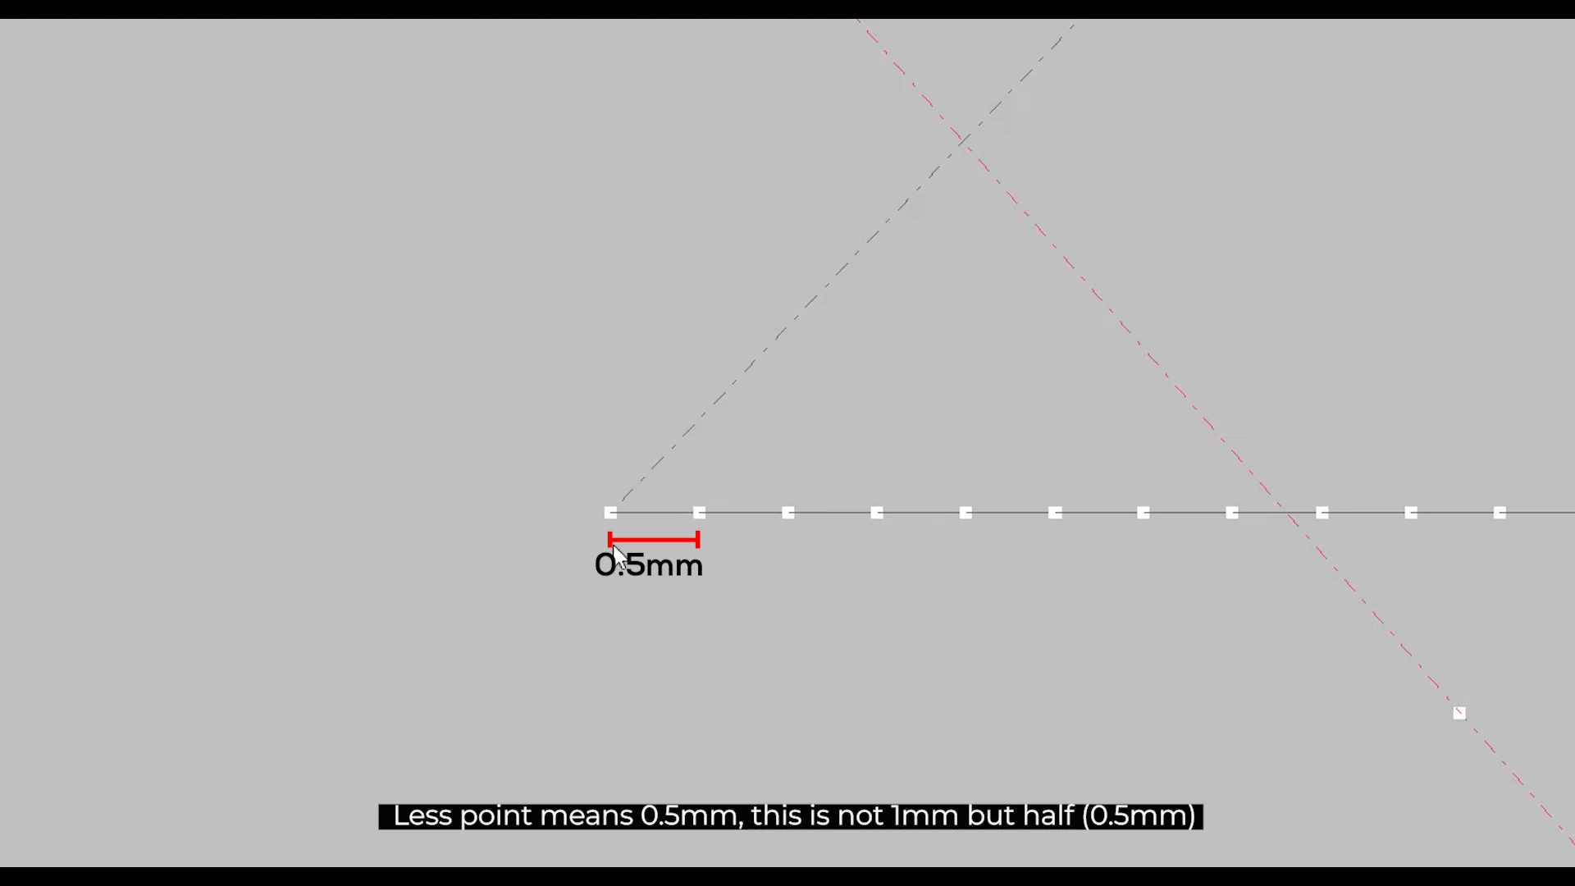
Set the running stitch line's stitch length to 2 mm.
scroll(689, 592, down, 5)
scroll(686, 591, down, 5)
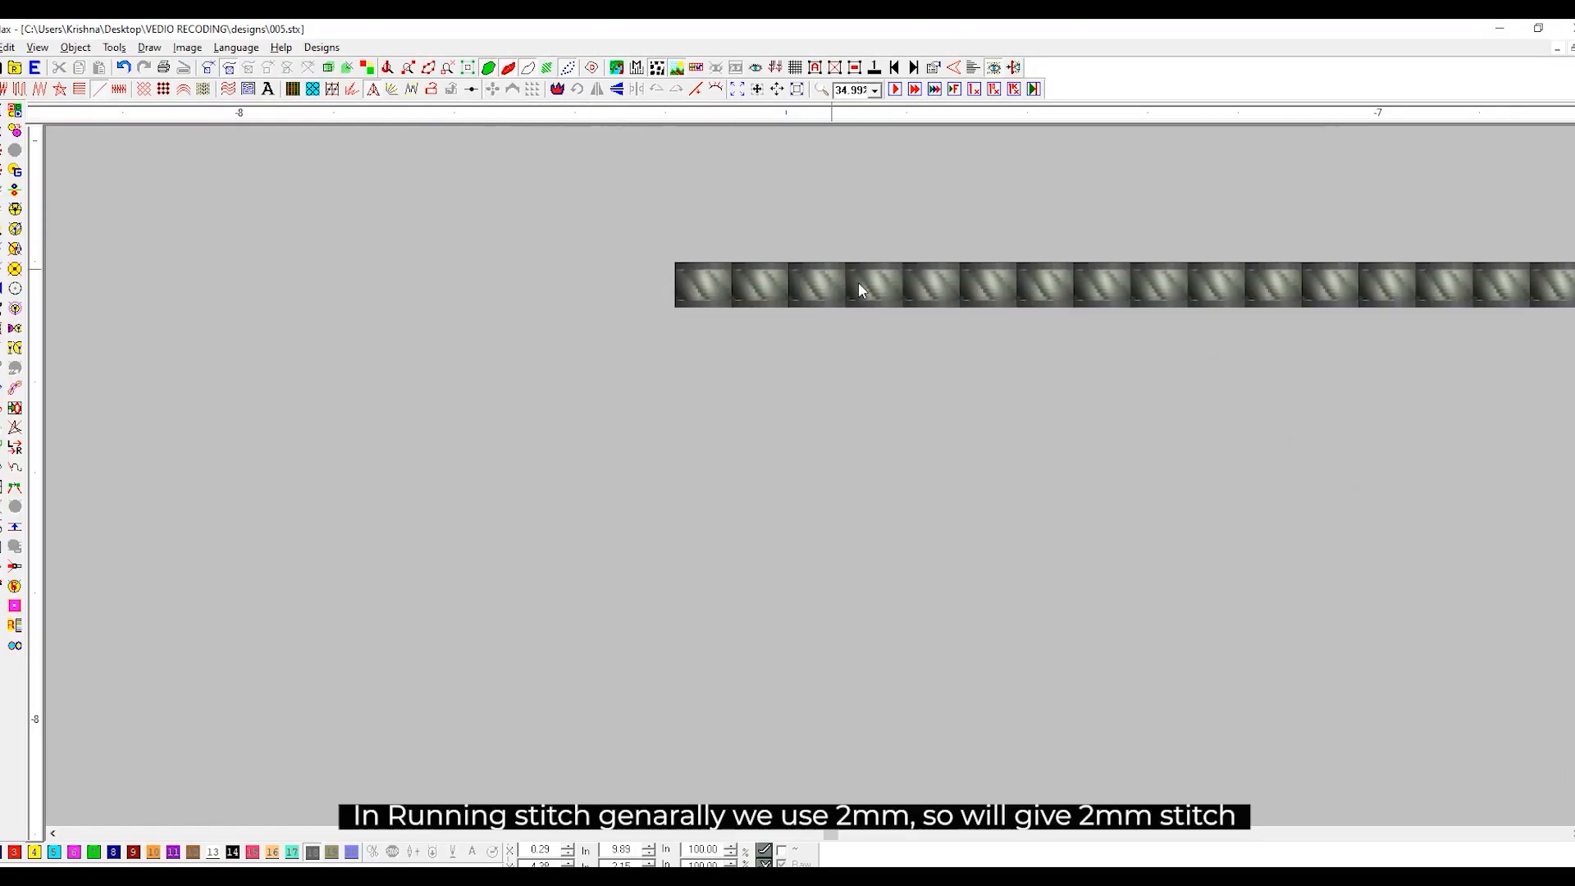
scroll(906, 279, down, 1)
double_click(903, 368)
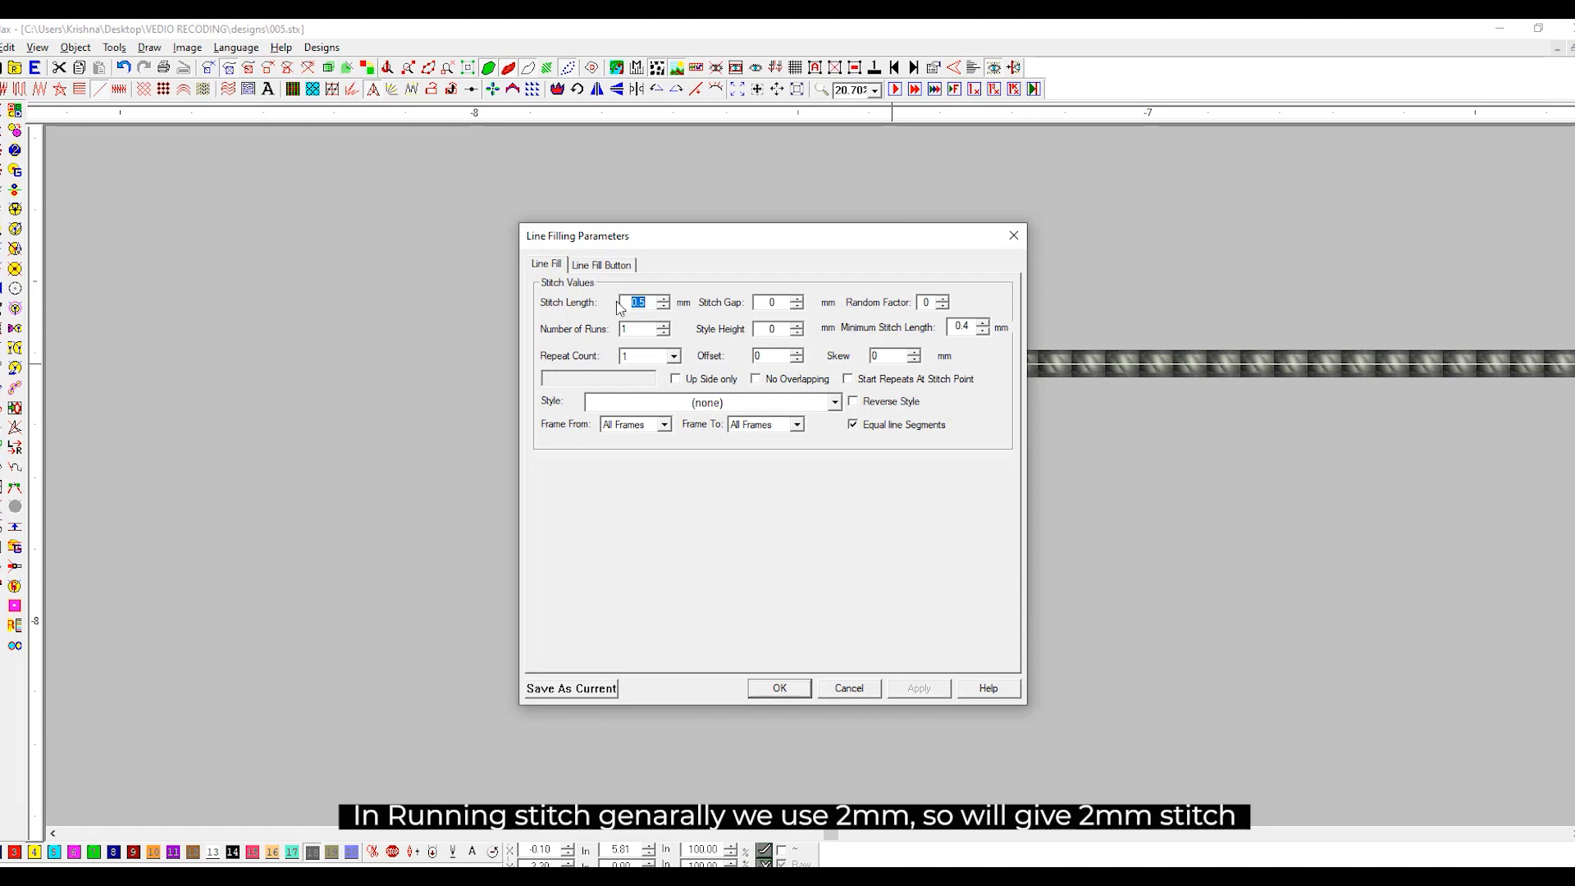
text(2)
drag(818, 250, 1085, 207)
click(1048, 647)
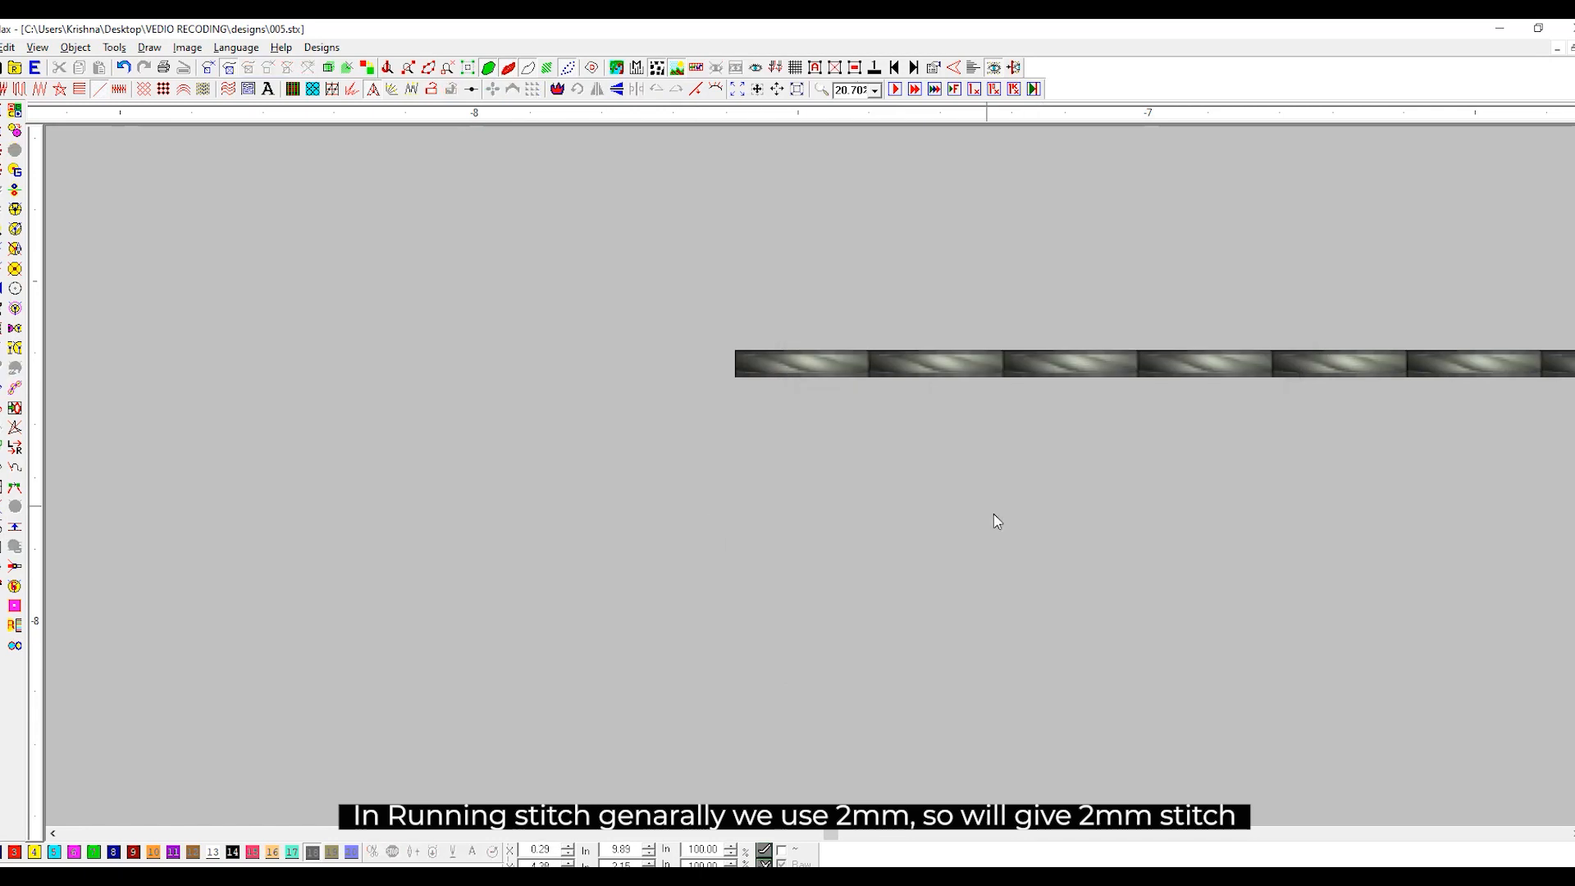
Duplicate the running stitch line a short distance directly below the original.
scroll(1012, 402, down, 3)
click(1130, 425)
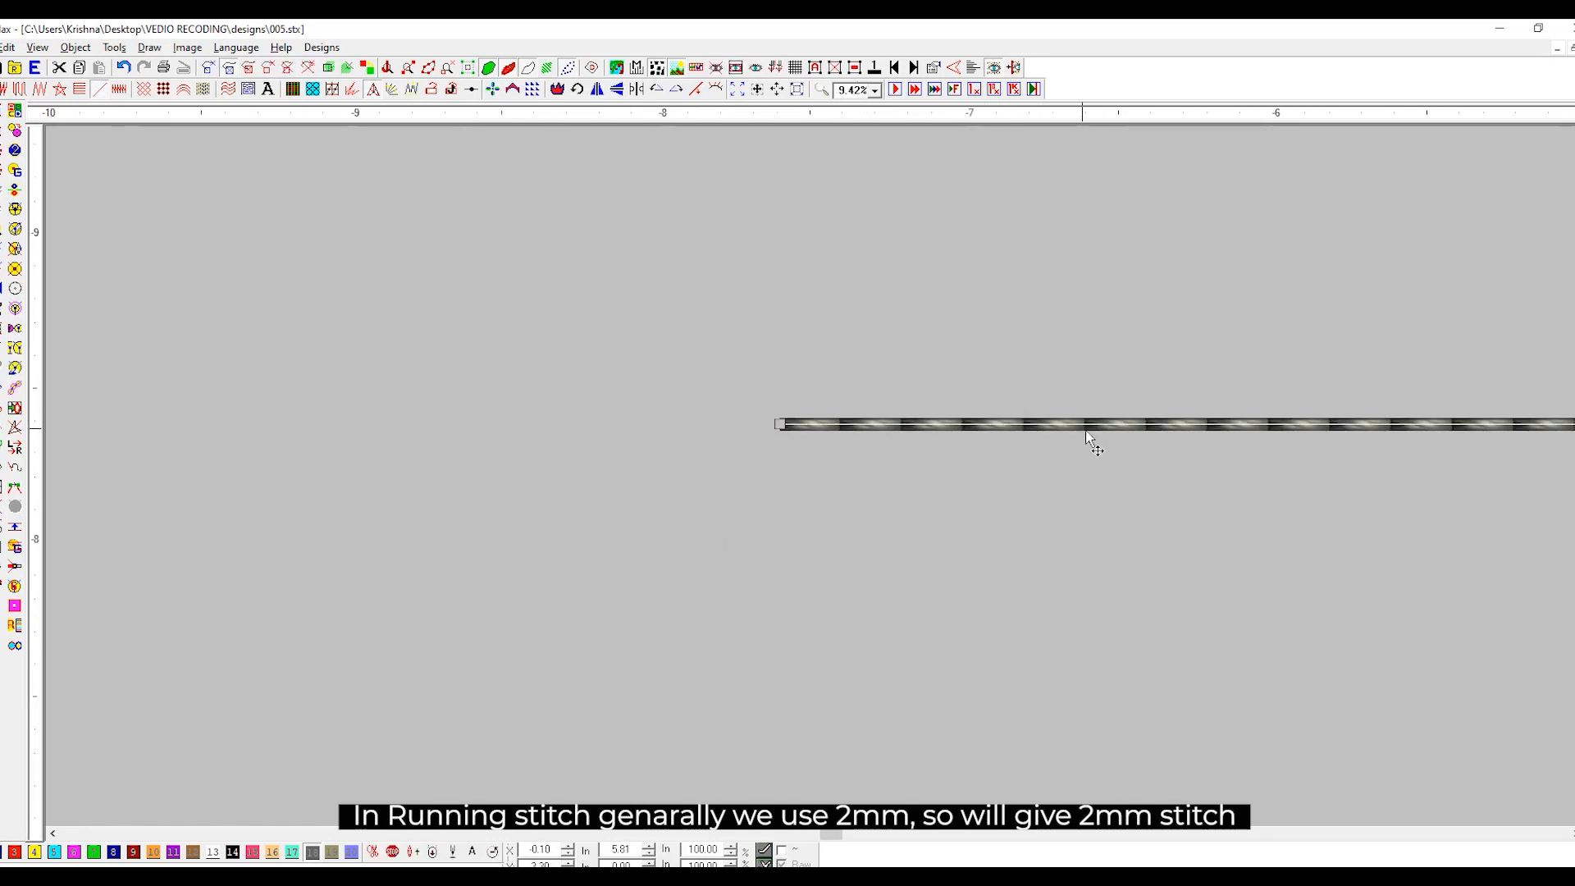
drag(1065, 424, 1075, 529)
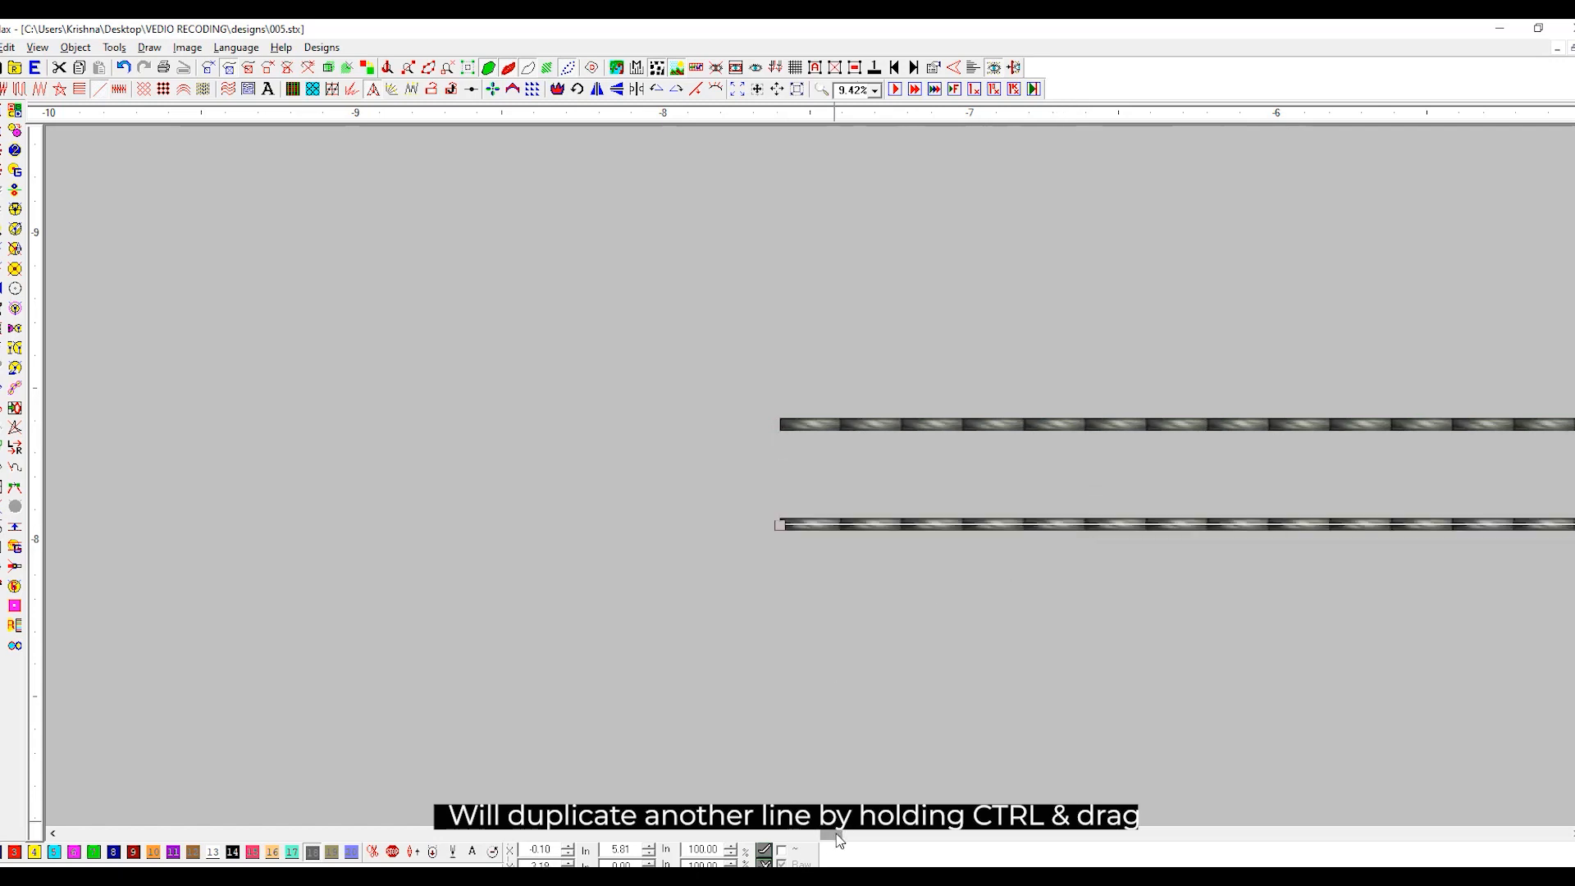
drag(829, 833, 866, 834)
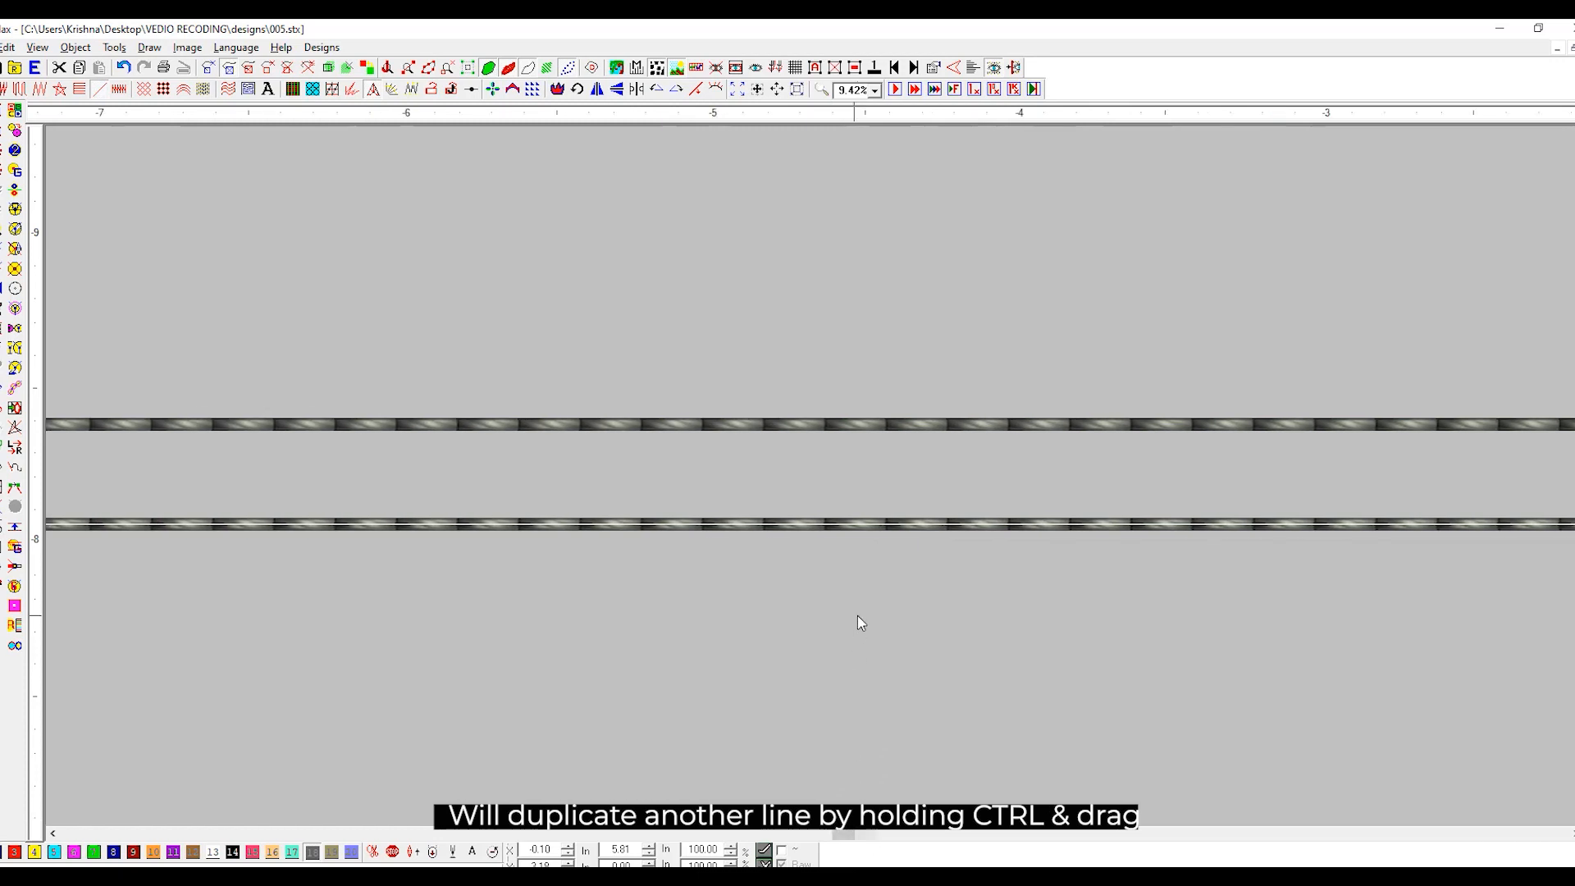
Repeat the duplication downward until there are thirteen evenly spaced parallel running stitch lines.
key(minus)
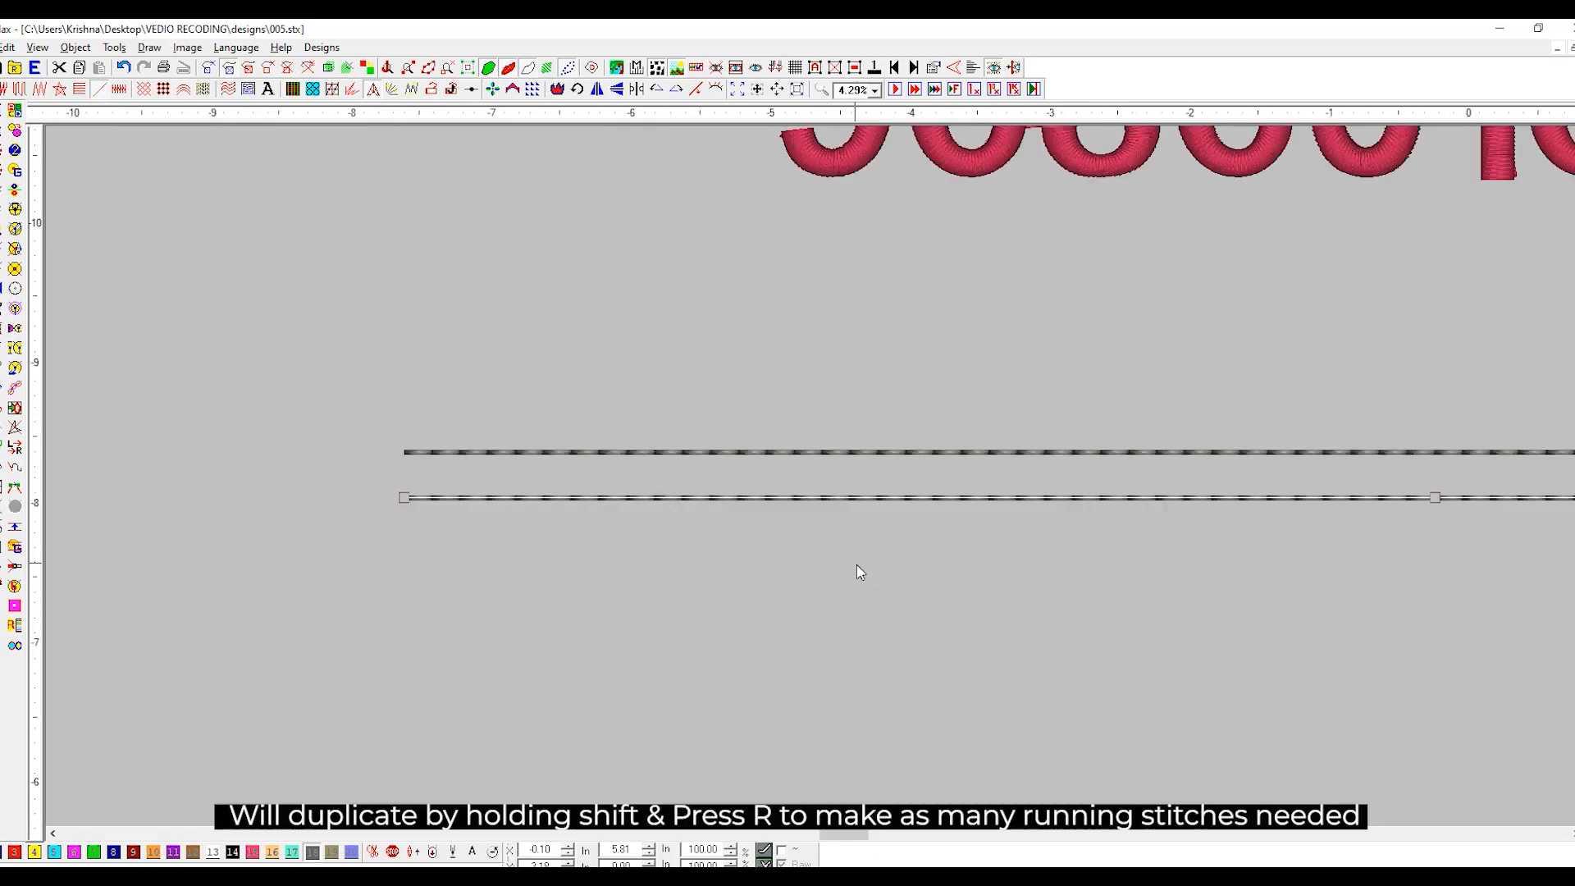
key(shift+r)
key(shift+r)
key(shift+r)
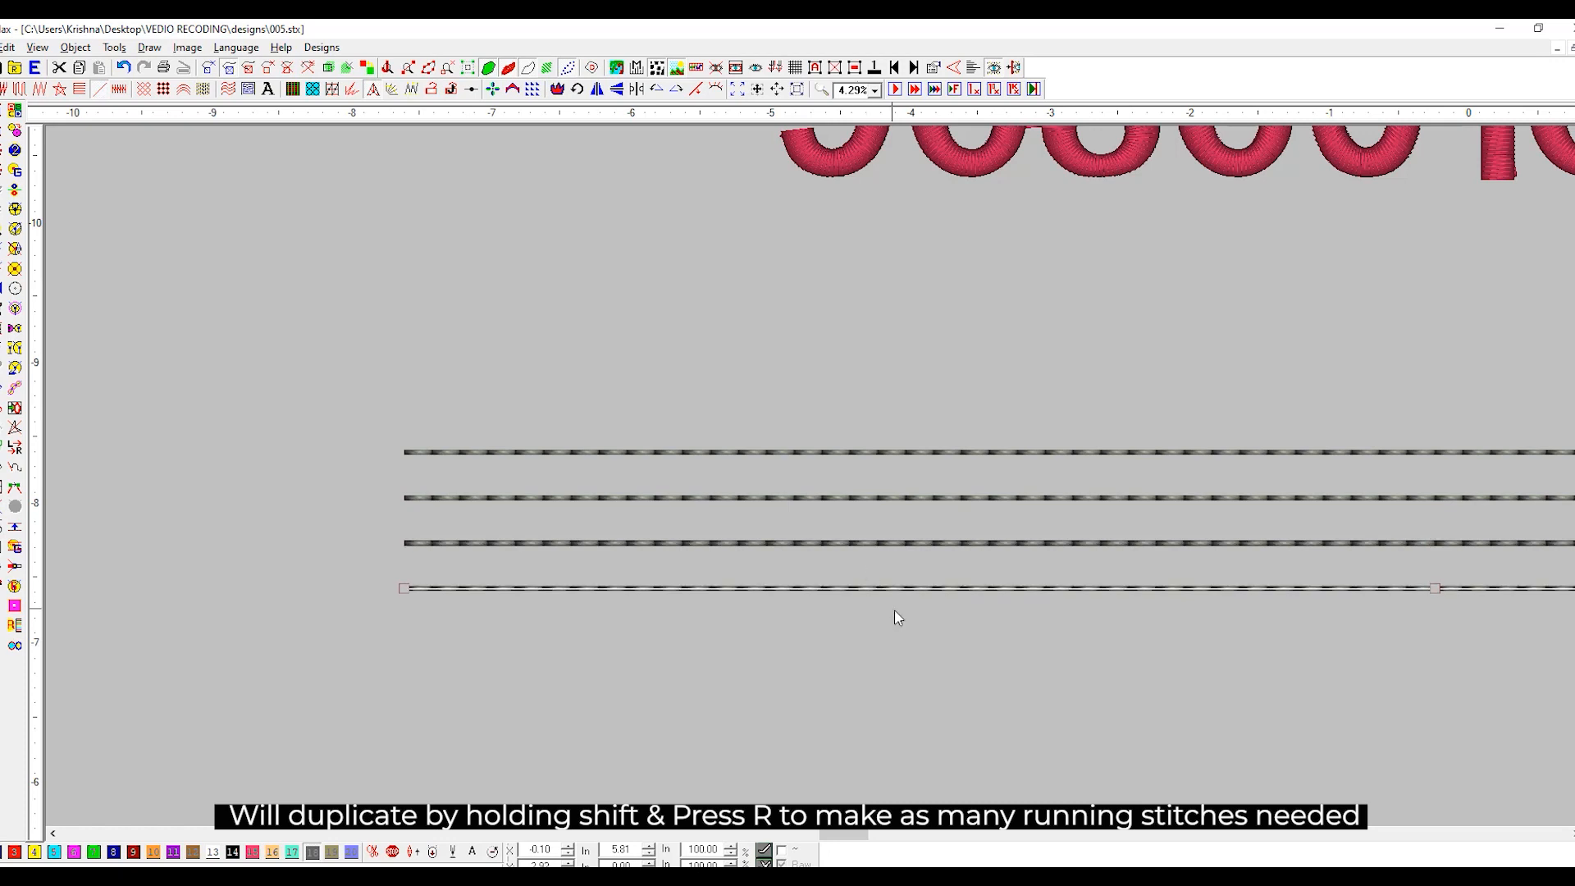
scroll(899, 617, down, 1)
key(minus)
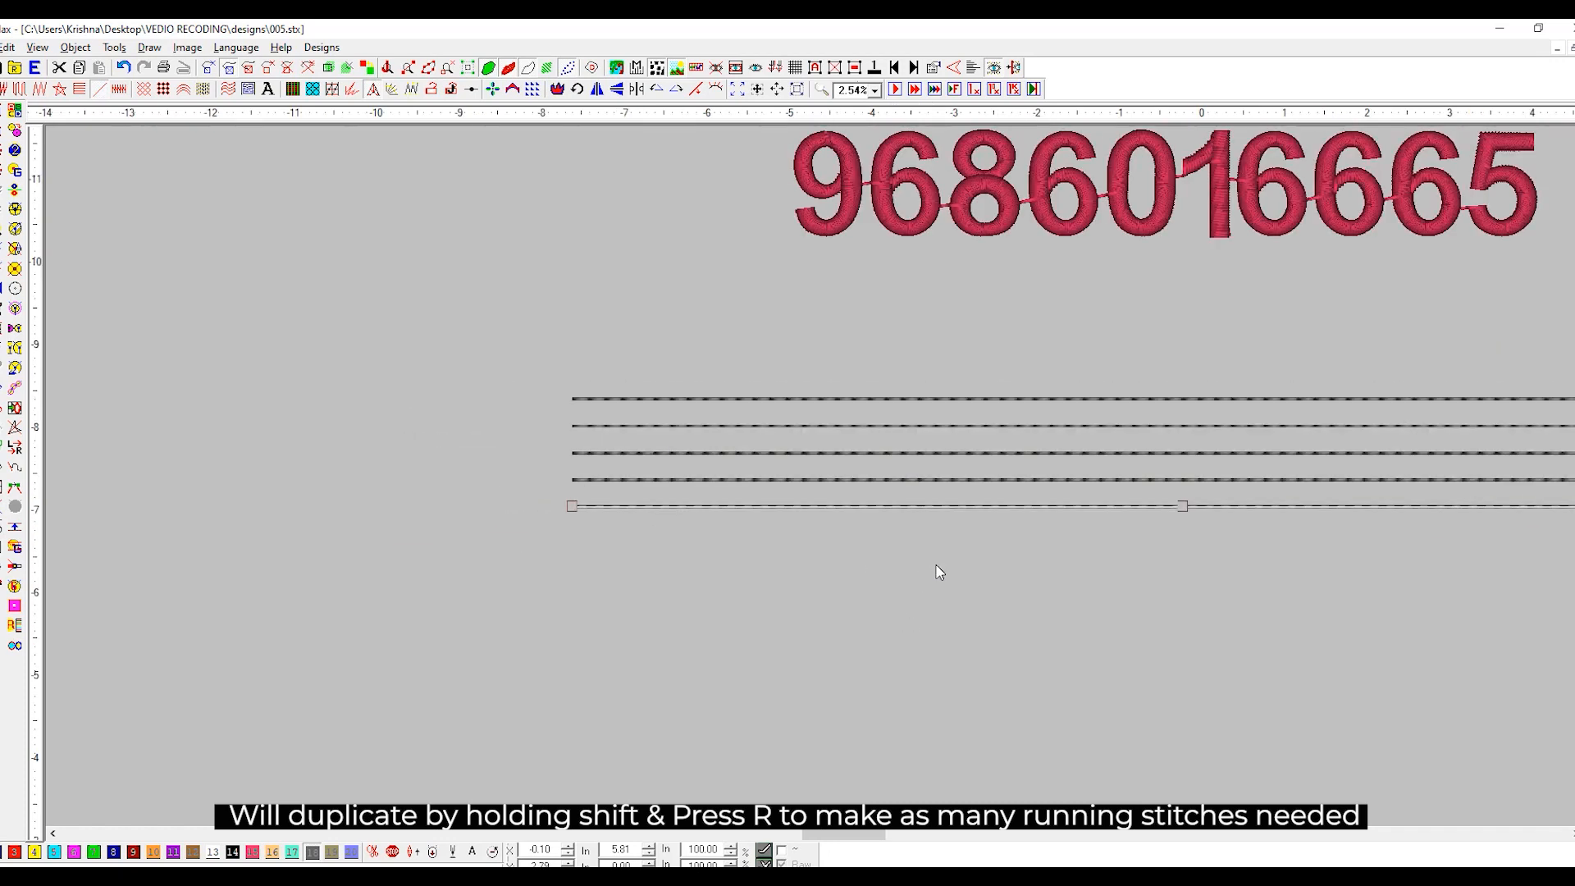
key(shift+r)
key(shift+r)
key(shift+r)
key(shift+r)
key(shift+r)
key(shift+r)
key(shift+r)
key(shift+r)
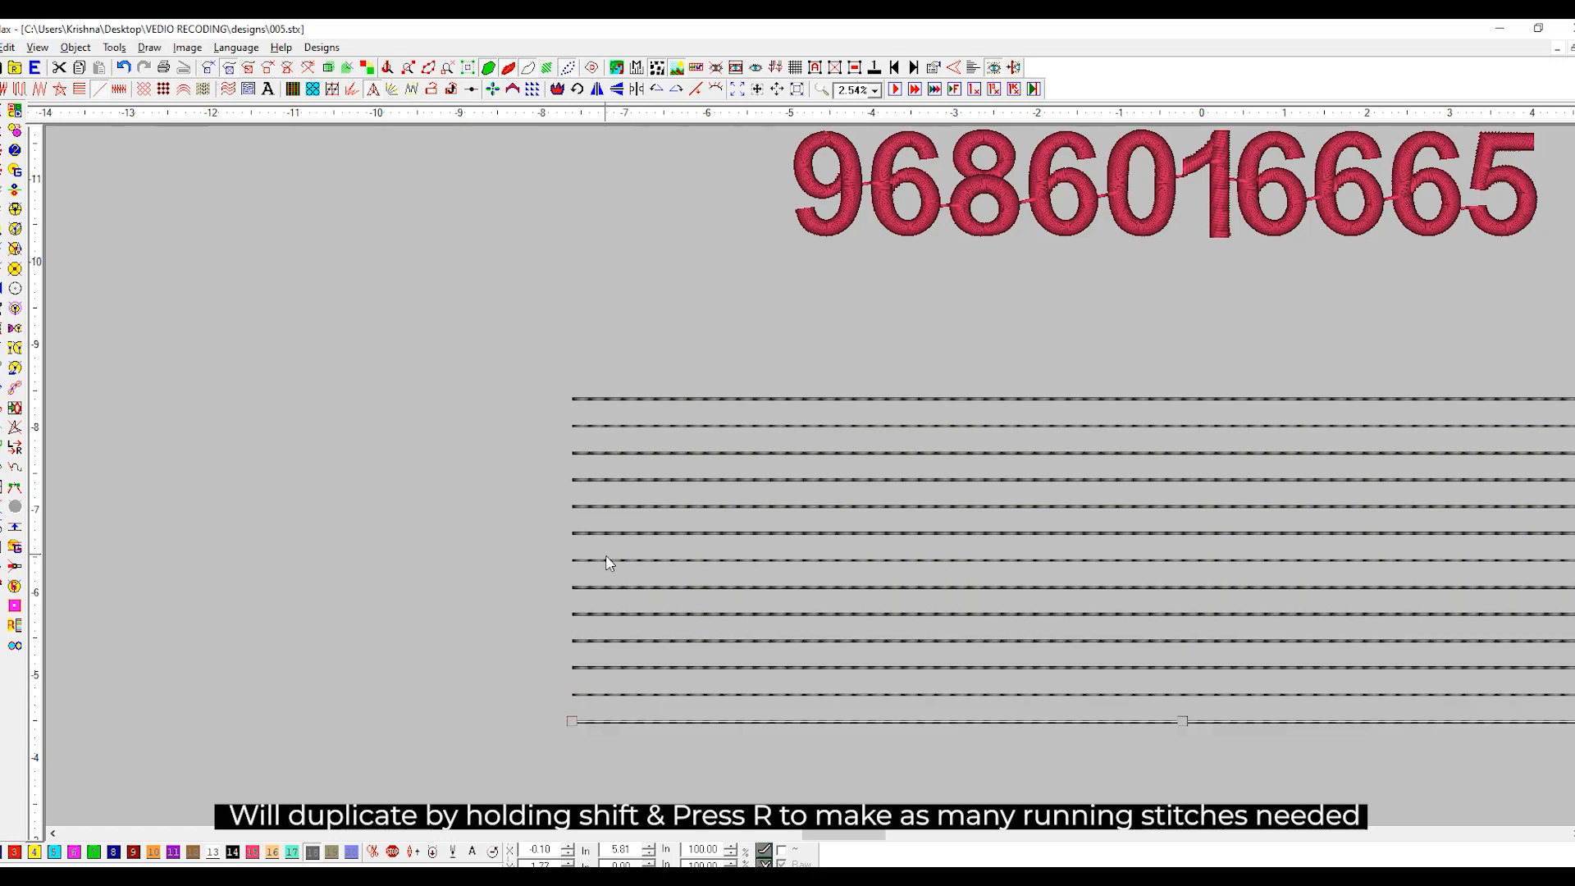
Undo the last six line duplications so that seven running stitch lines are left.
click(123, 67)
click(123, 68)
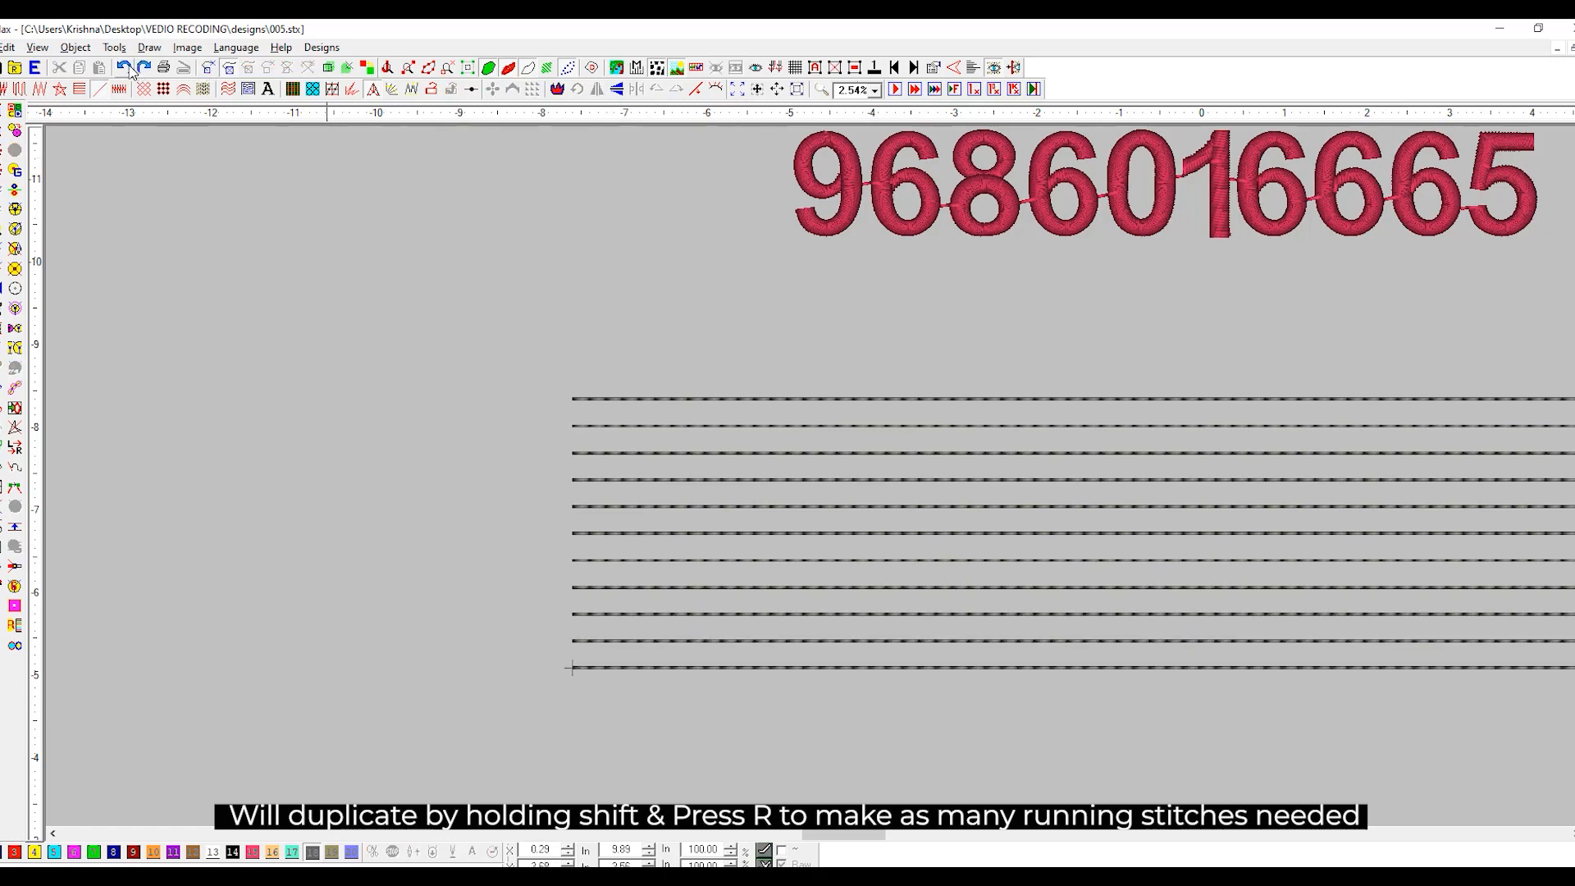
click(123, 67)
click(123, 68)
click(123, 67)
click(123, 67)
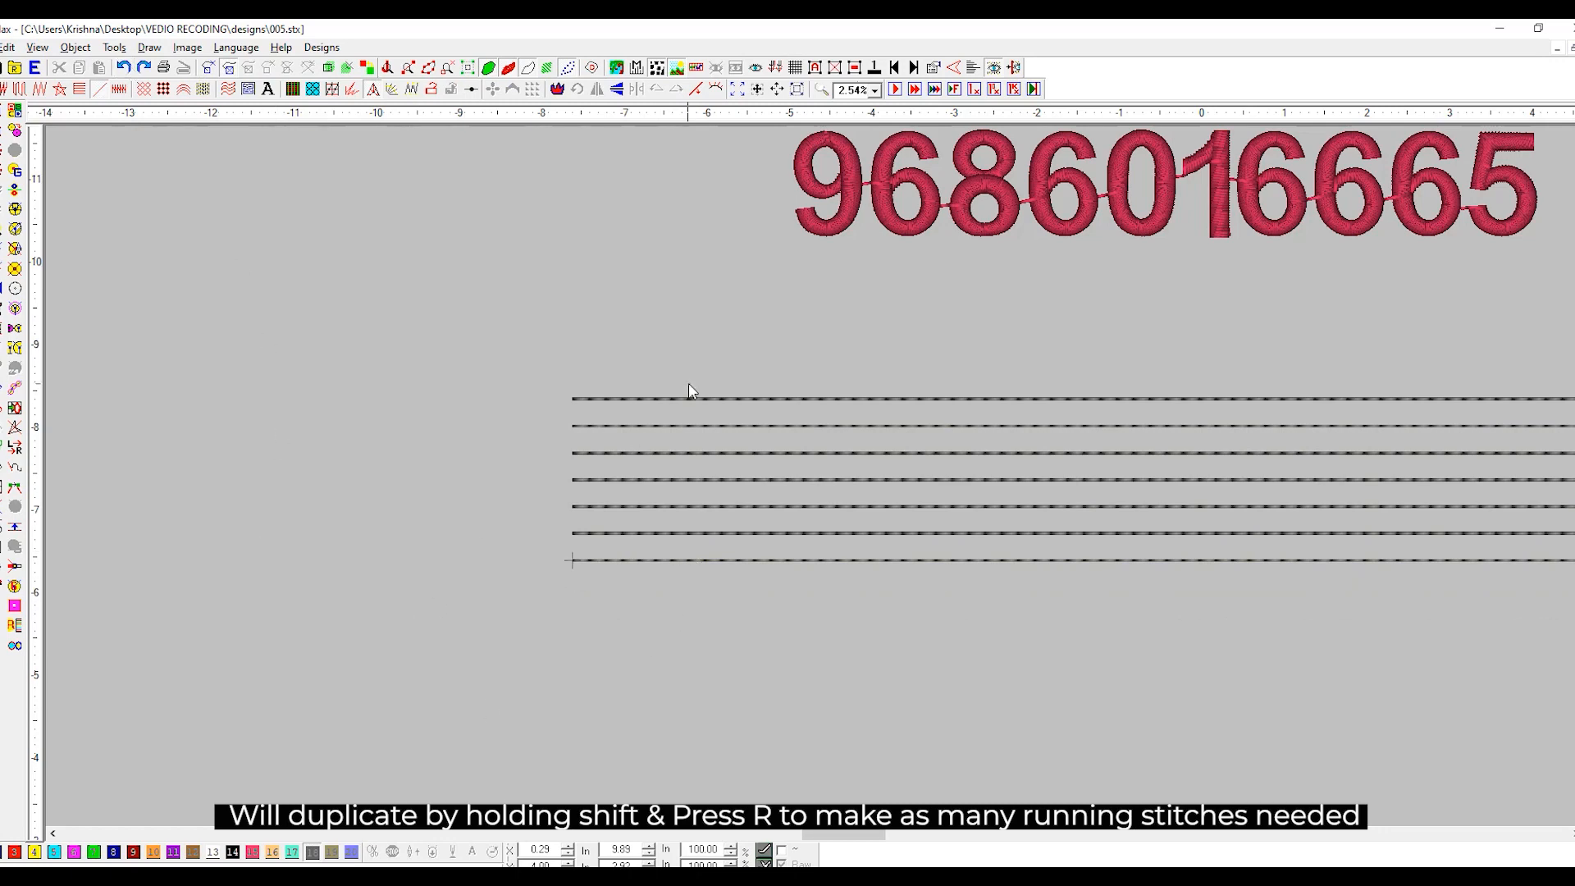
Turn off the realistic stitch view to show the lines' needle points, leaving no line selected.
scroll(650, 425, up, 2)
click(465, 312)
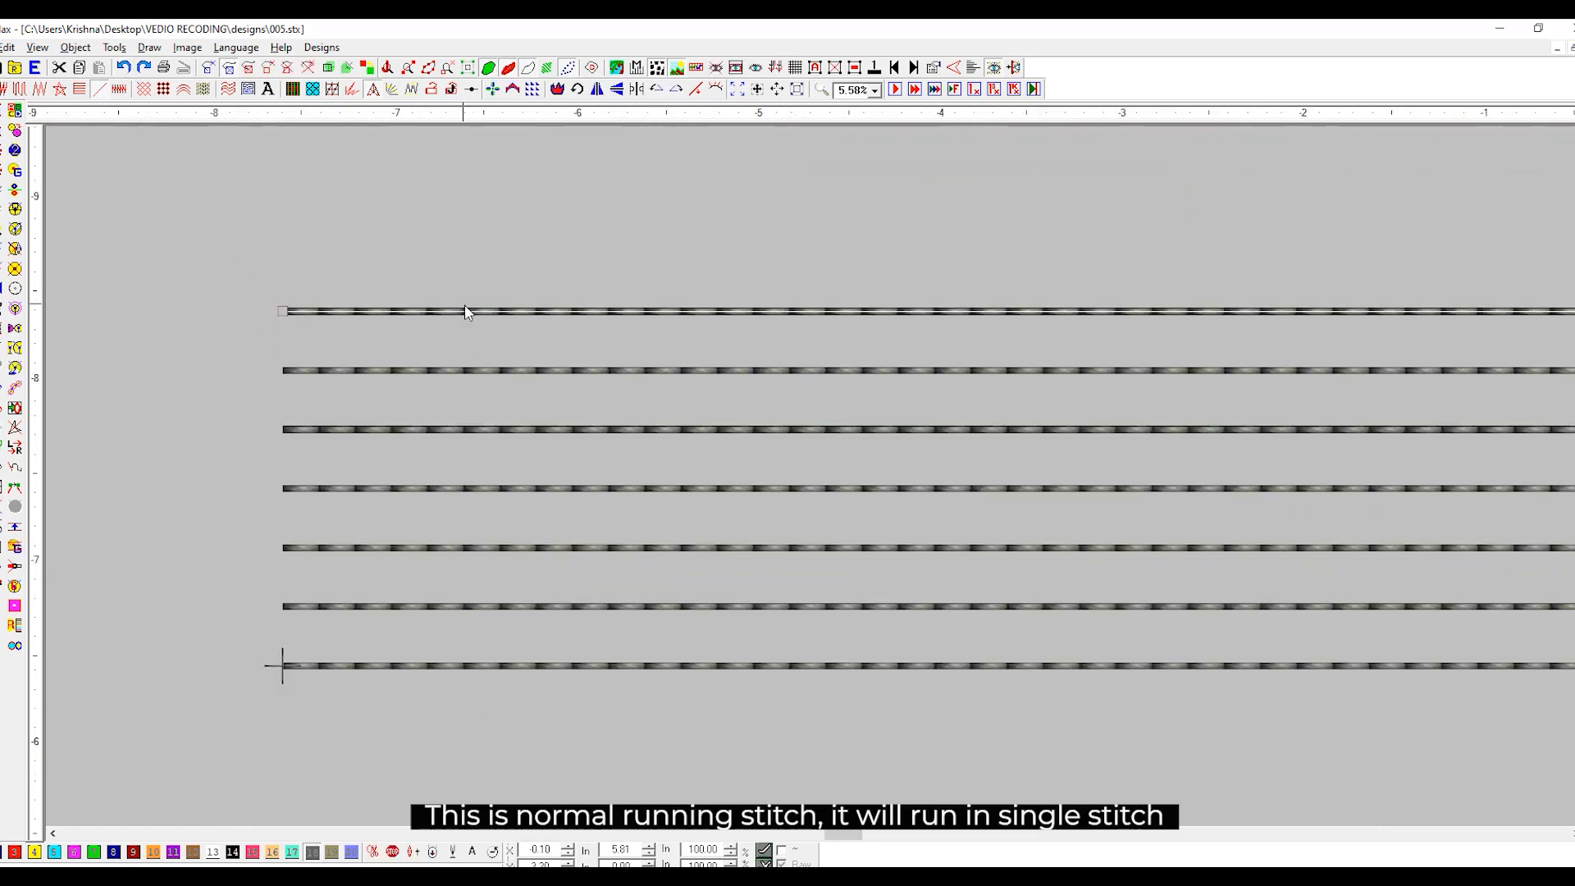
click(488, 68)
click(236, 337)
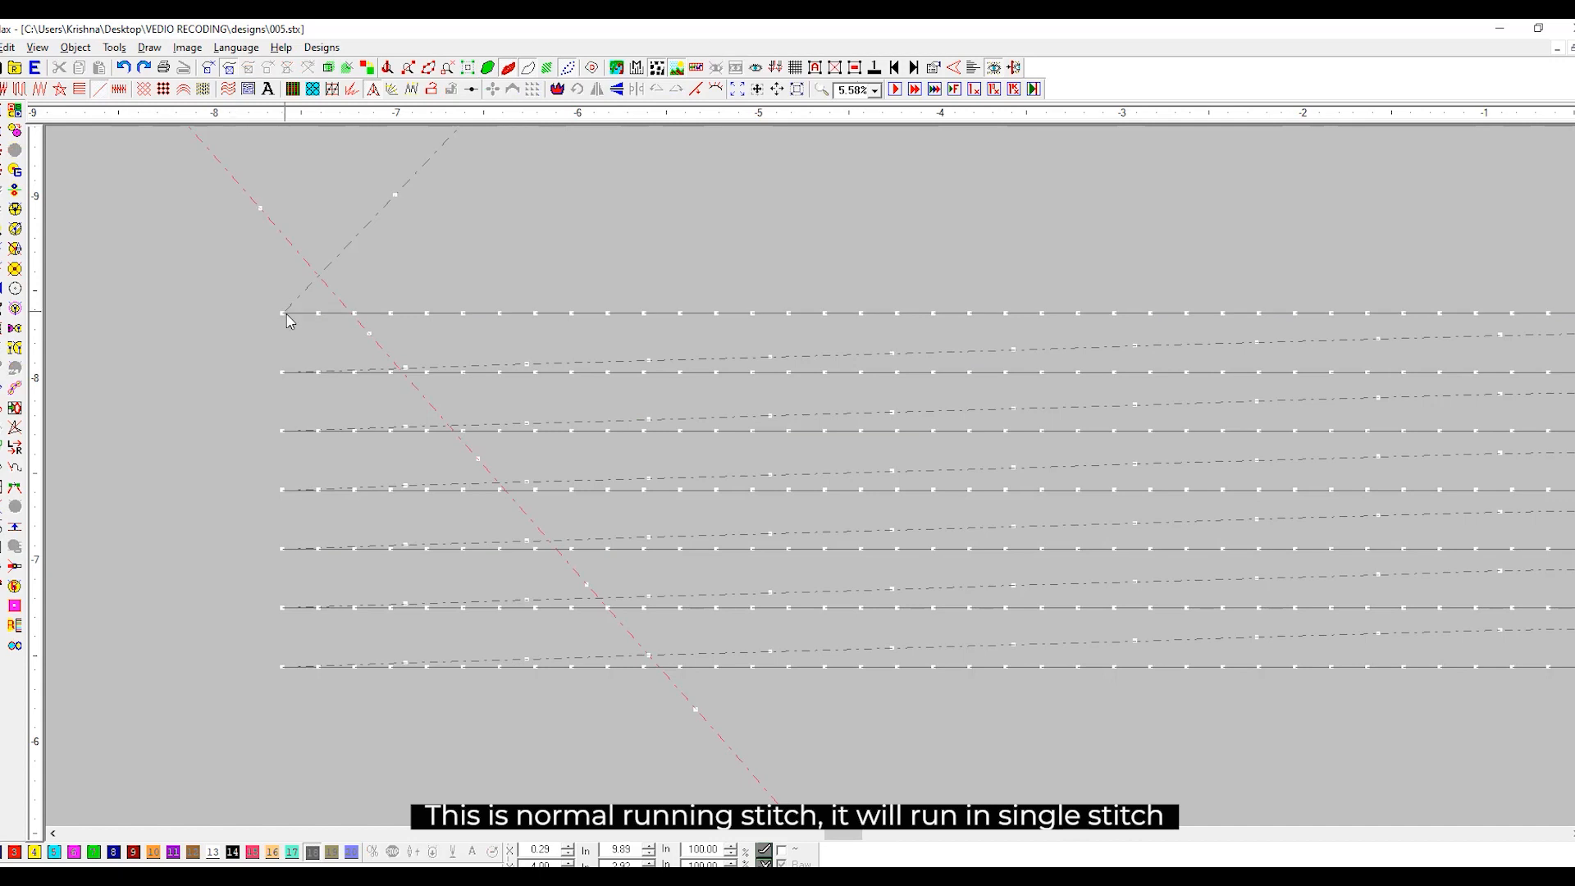
Apply Zigzag Fill to the second line from the top and check its filling parameters without changing them.
click(284, 374)
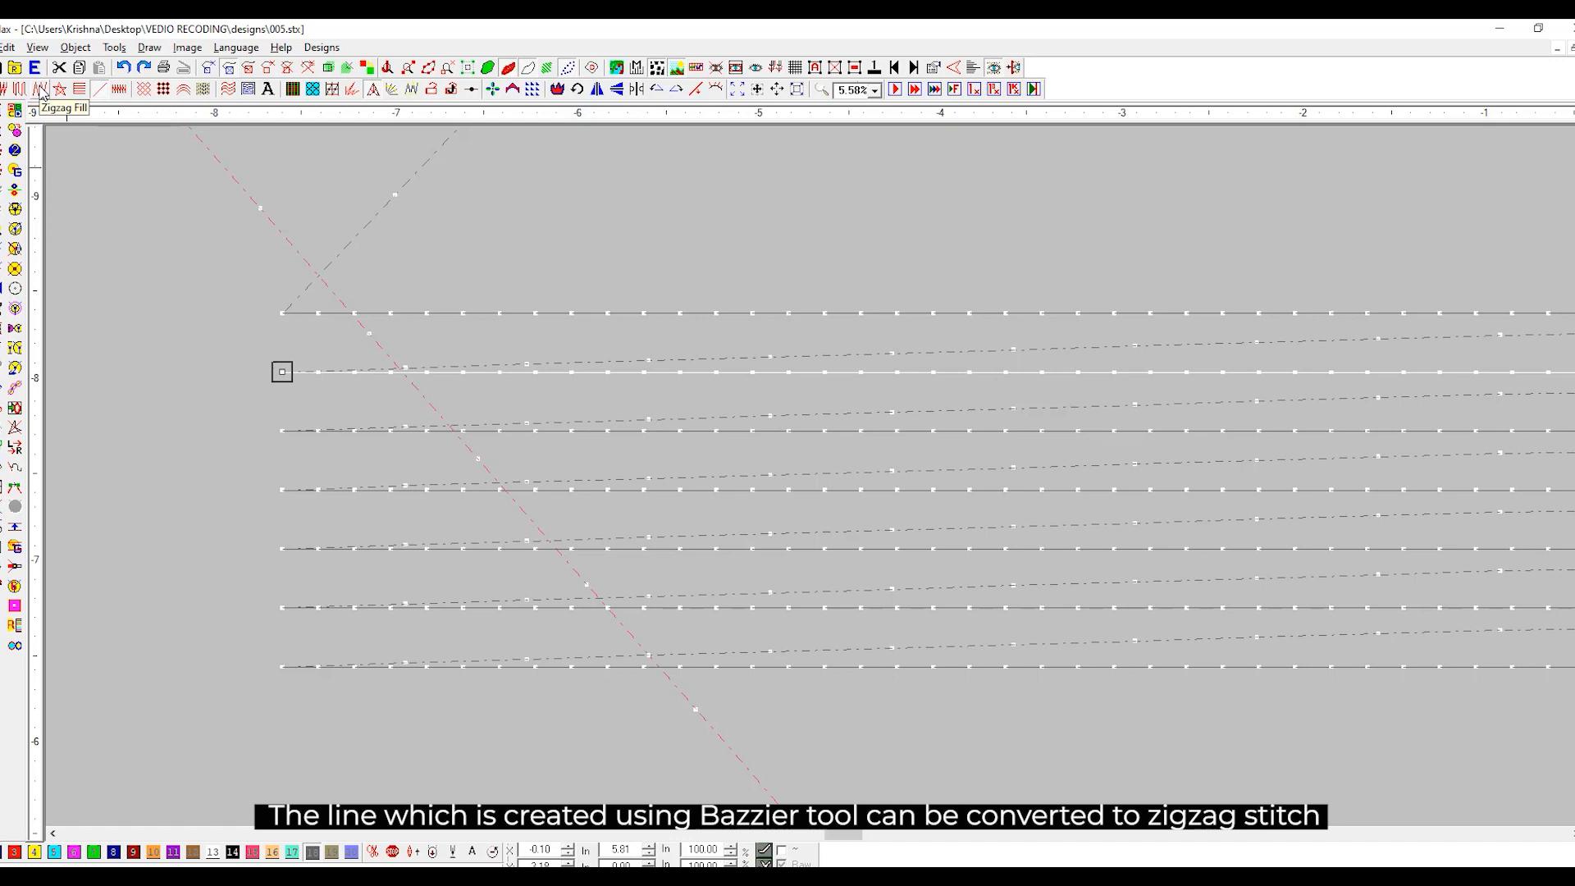
click(41, 90)
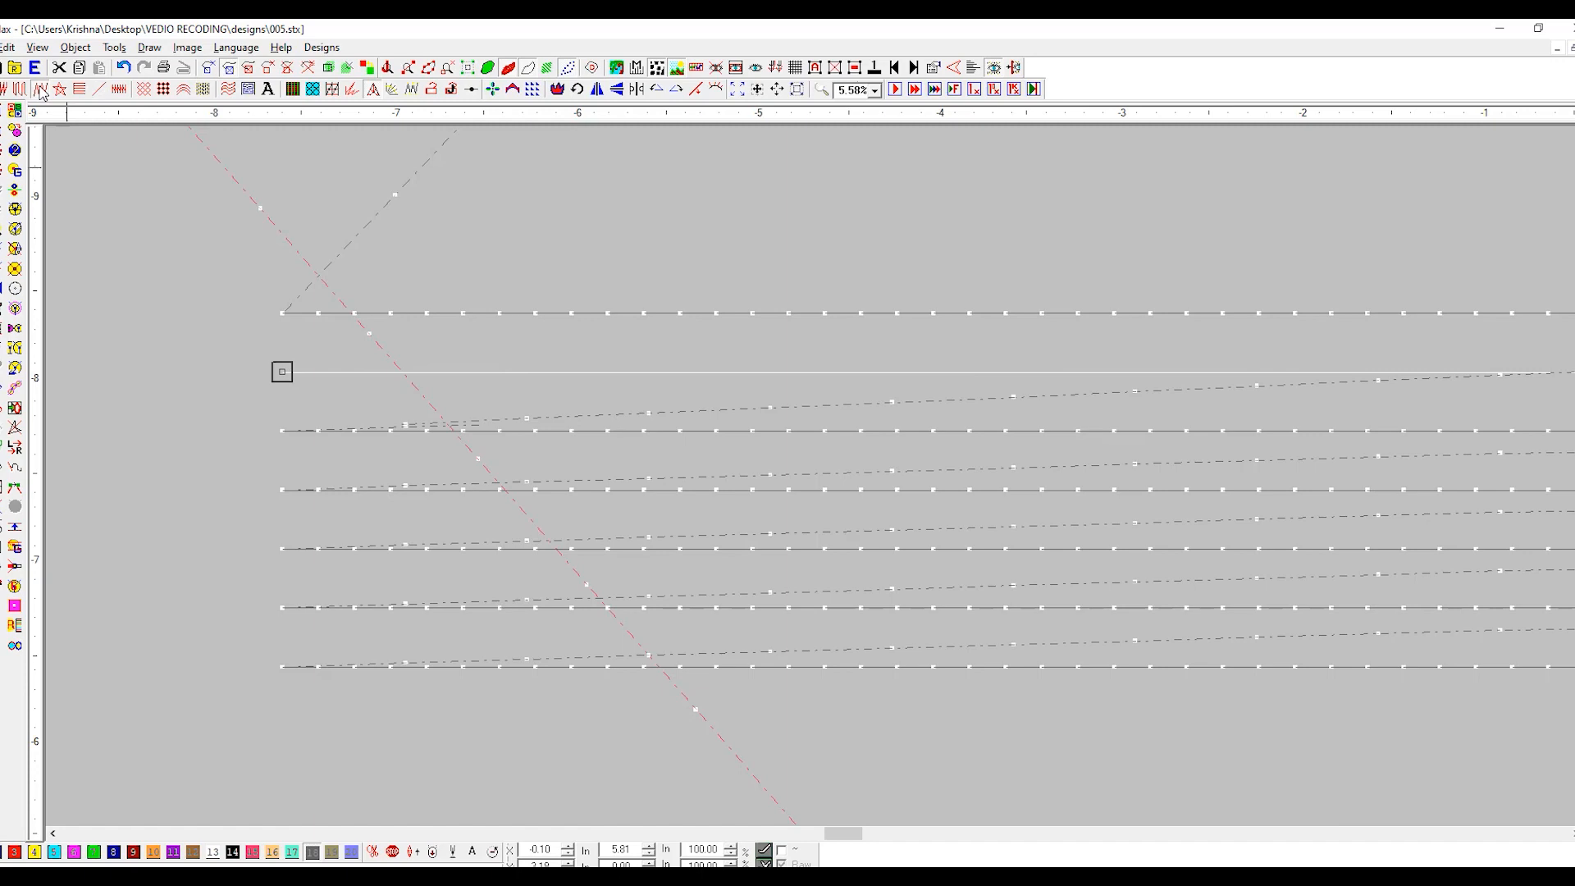
right_click(41, 91)
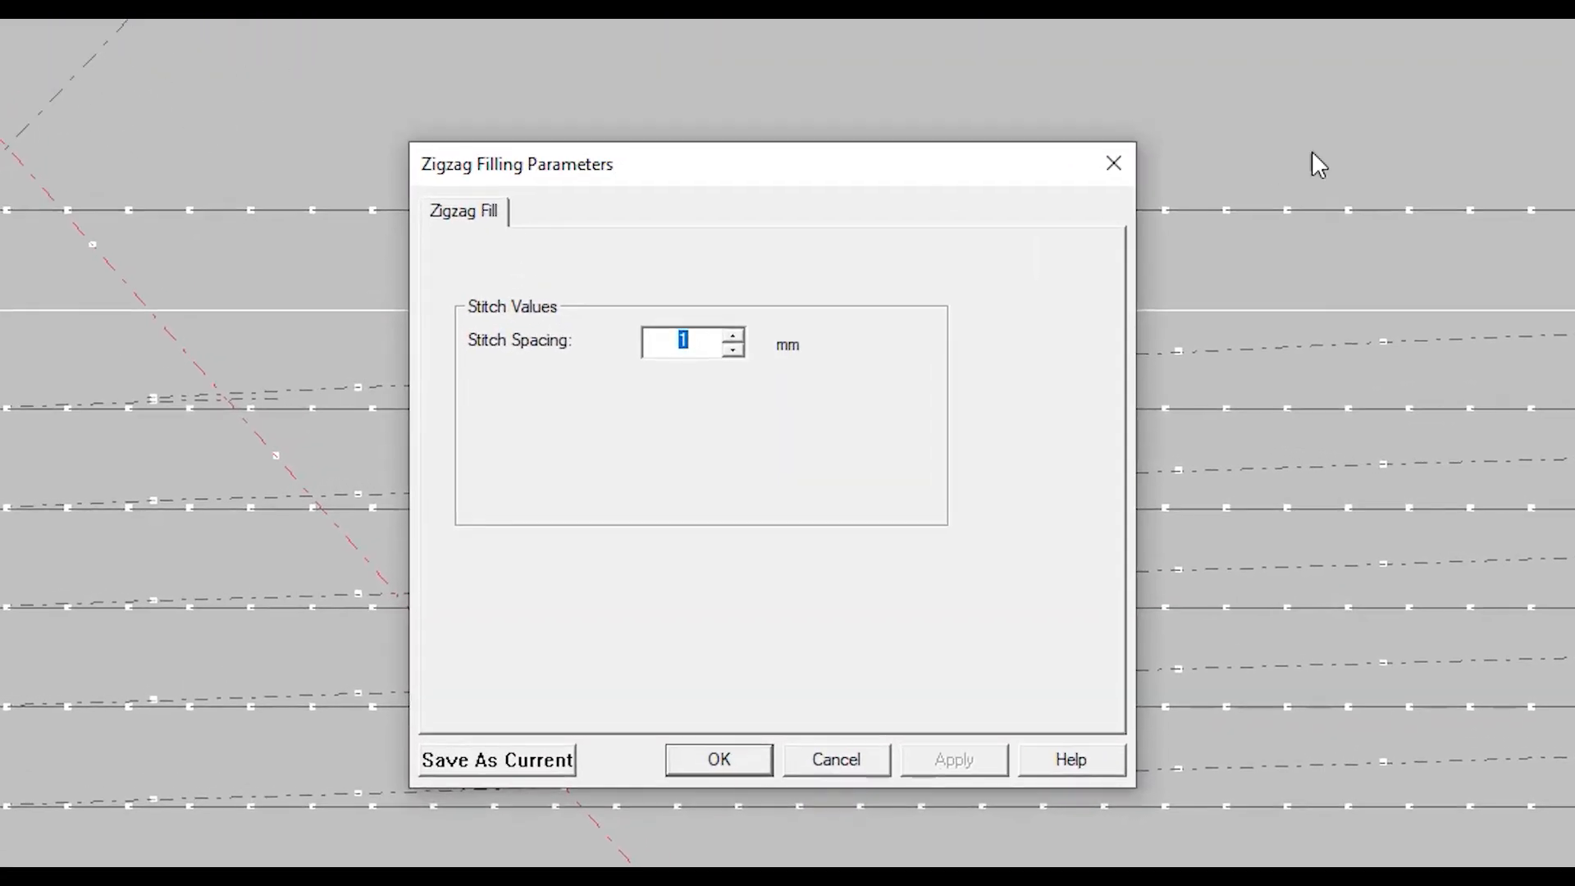
click(1113, 163)
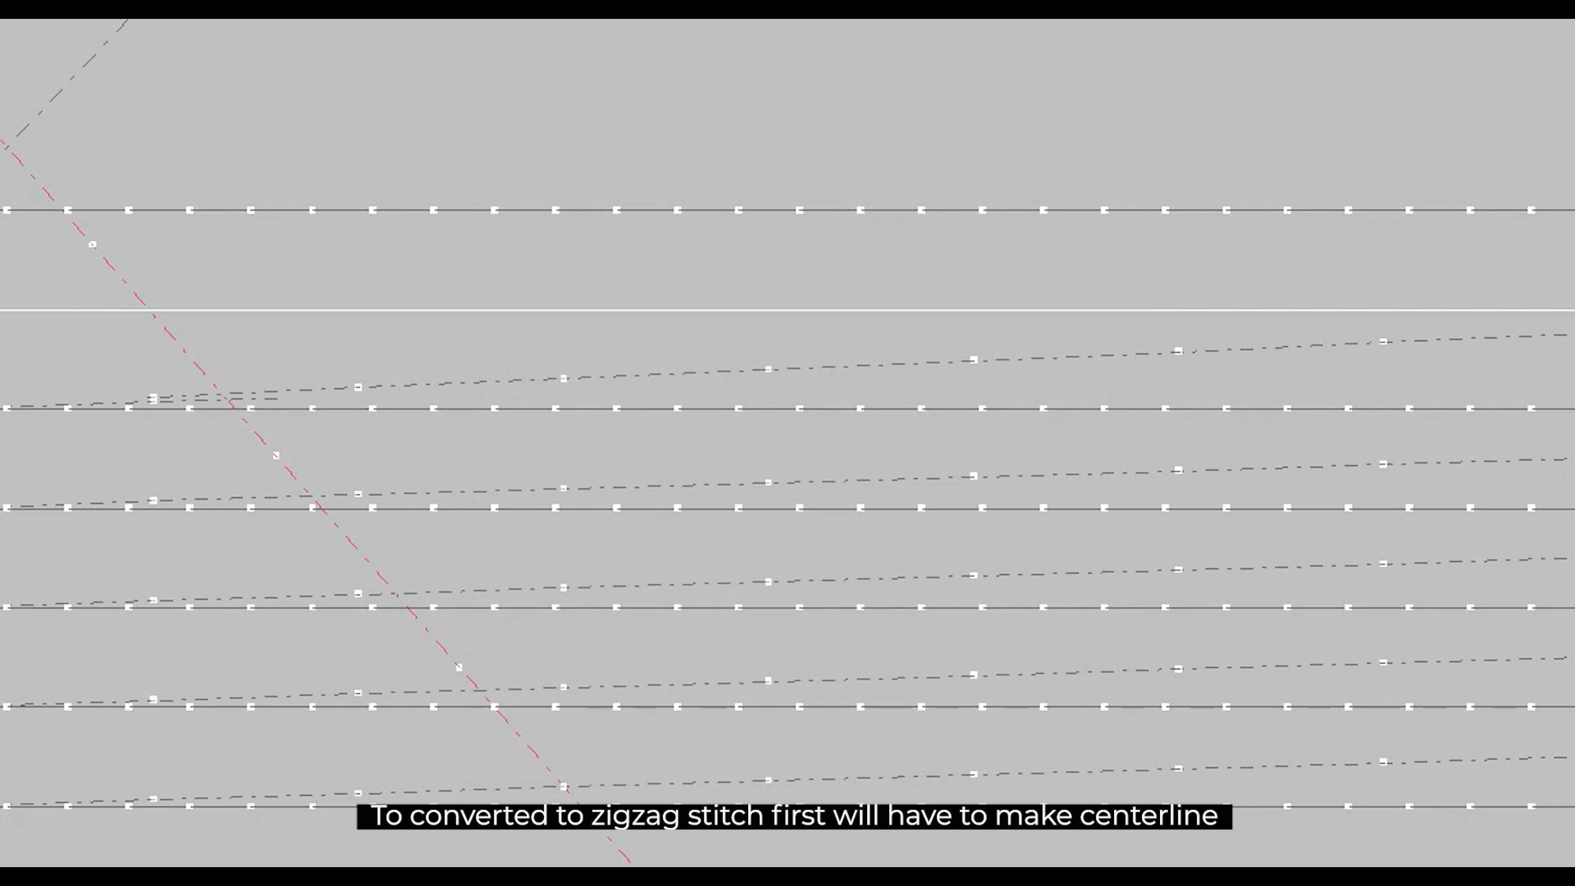
Apply Central Fill to the second line with a column width of 2 mm.
key(alt+c)
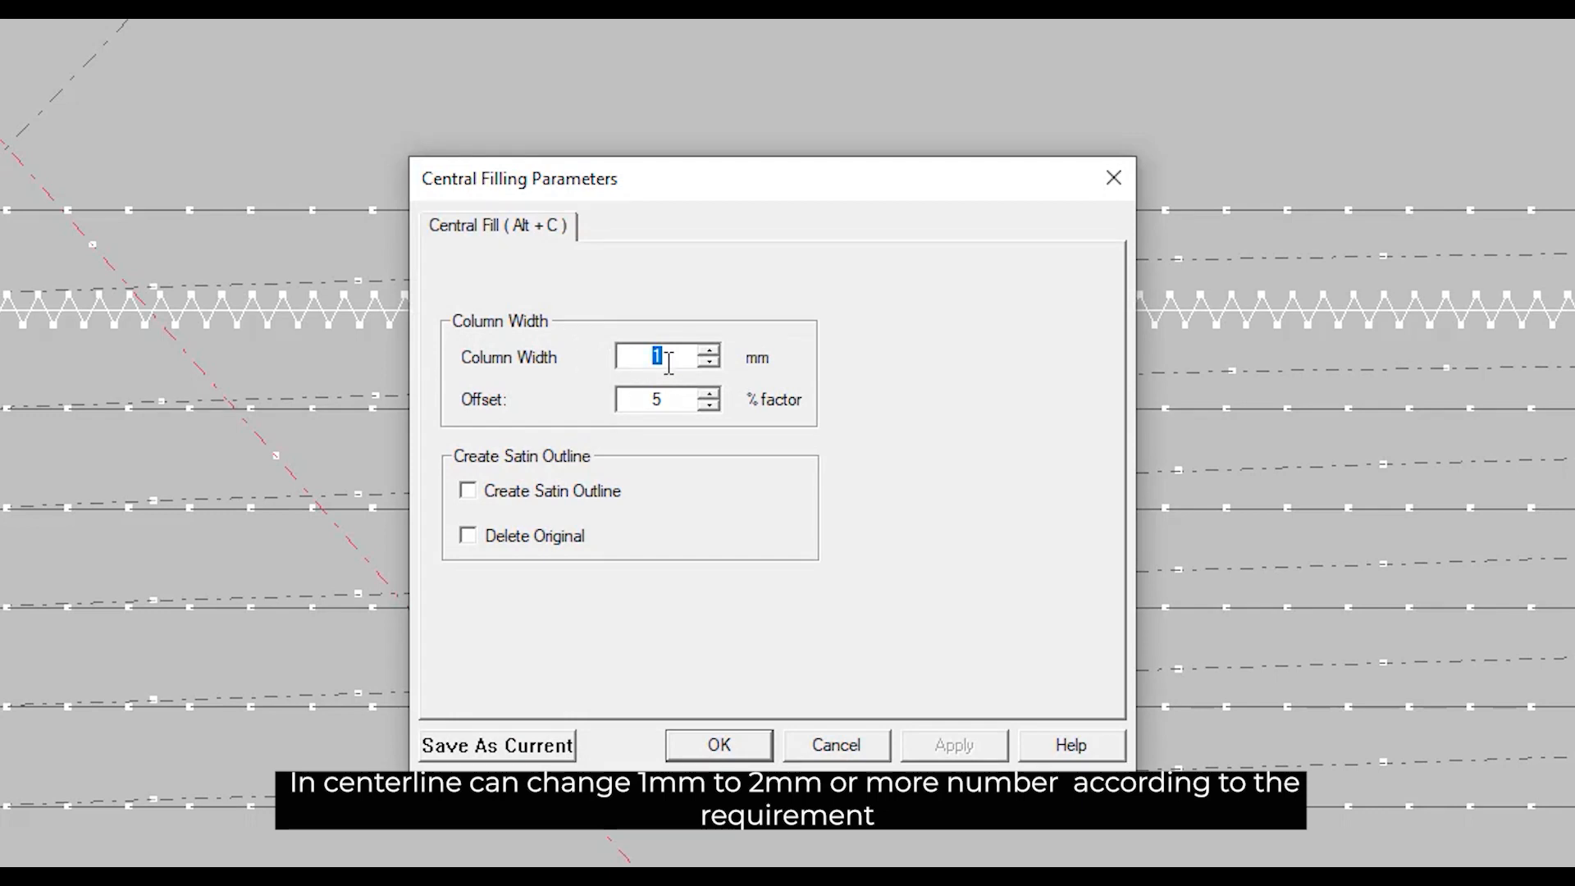
text(2)
click(755, 748)
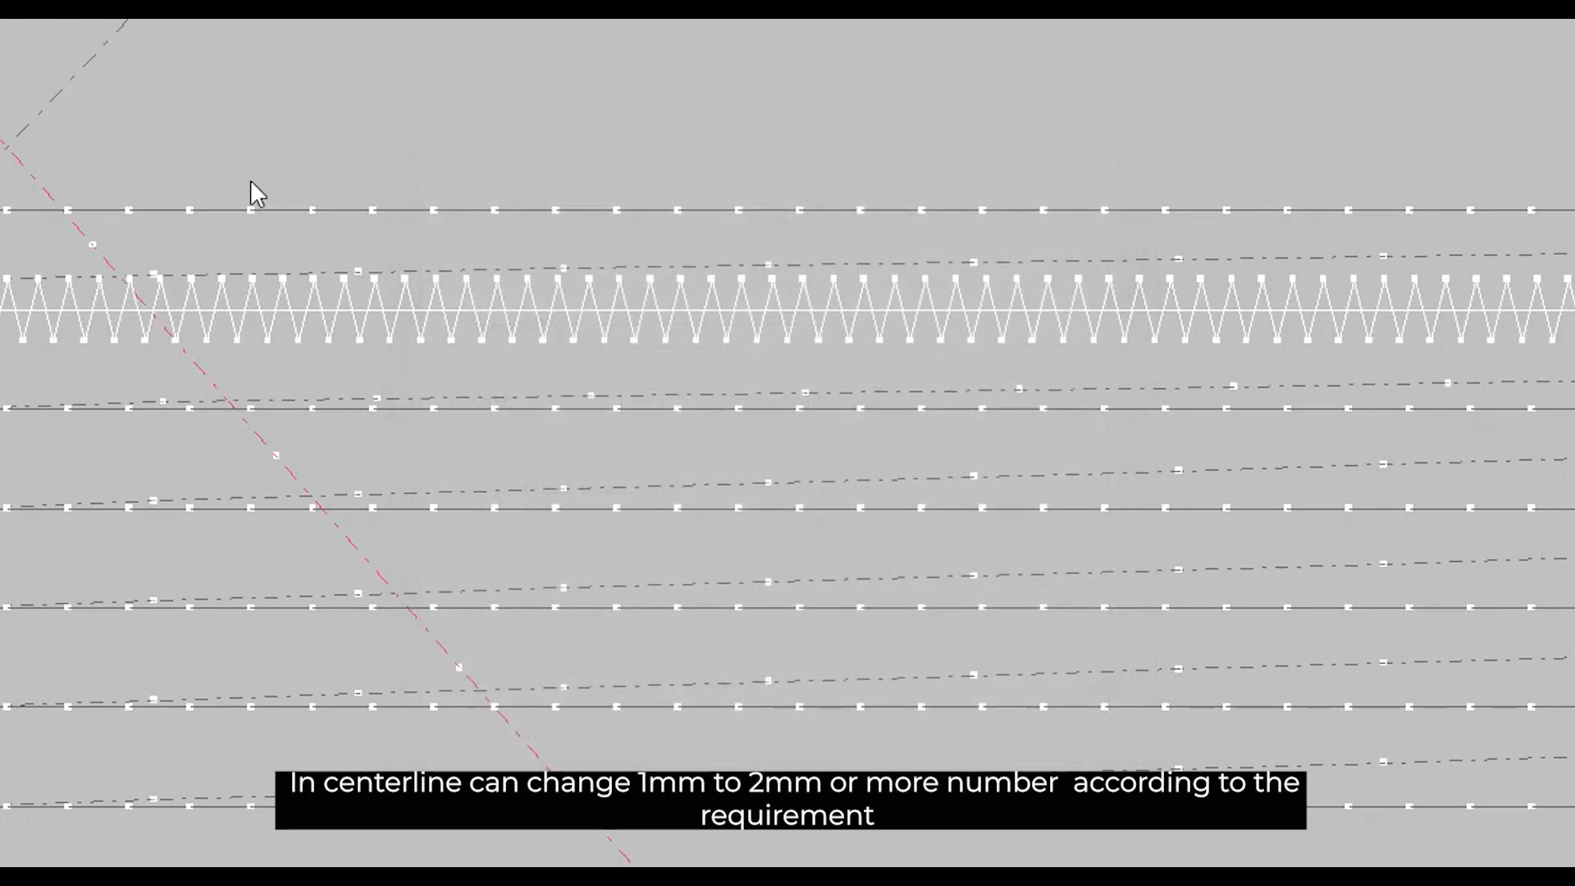
double_click(342, 312)
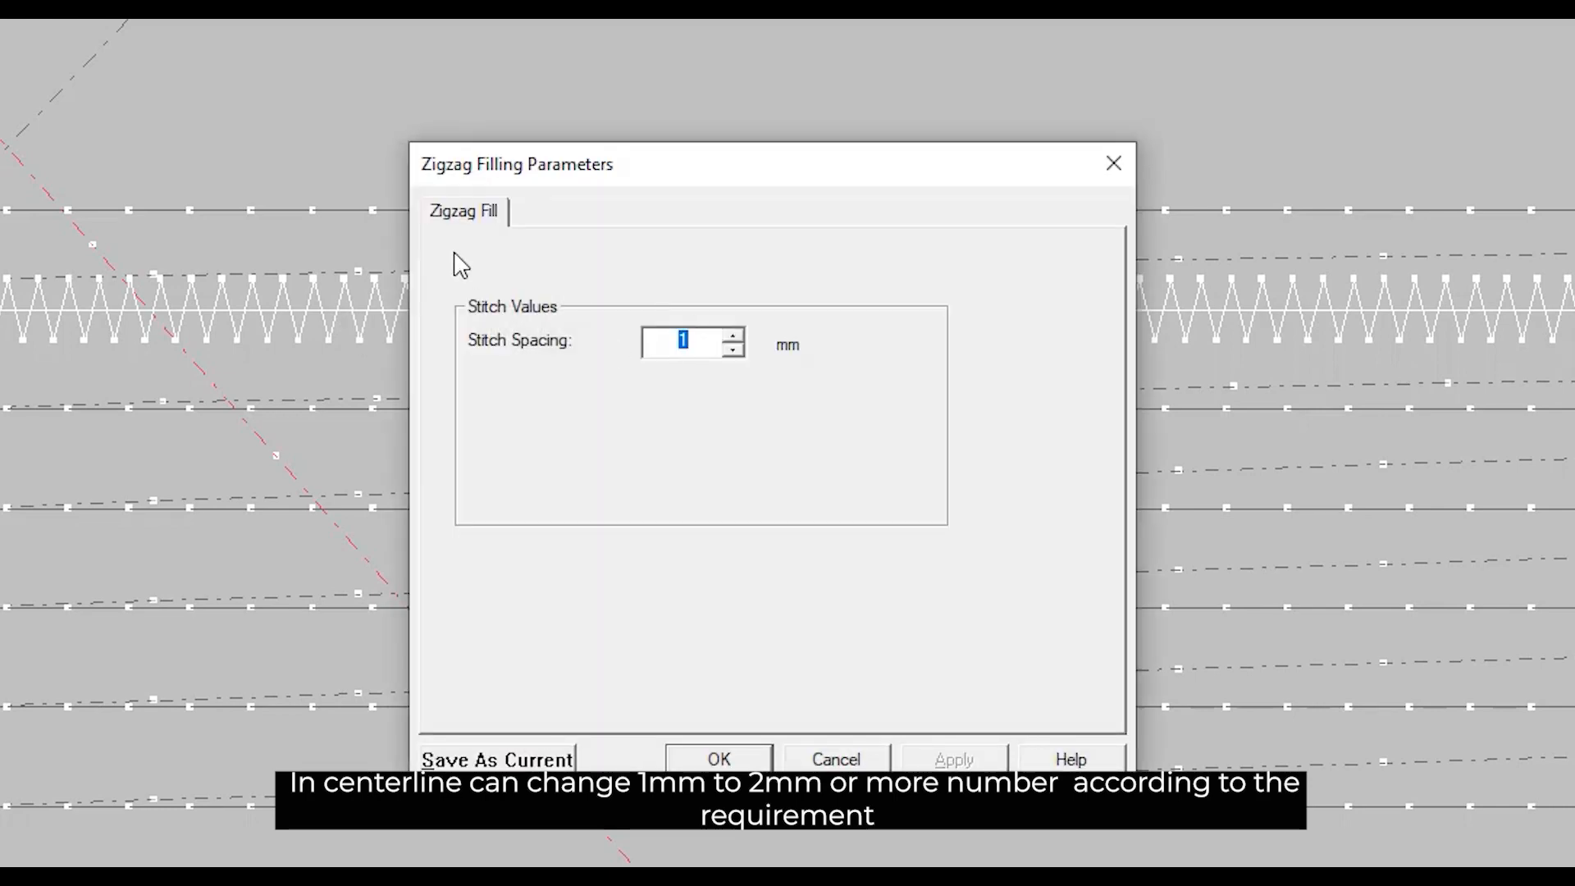
click(1125, 162)
right_click(311, 318)
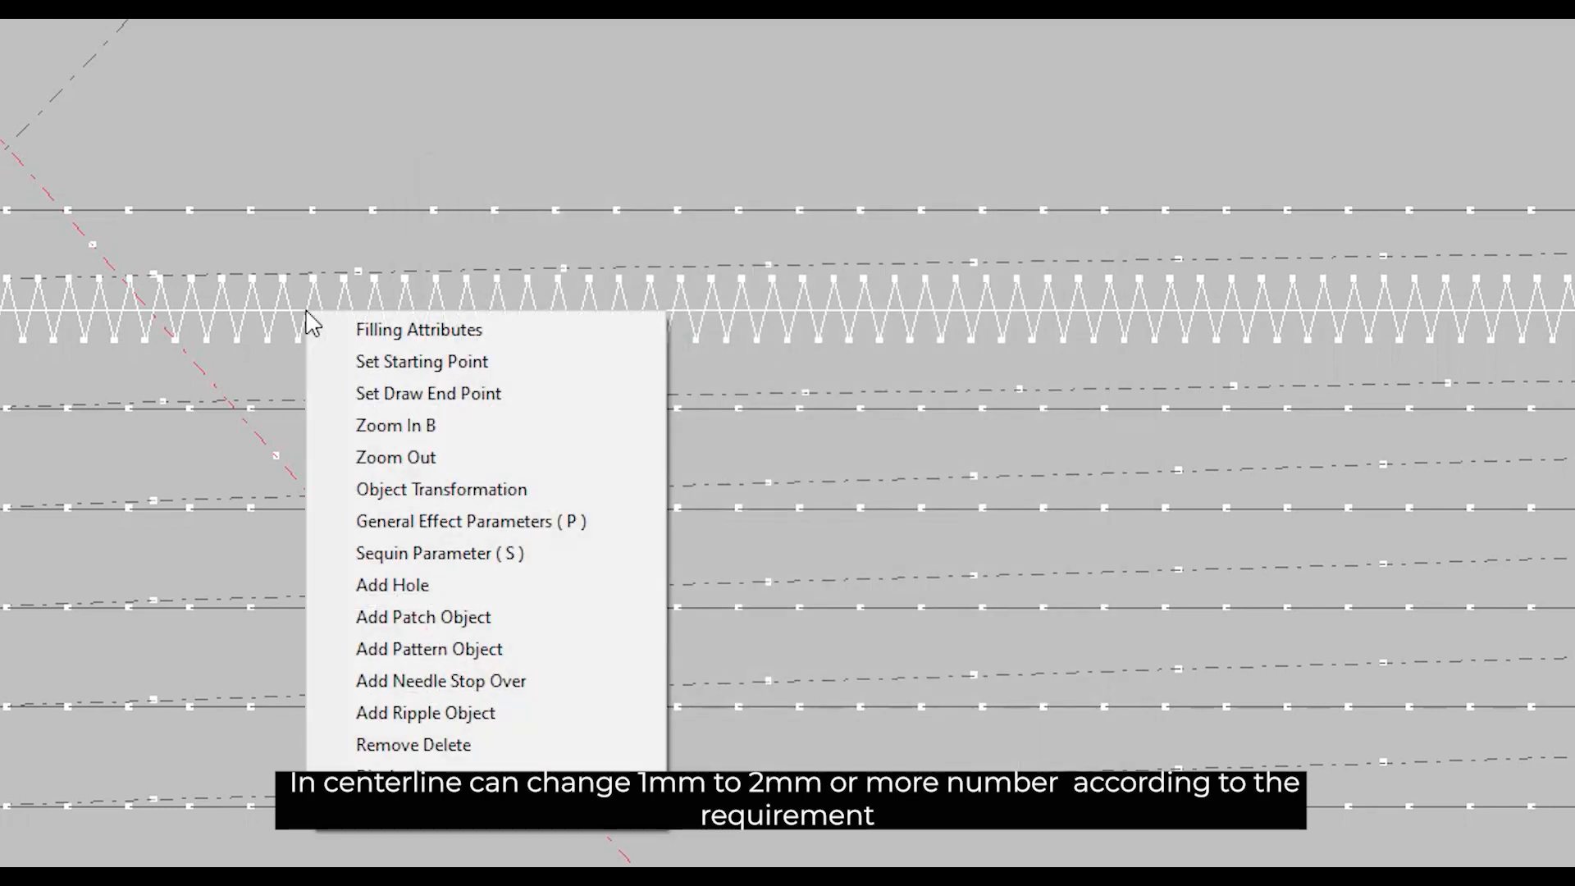
click(387, 329)
click(1113, 163)
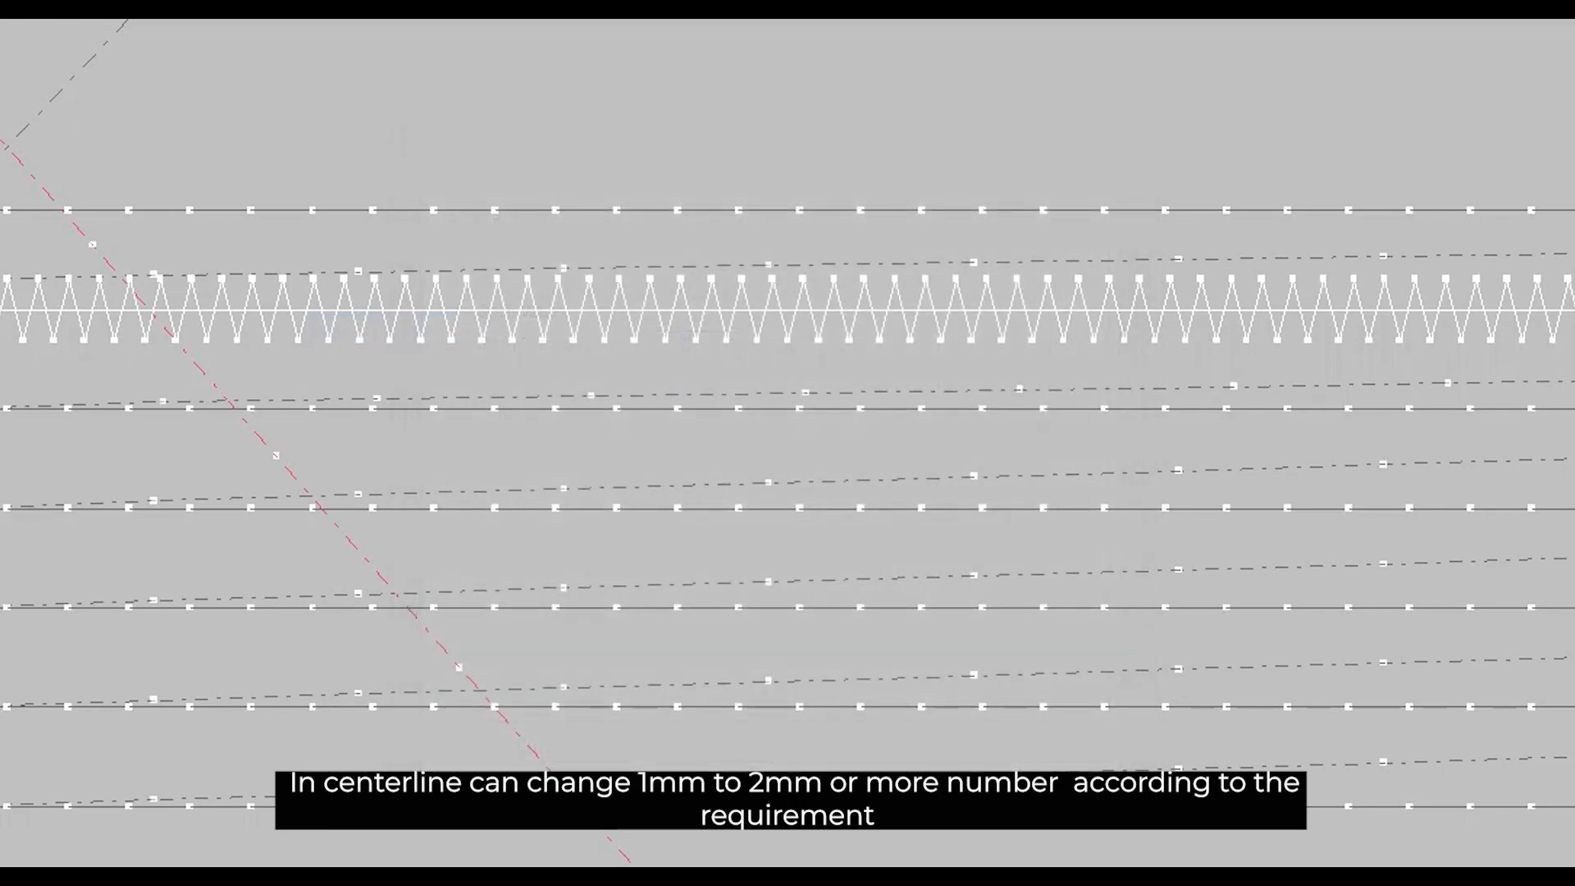
Try a column width of 4 mm for the zigzag line's Central Fill.
key(alt+c)
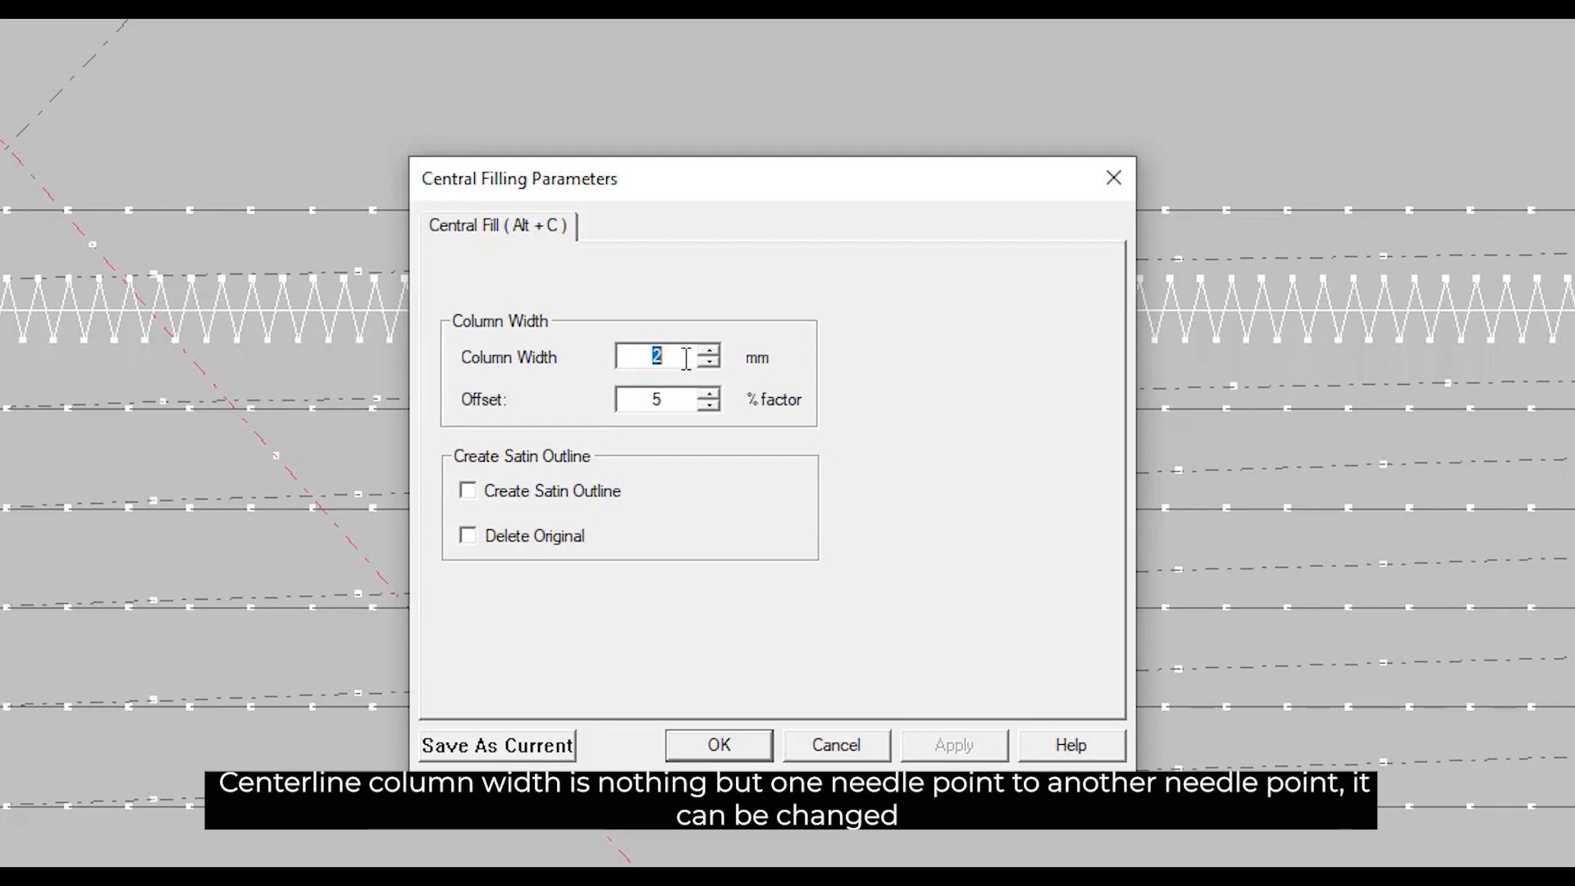
text(4)
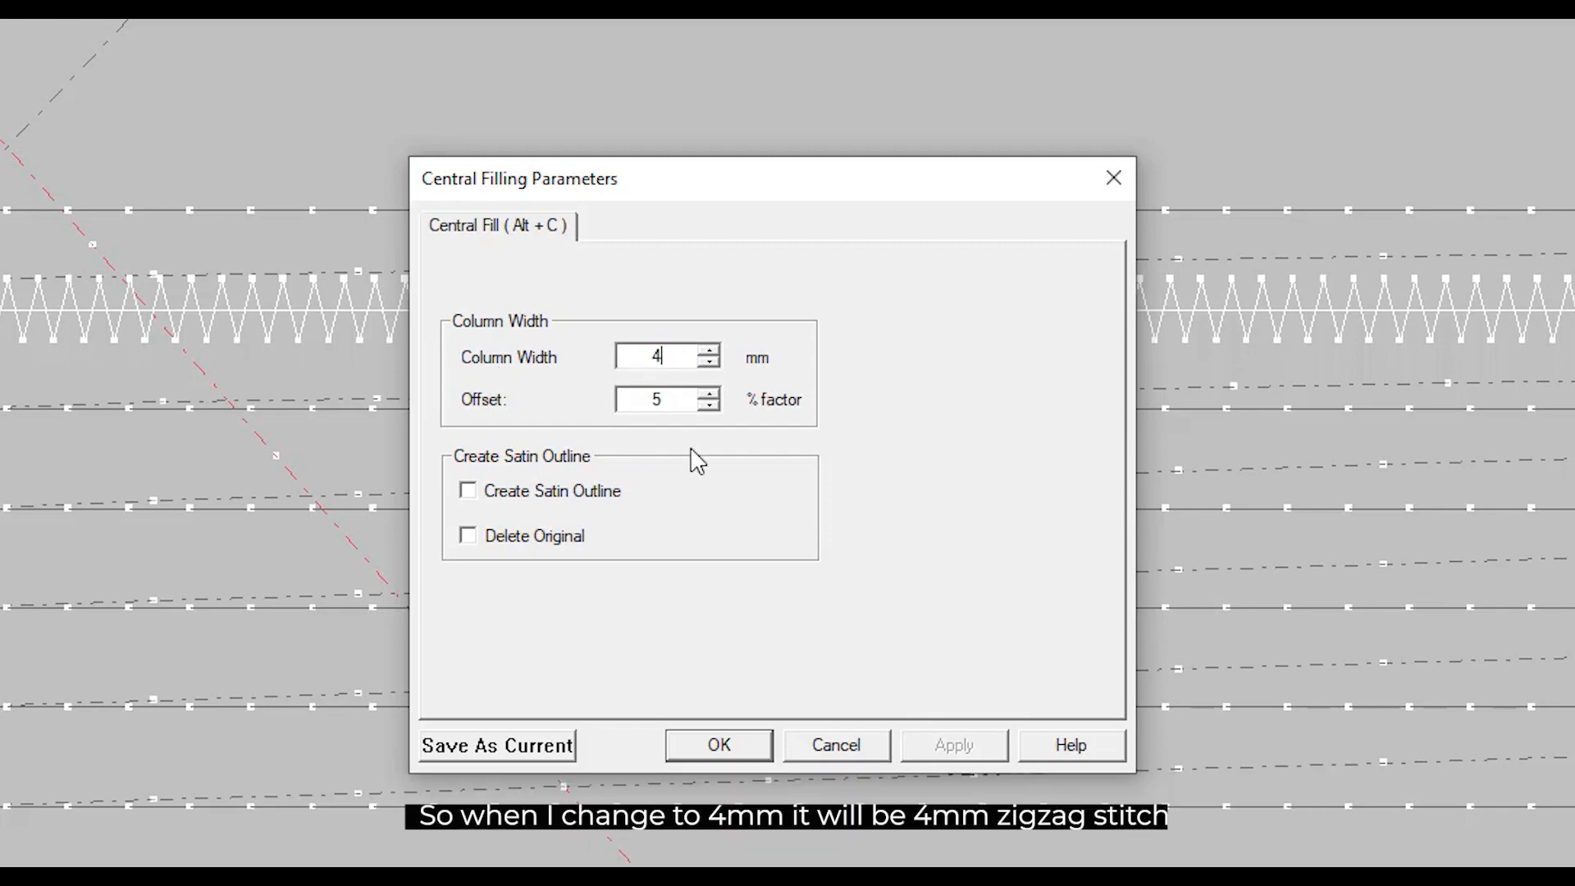
click(738, 742)
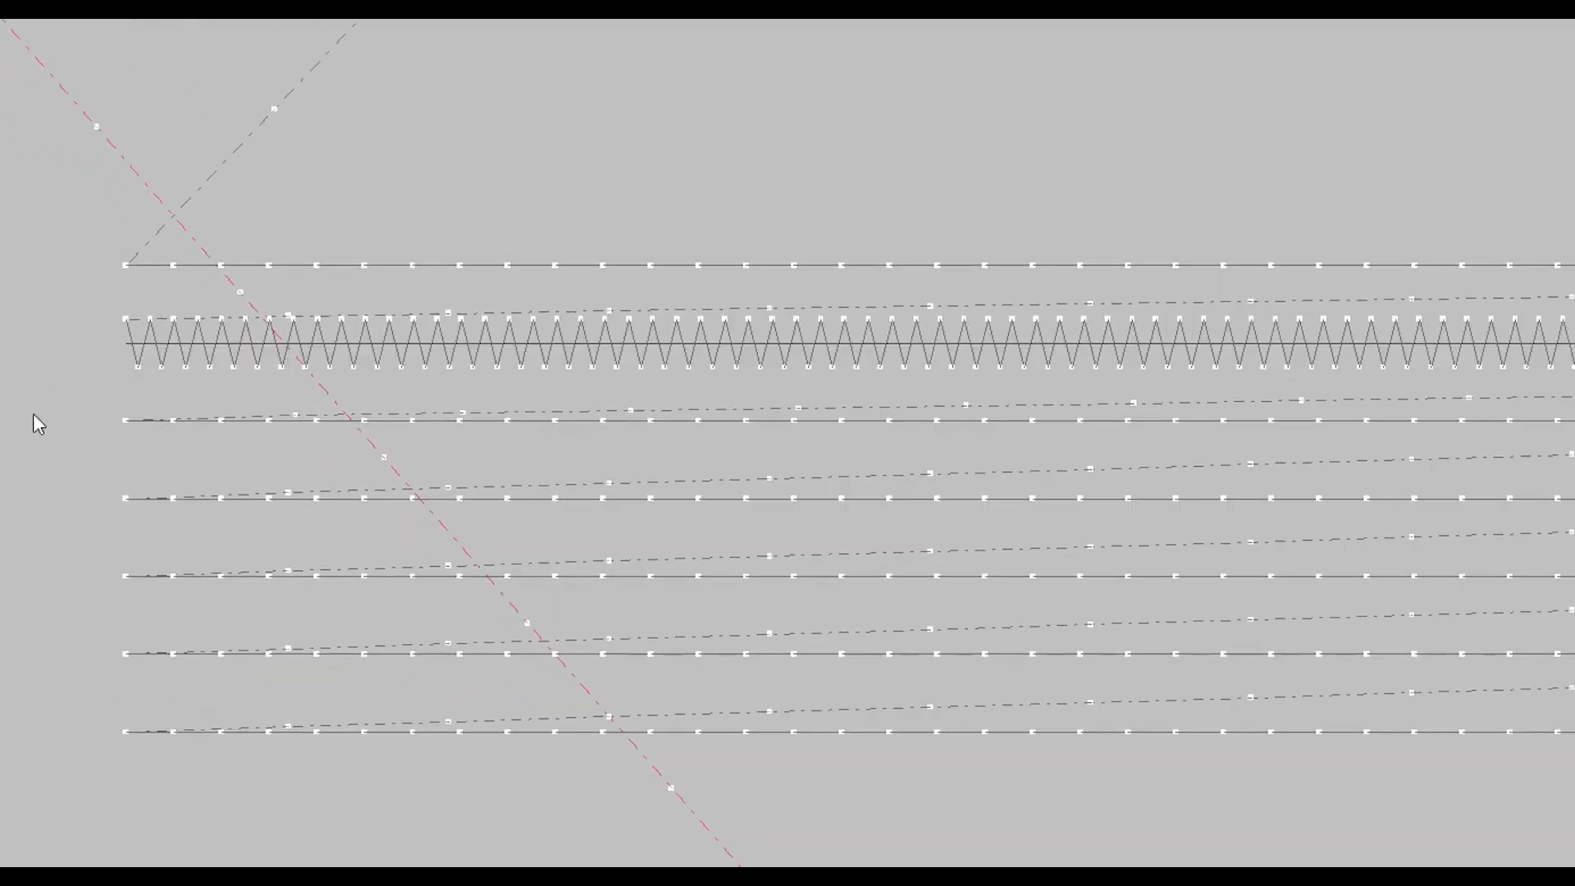
Apply Central Fill to the third line from the top with a column width of 3 mm.
click(171, 422)
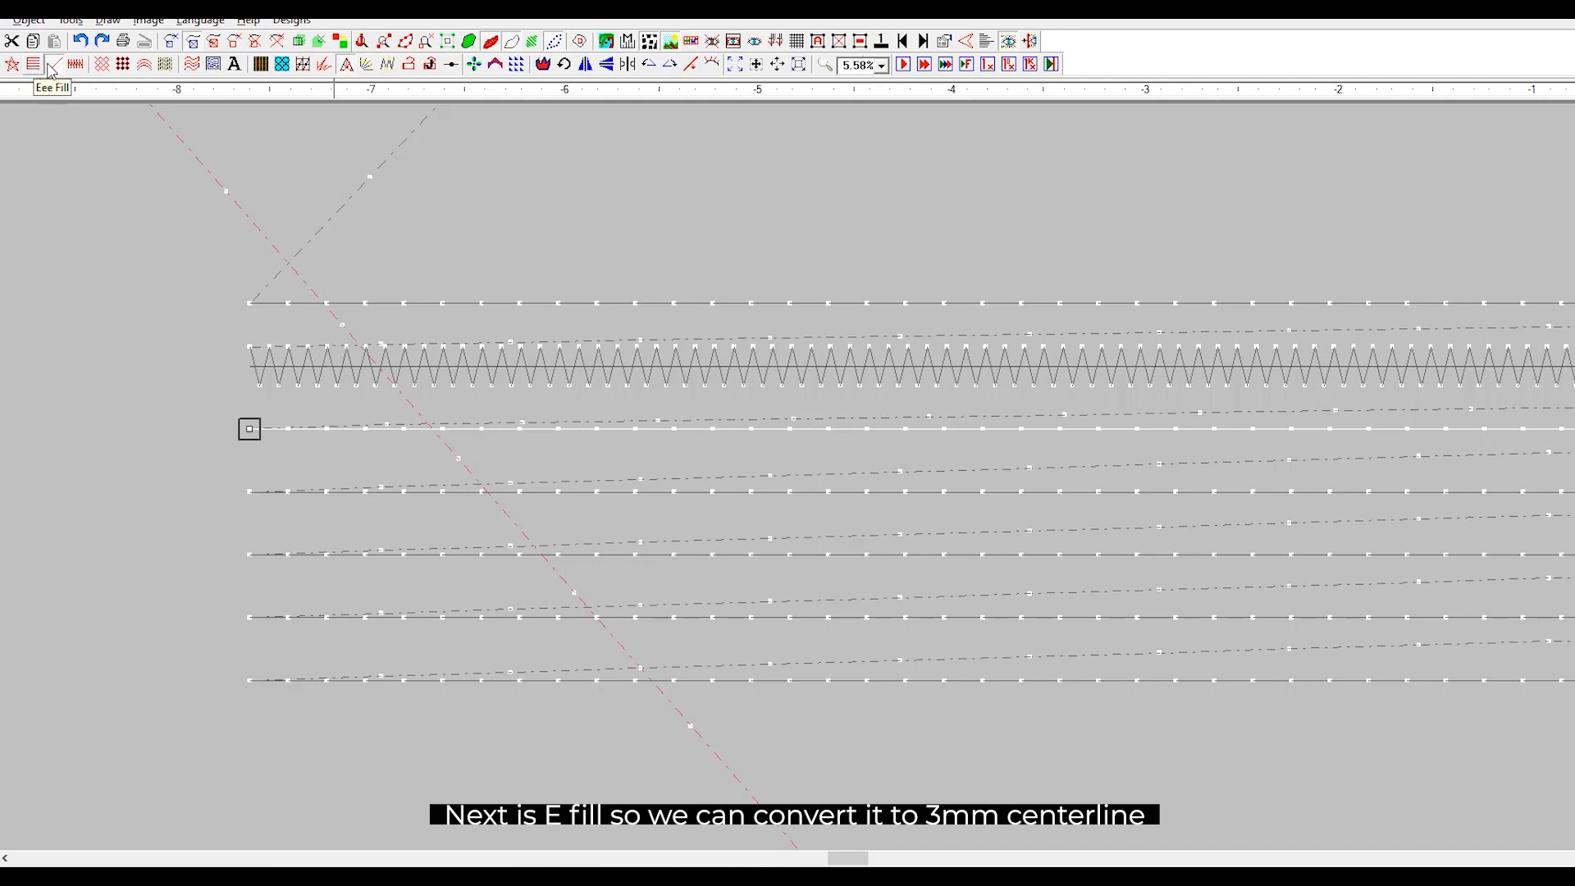
click(78, 70)
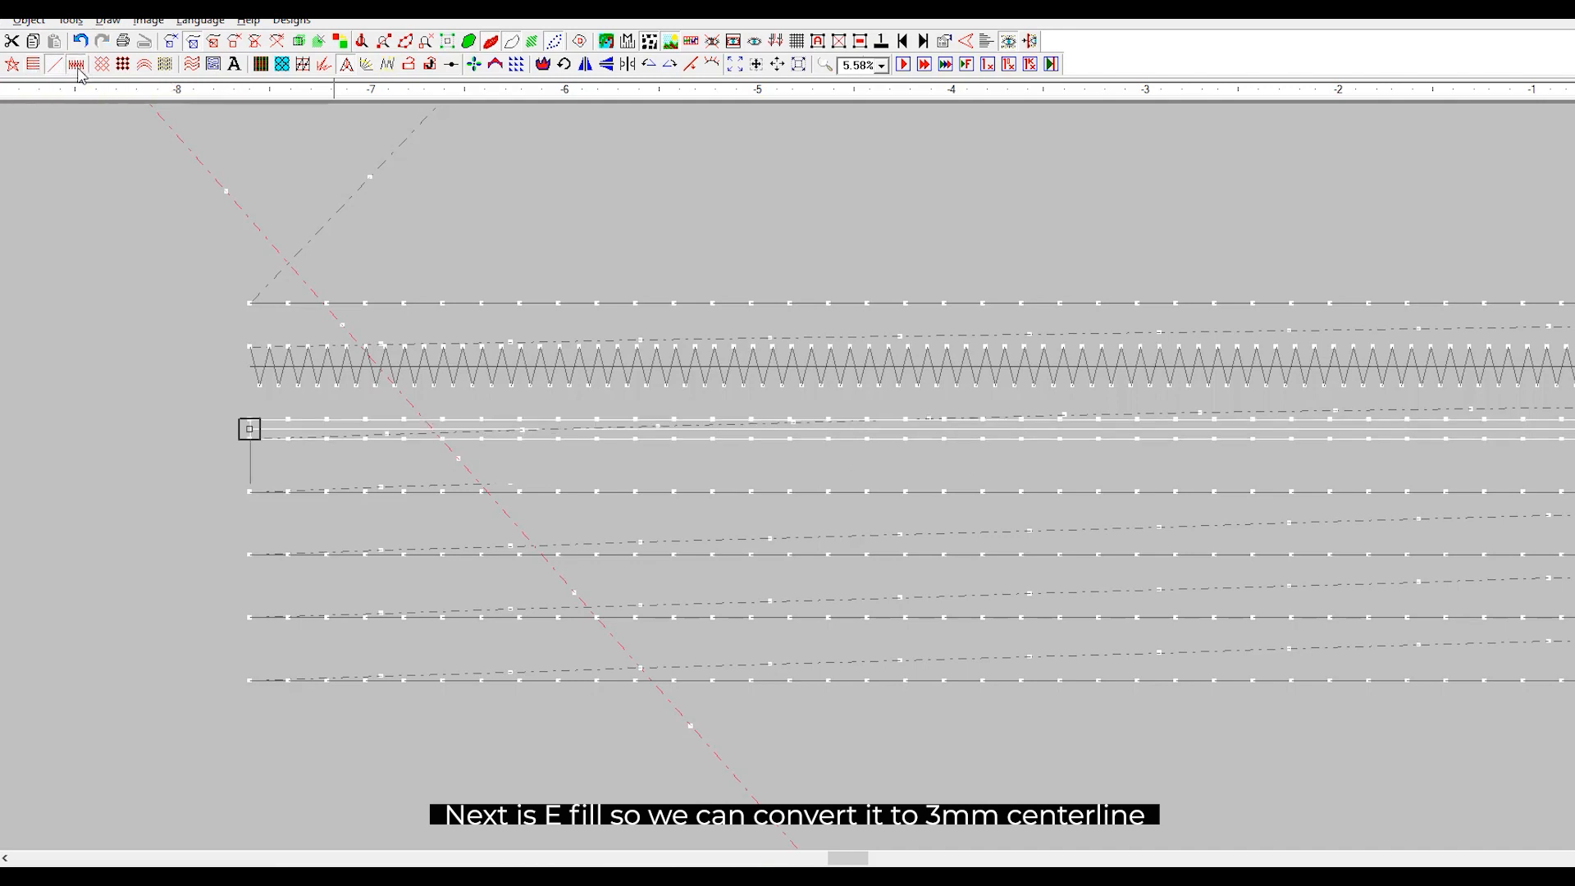
right_click(78, 70)
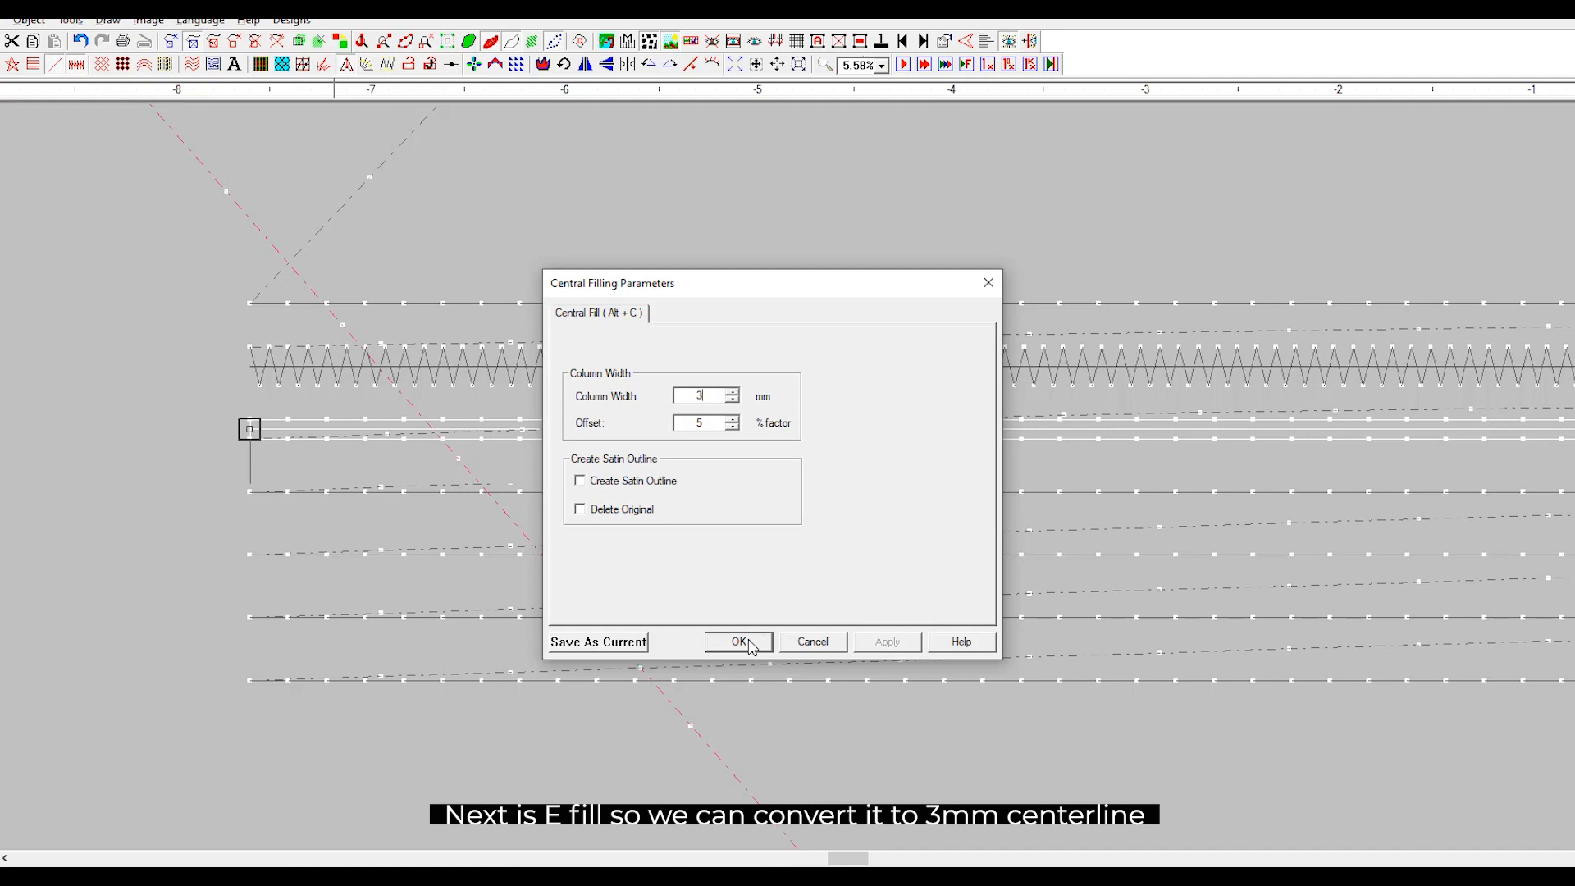
click(748, 642)
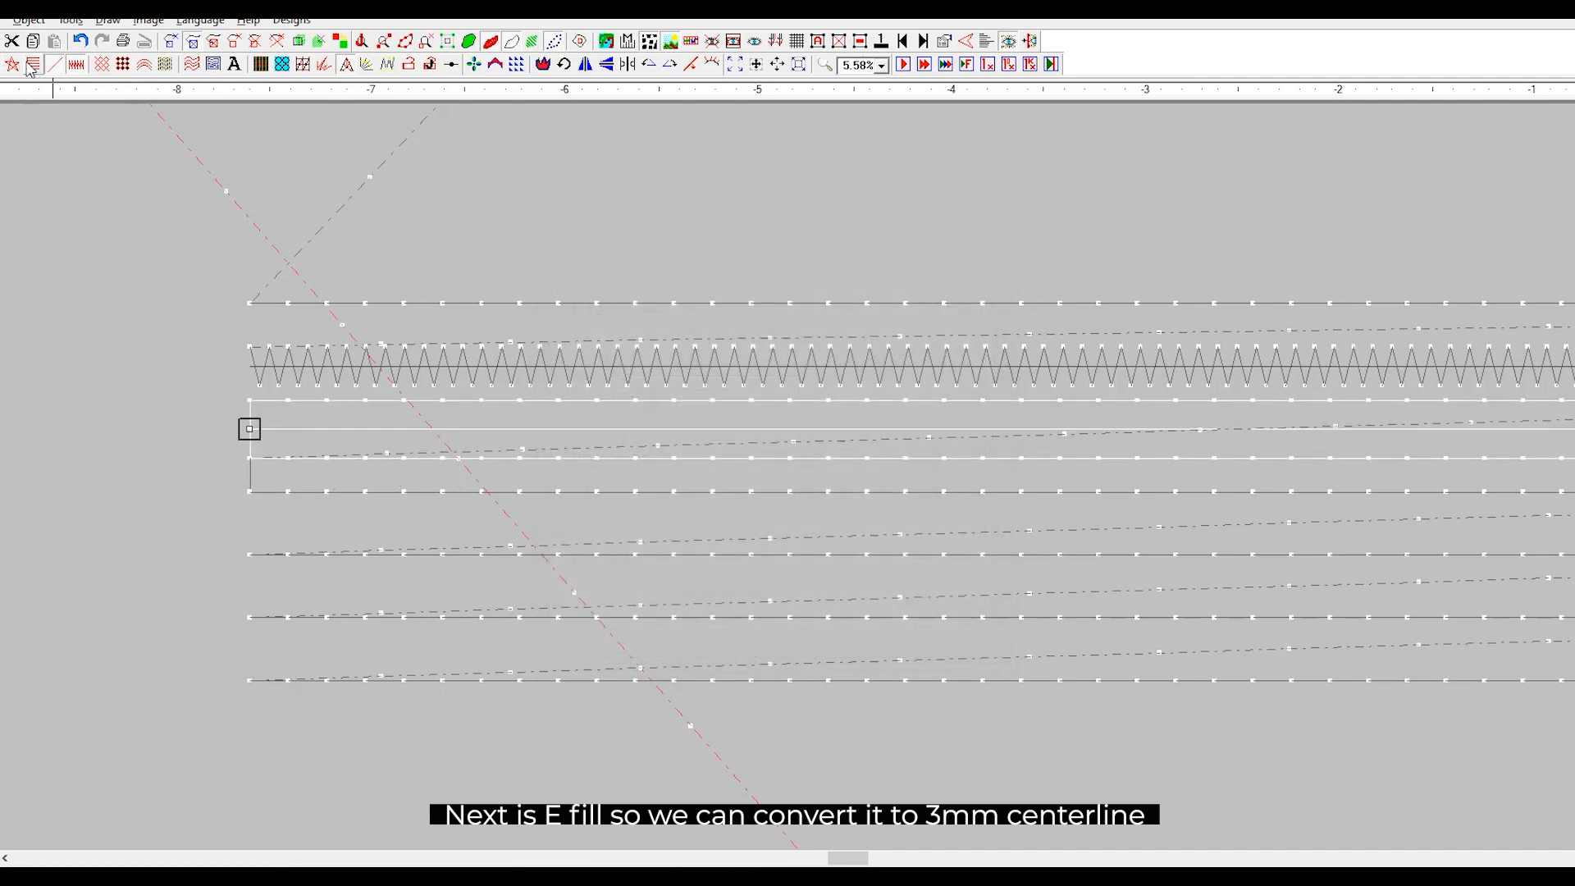
Apply Eee Fill to the third line and preview it in the realistic stitch view before returning to the needle-point view.
click(30, 65)
click(131, 446)
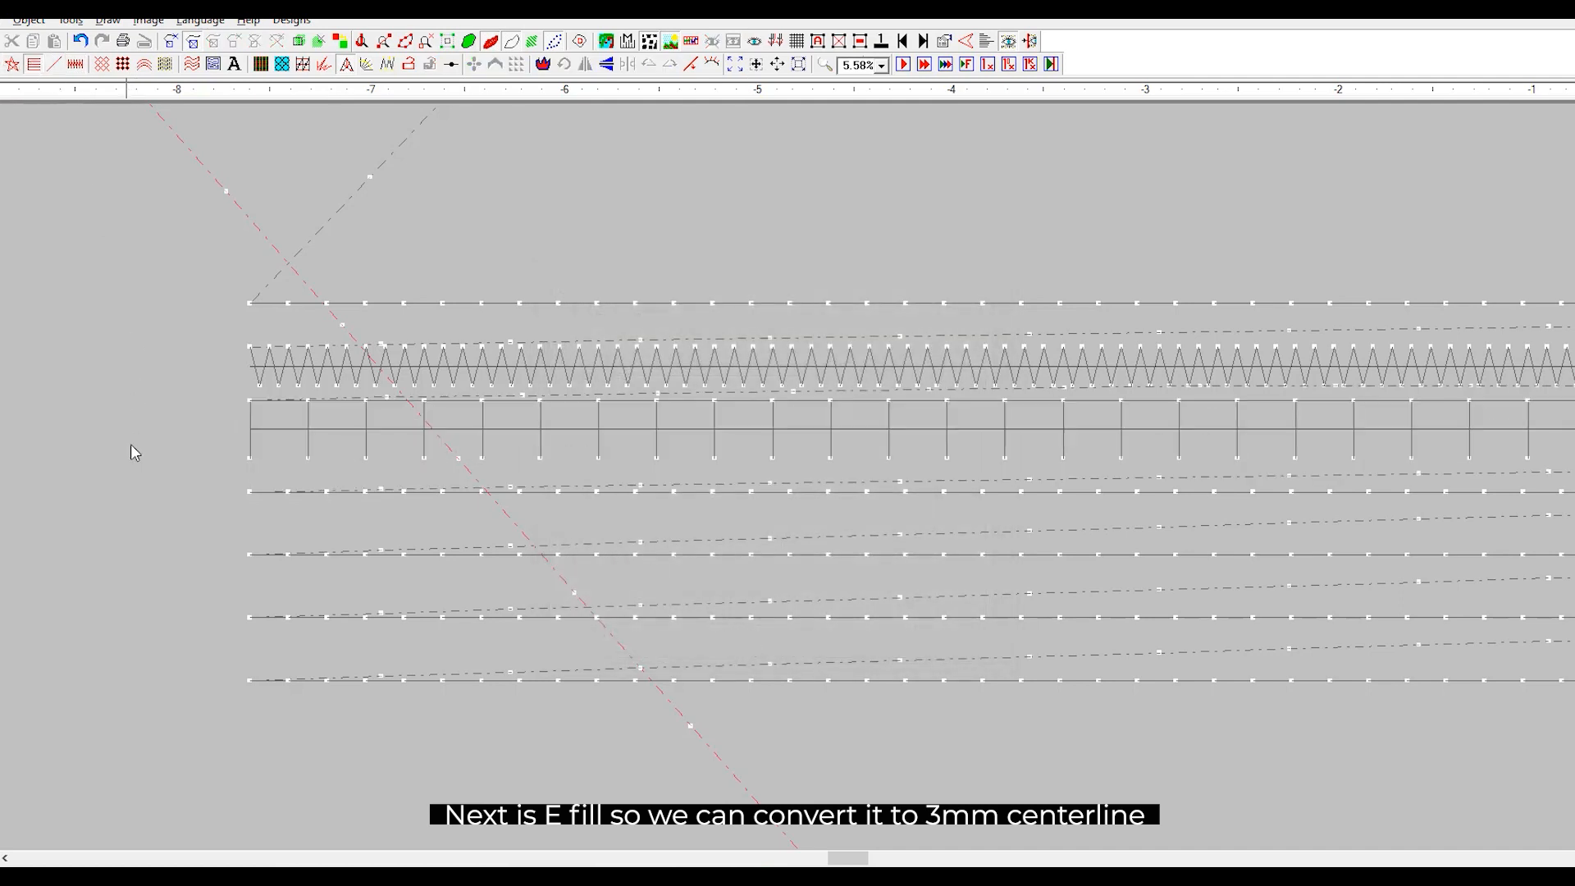
click(447, 41)
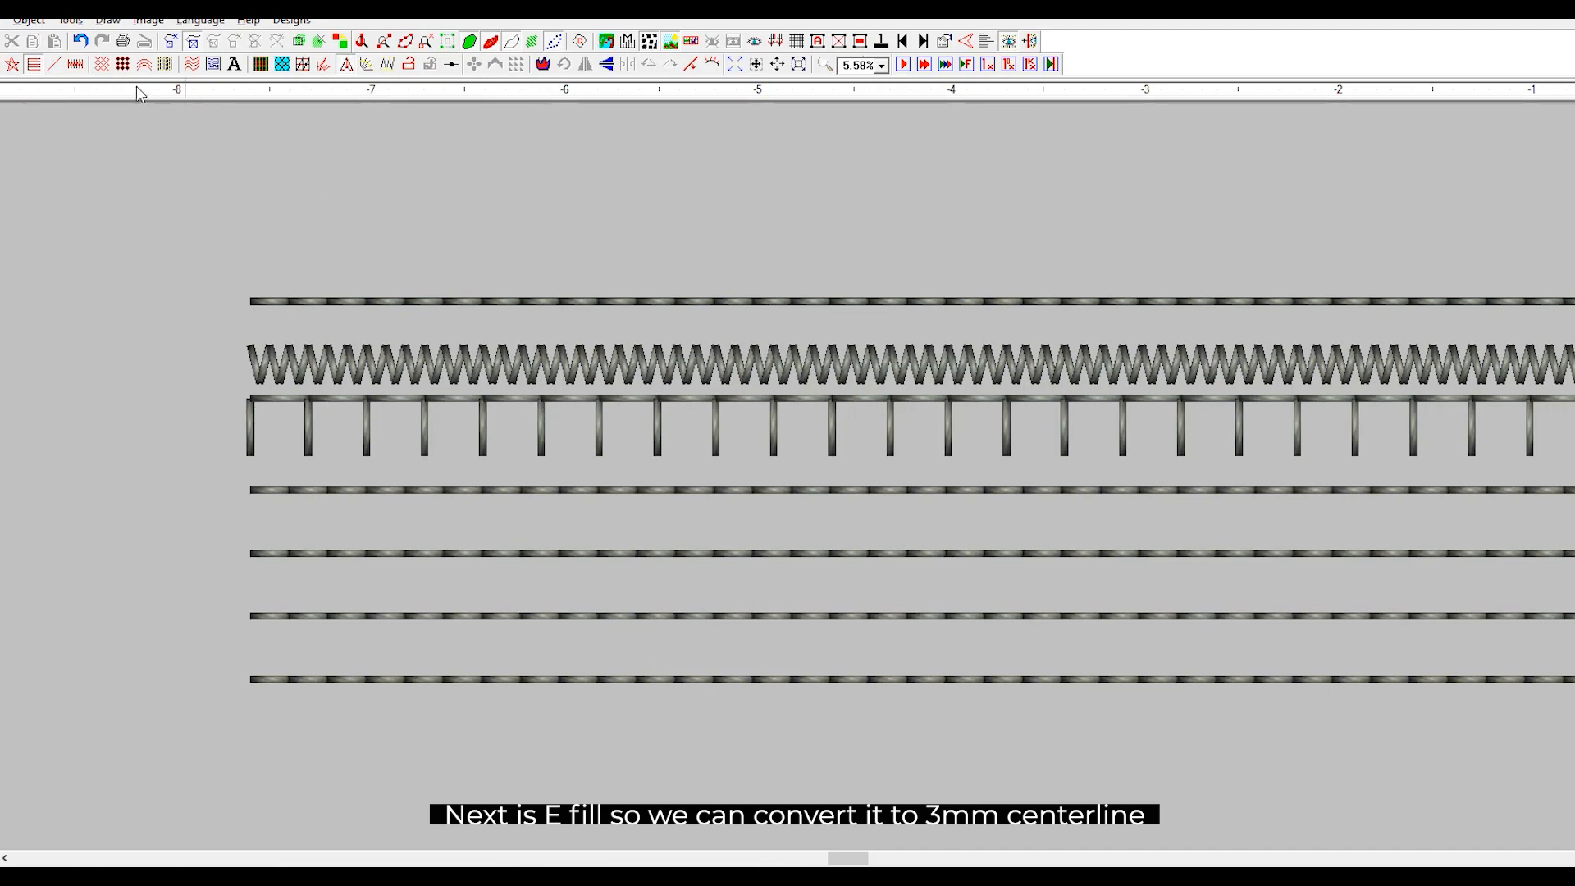
click(447, 41)
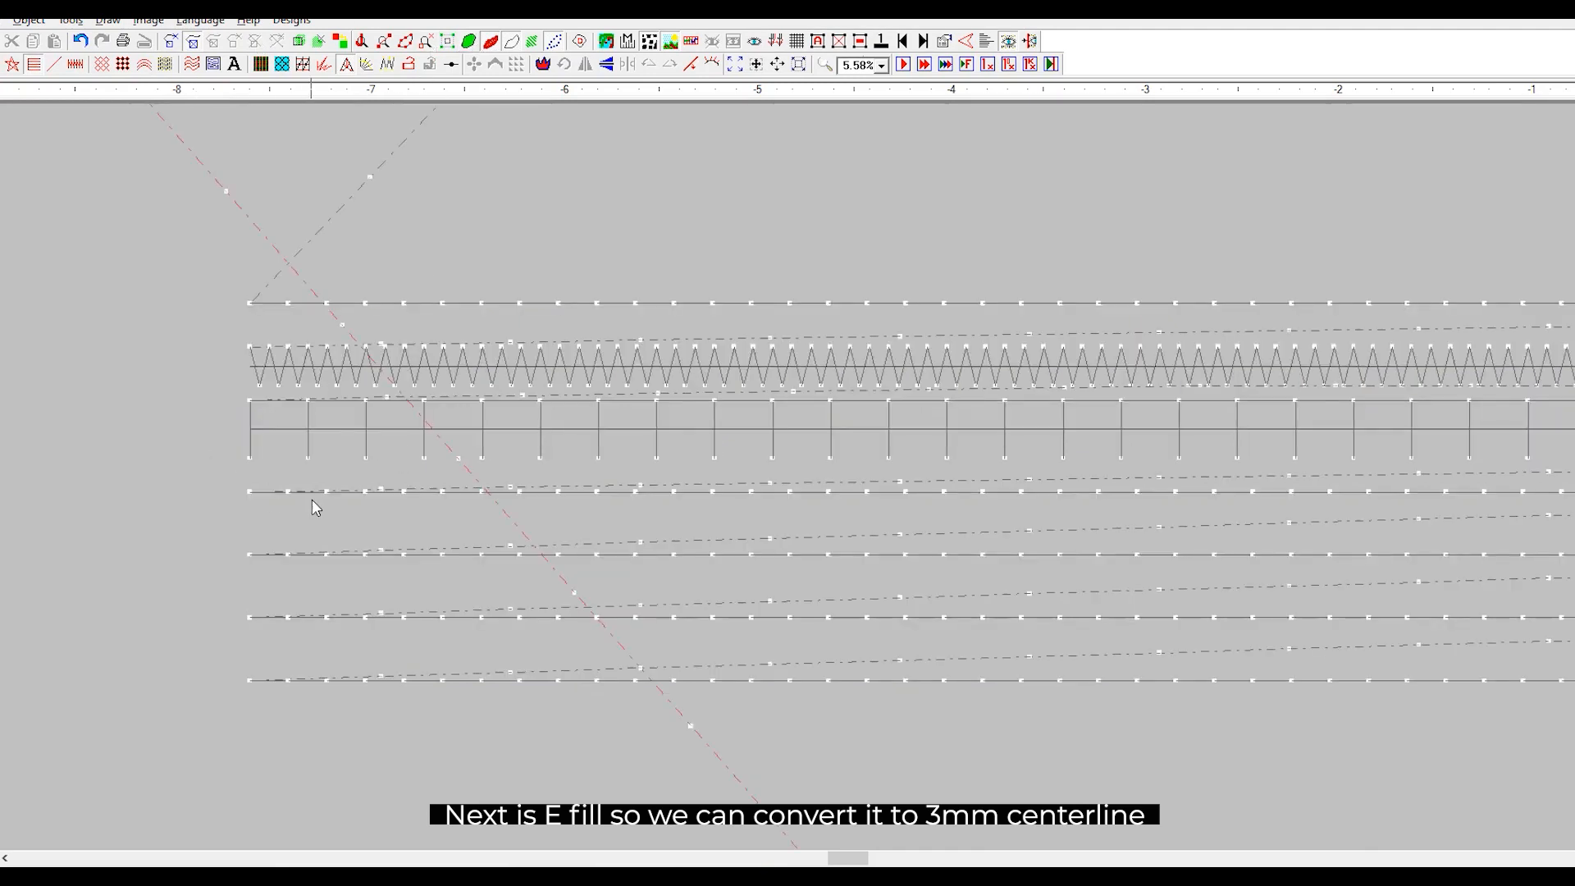
Make the fourth line a triple run with 3 mm stitch length and repeat count 3, and preview it in the realistic view.
click(285, 492)
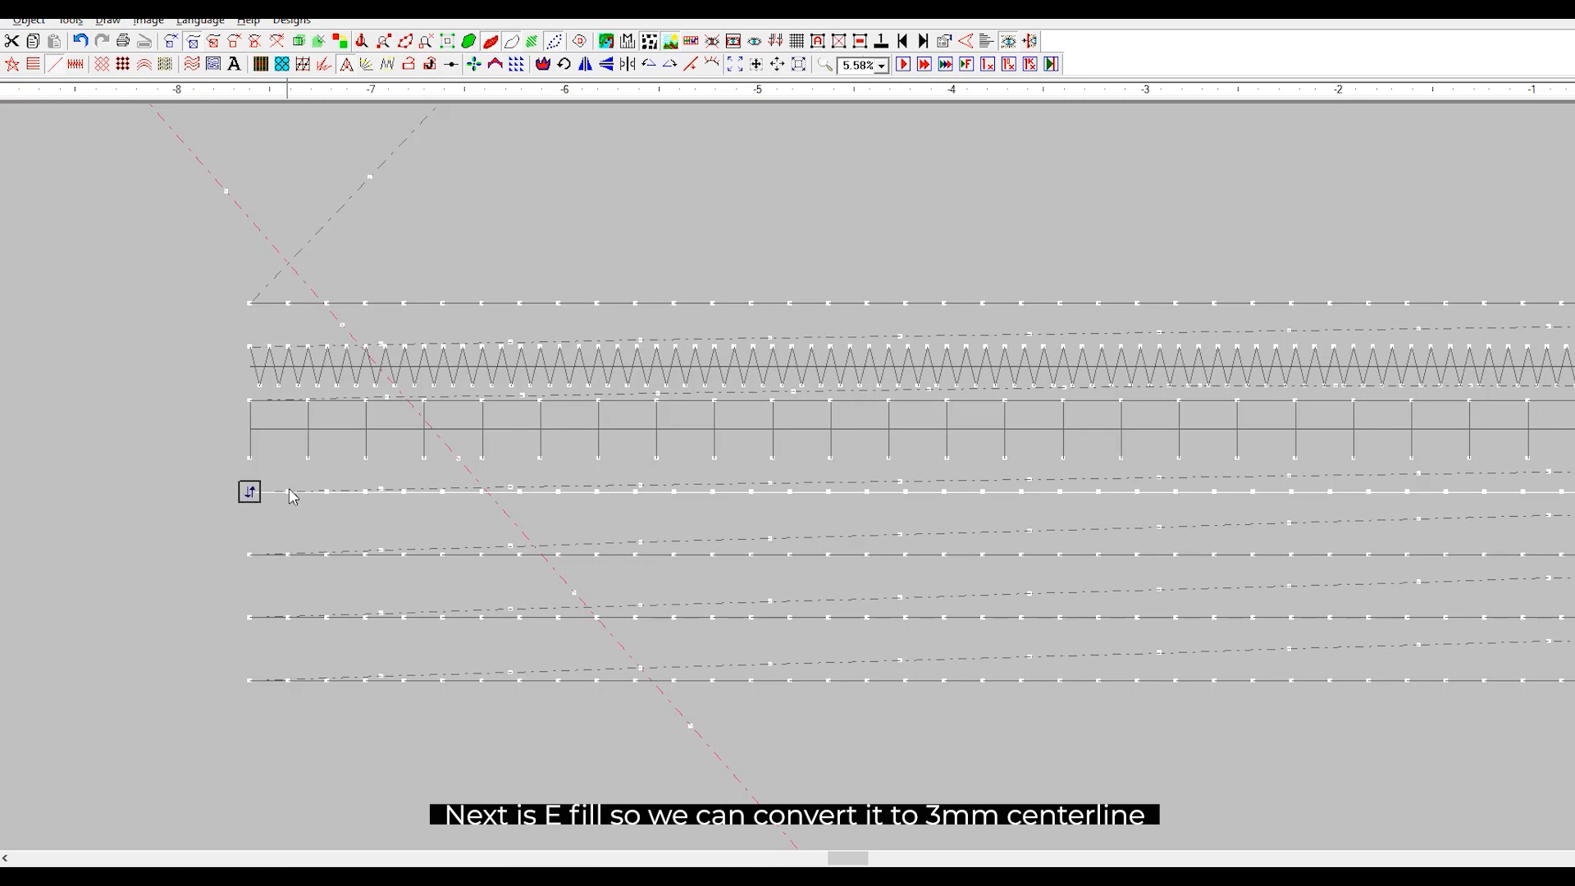
double_click(381, 491)
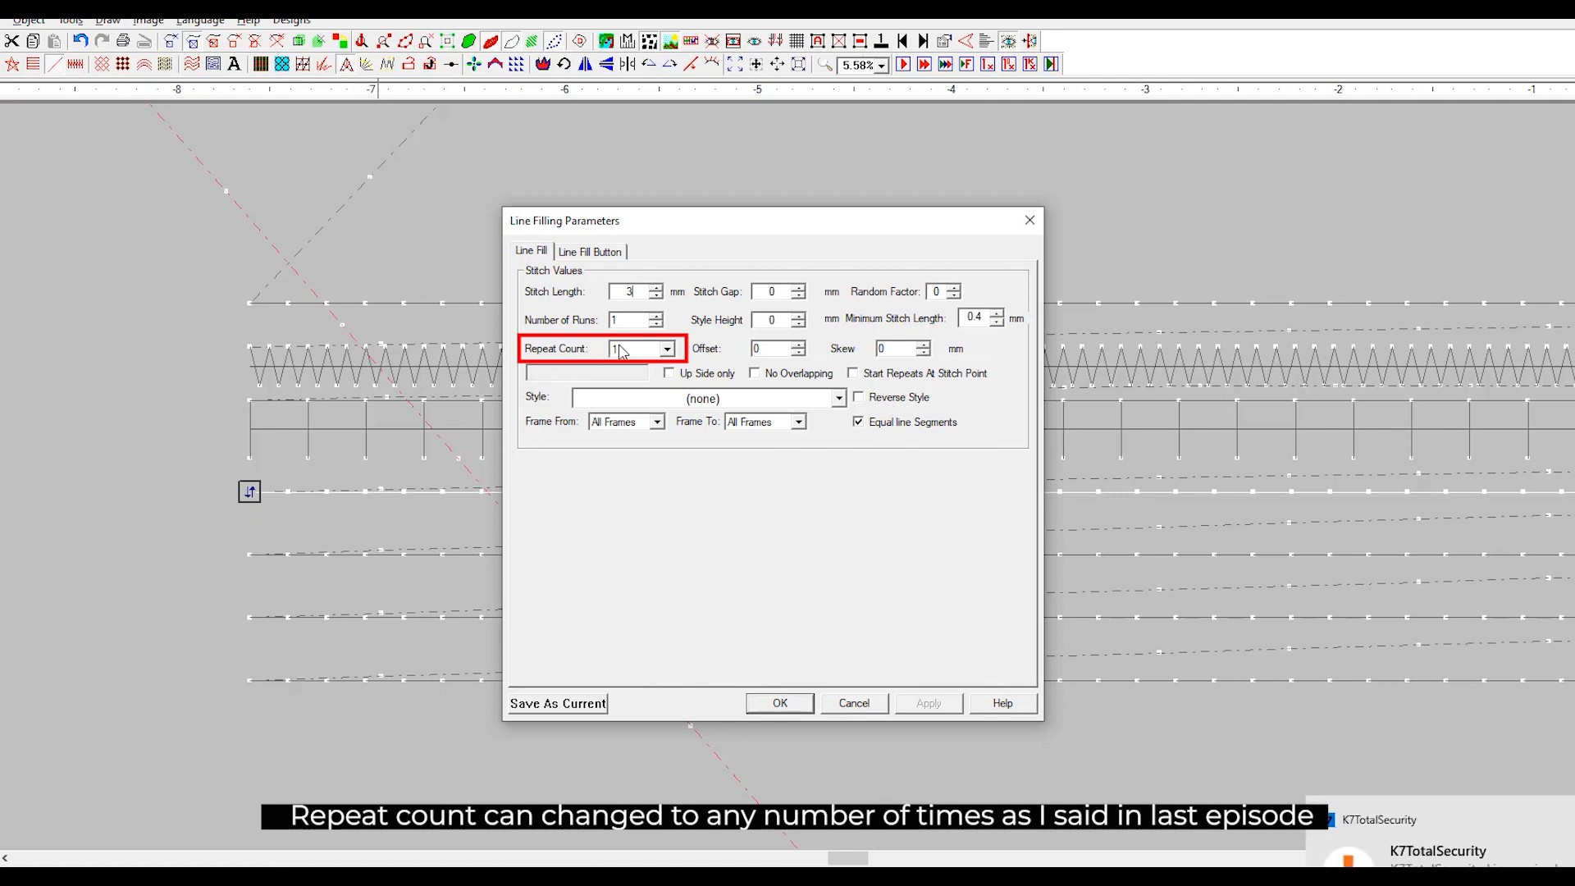
click(667, 351)
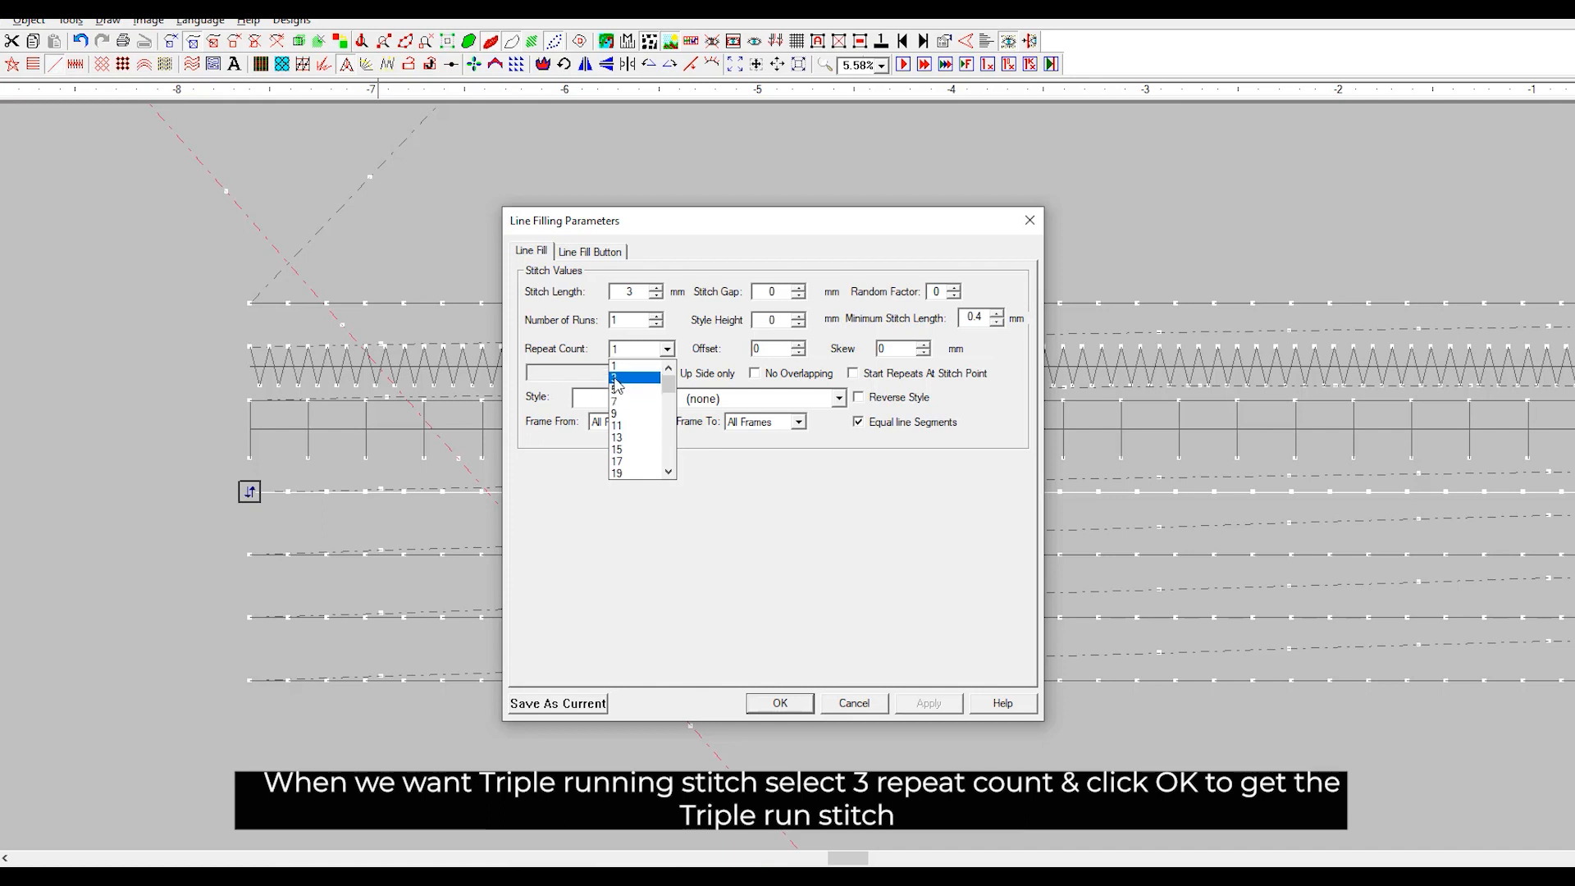
click(617, 379)
click(780, 703)
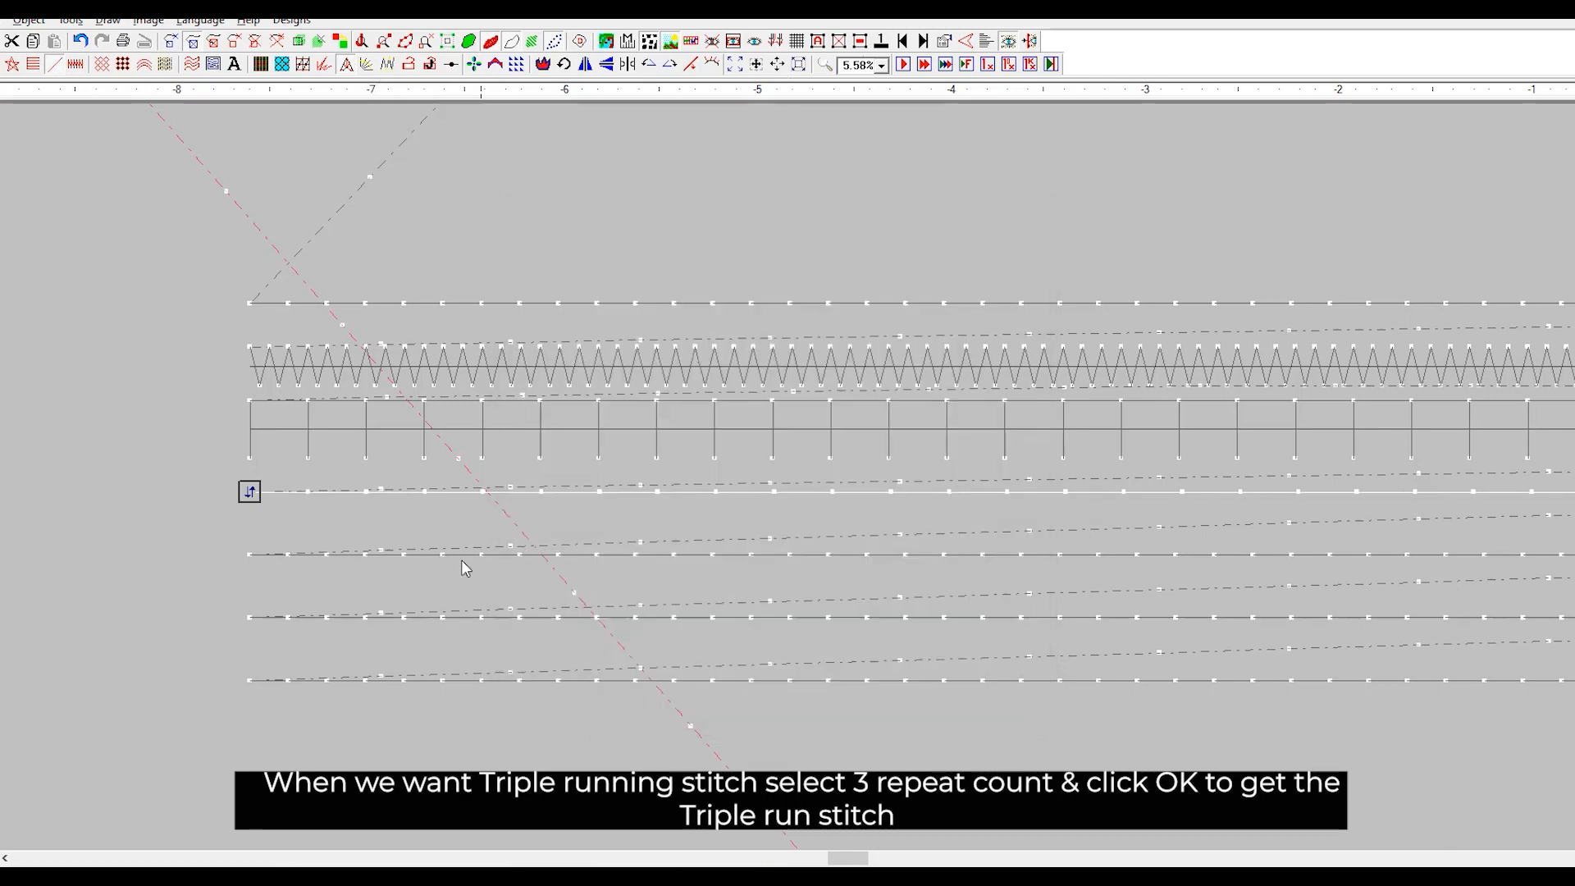
click(205, 511)
click(468, 43)
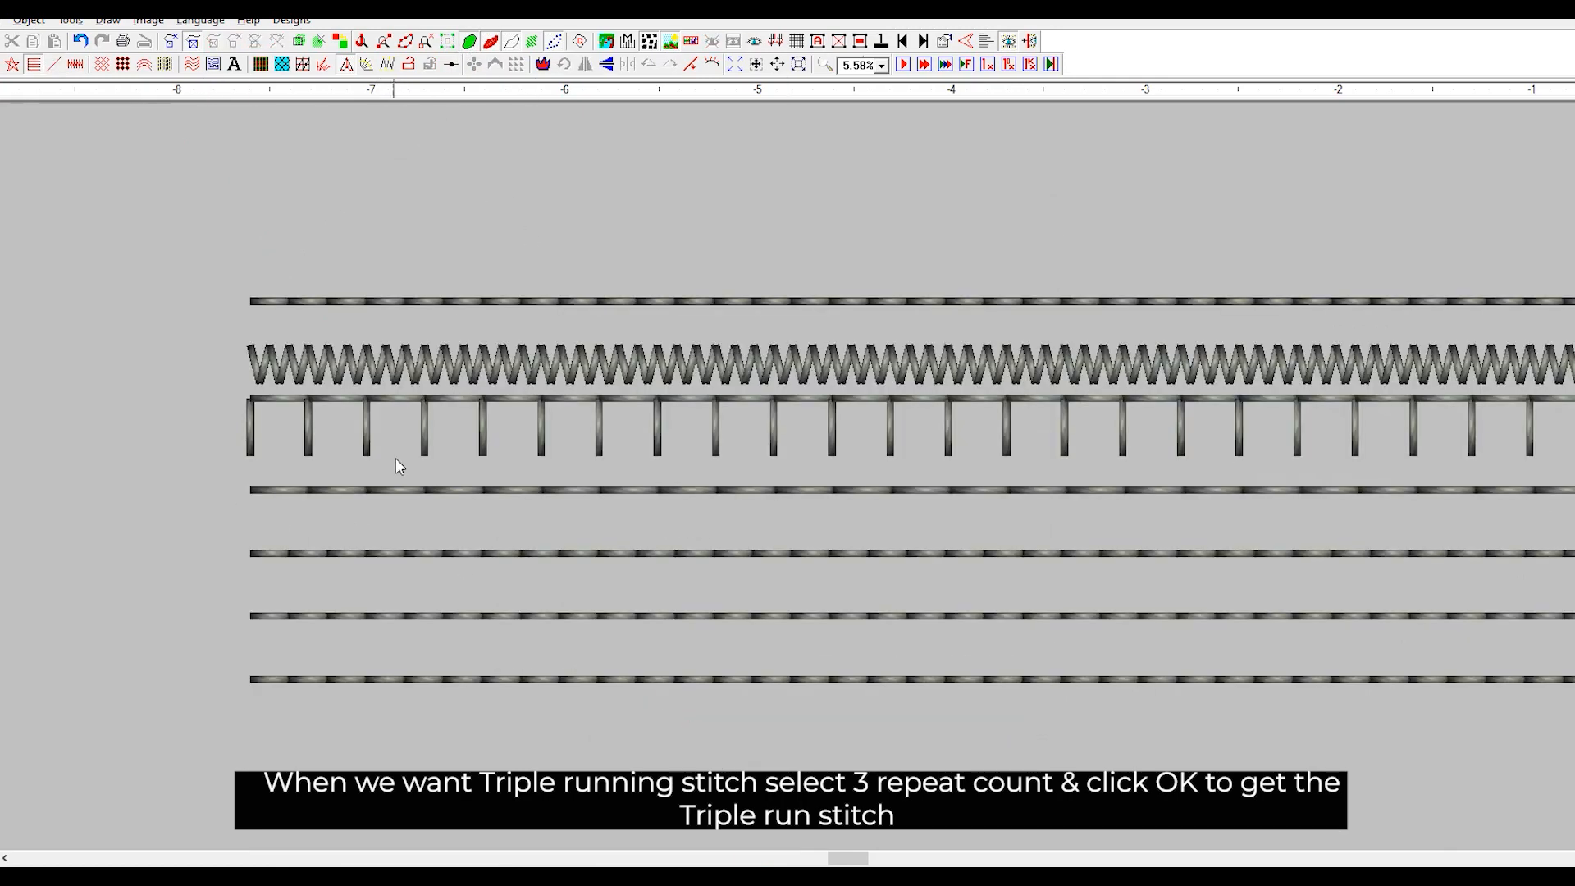
click(468, 43)
Give the fifth line a 3 mm stitch length, repeat count 5 and a negative stitch gap, and preview it in the realistic view.
double_click(366, 555)
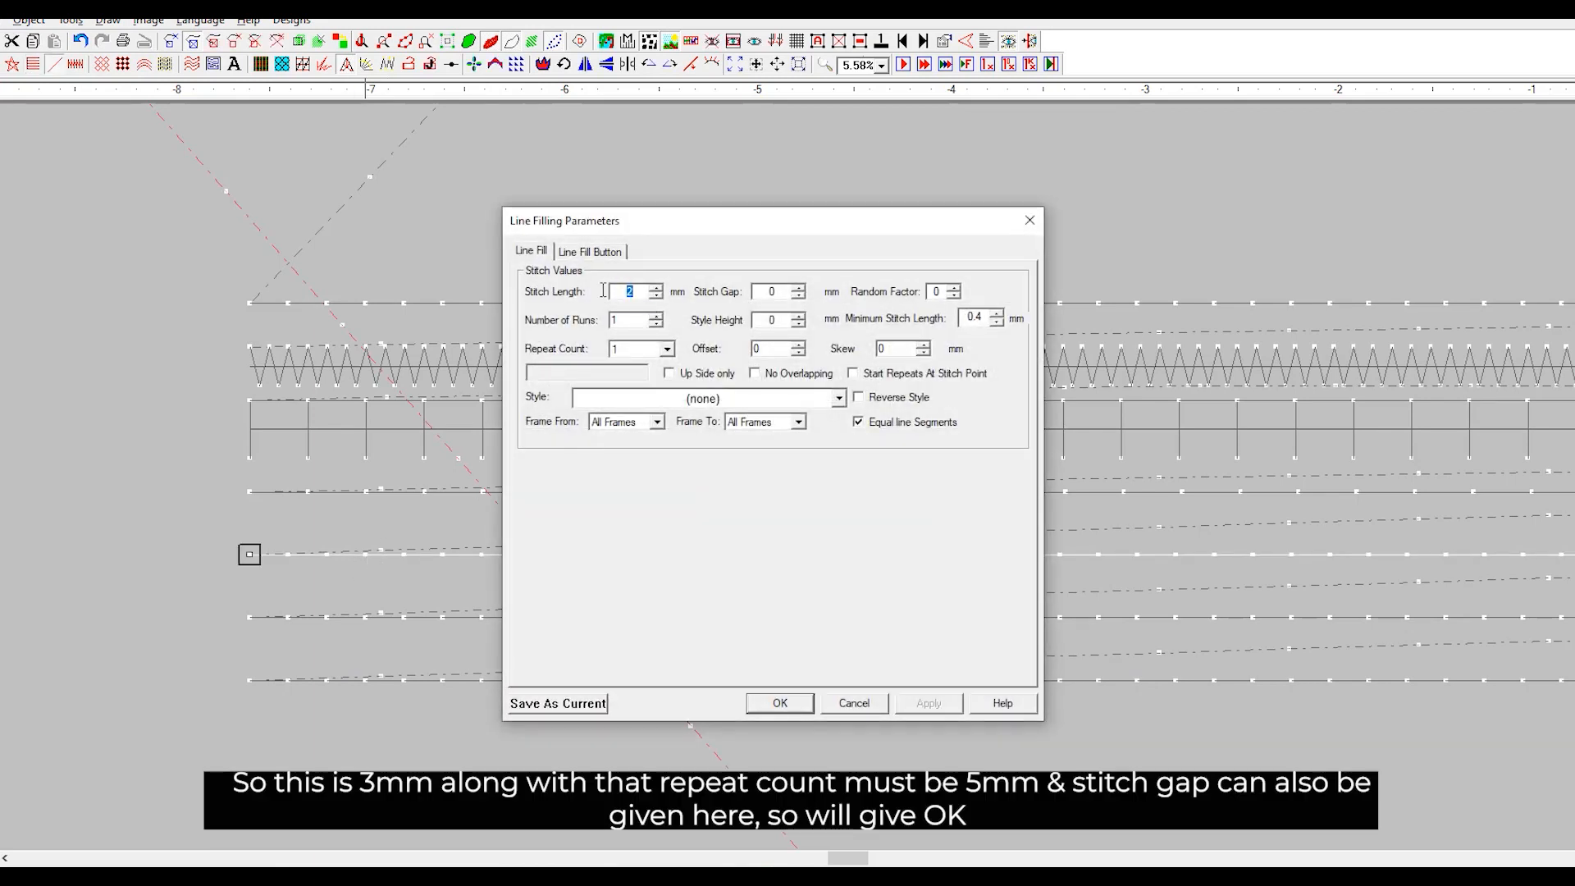
text(3)
click(667, 350)
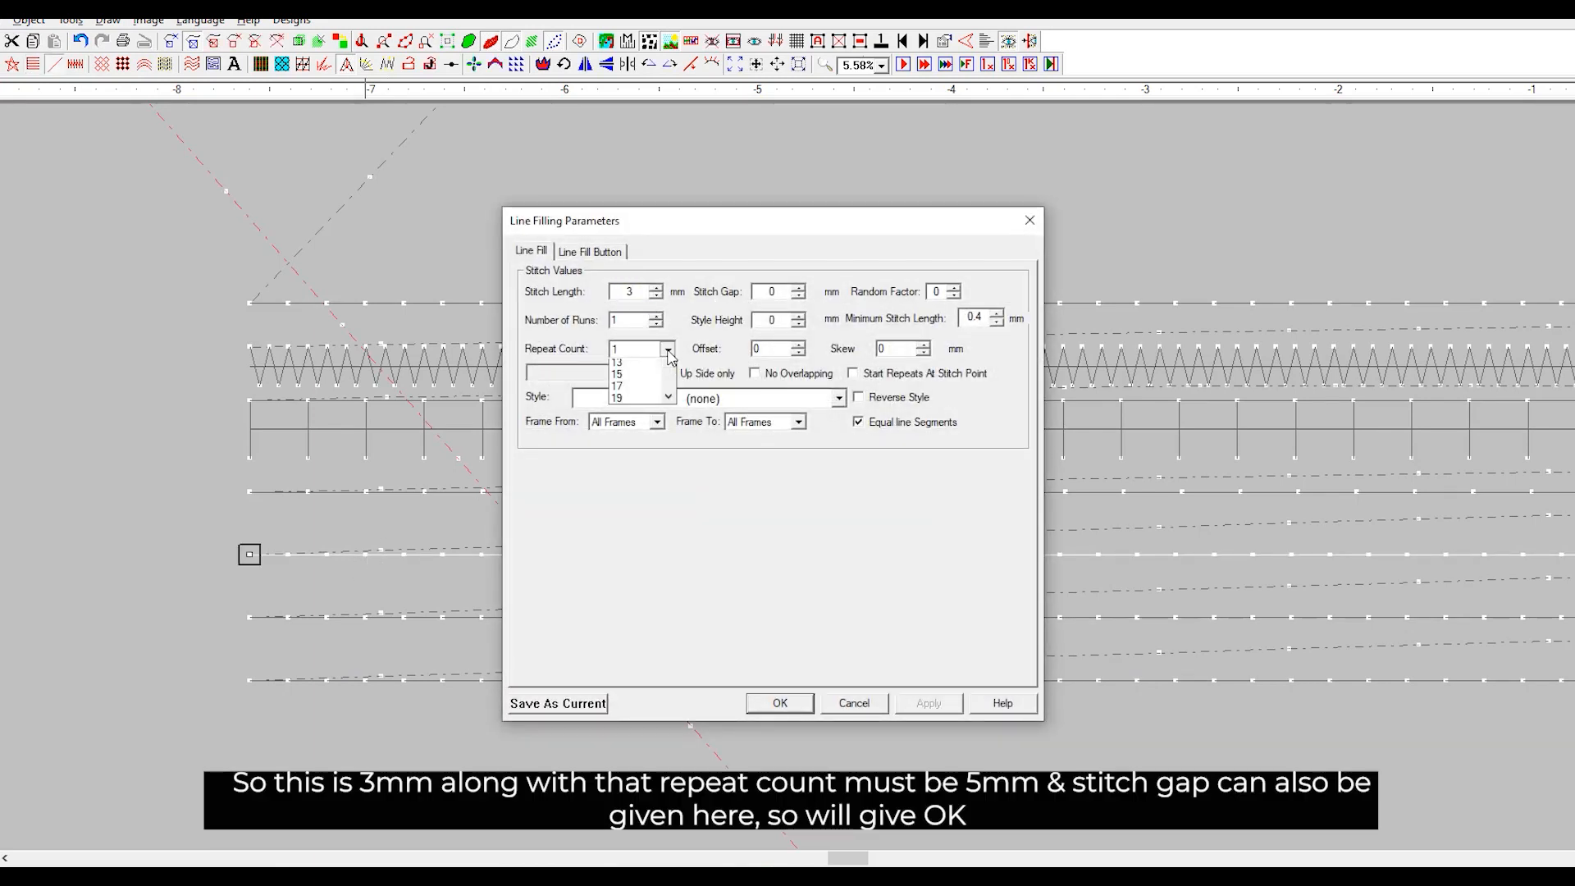
scroll(648, 393, up, 2)
click(636, 387)
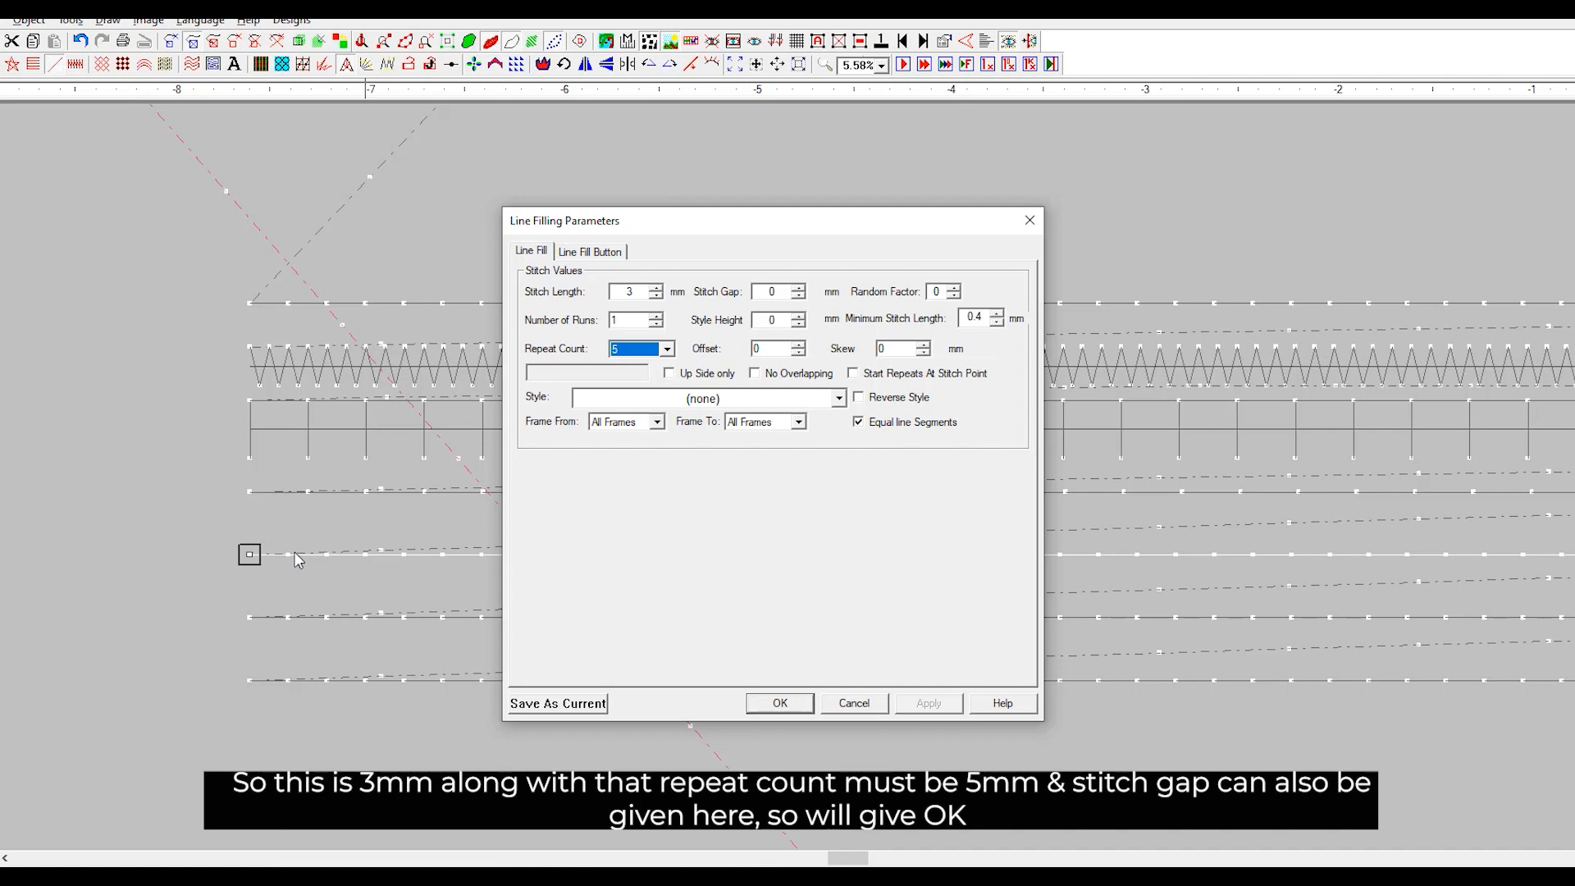
click(798, 297)
click(799, 297)
click(779, 706)
click(470, 42)
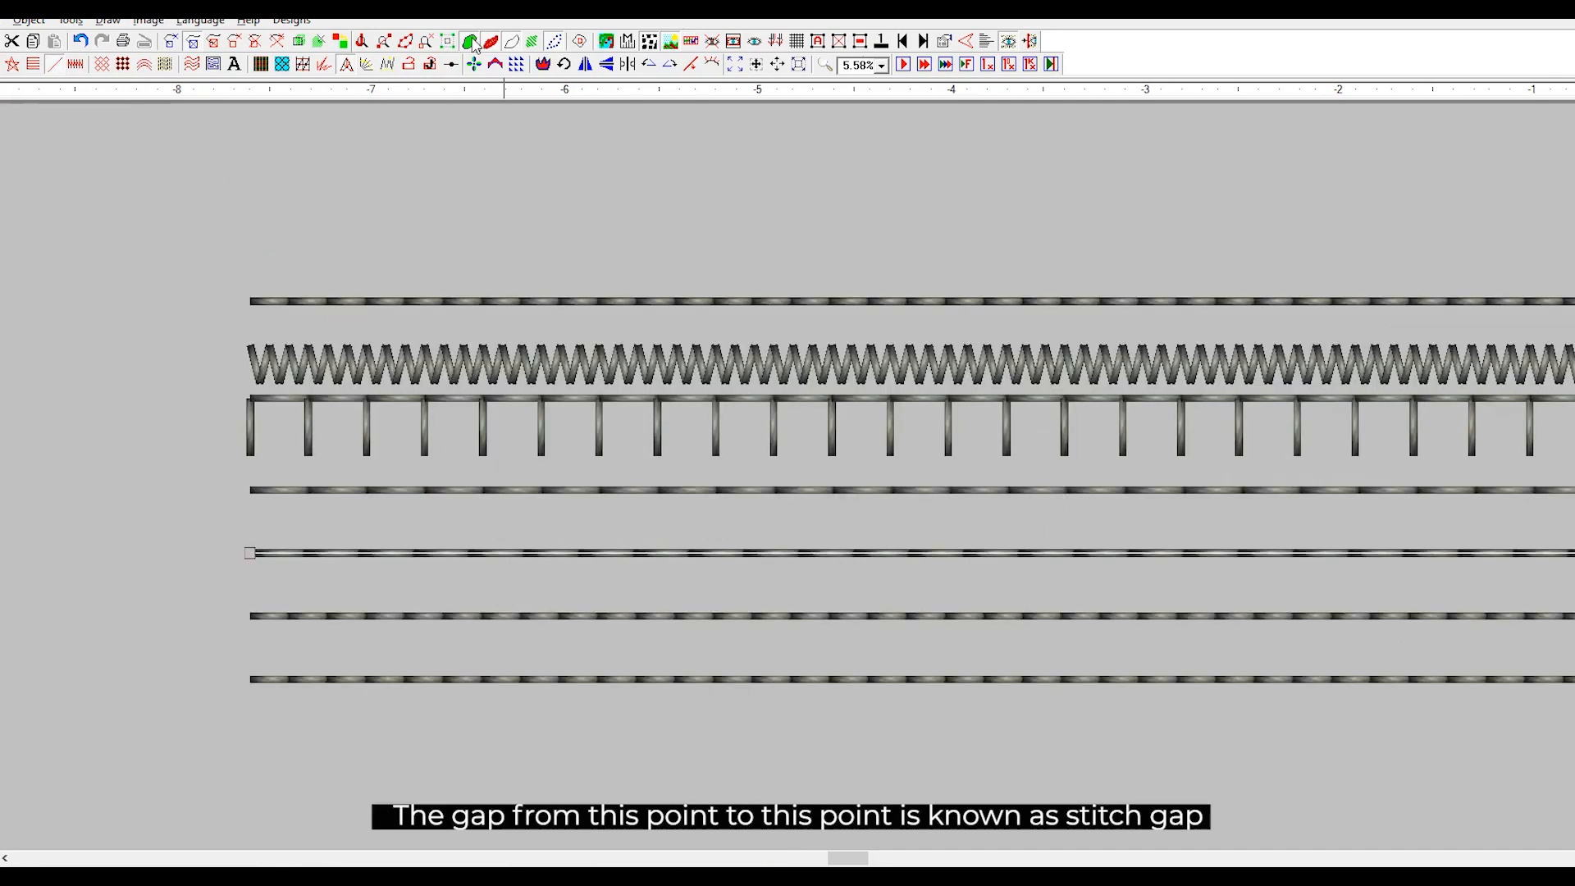
click(471, 42)
Try a stitch gap of -0.6 mm on the fifth line and compare its realistic and needle-point views.
drag(237, 589, 347, 549)
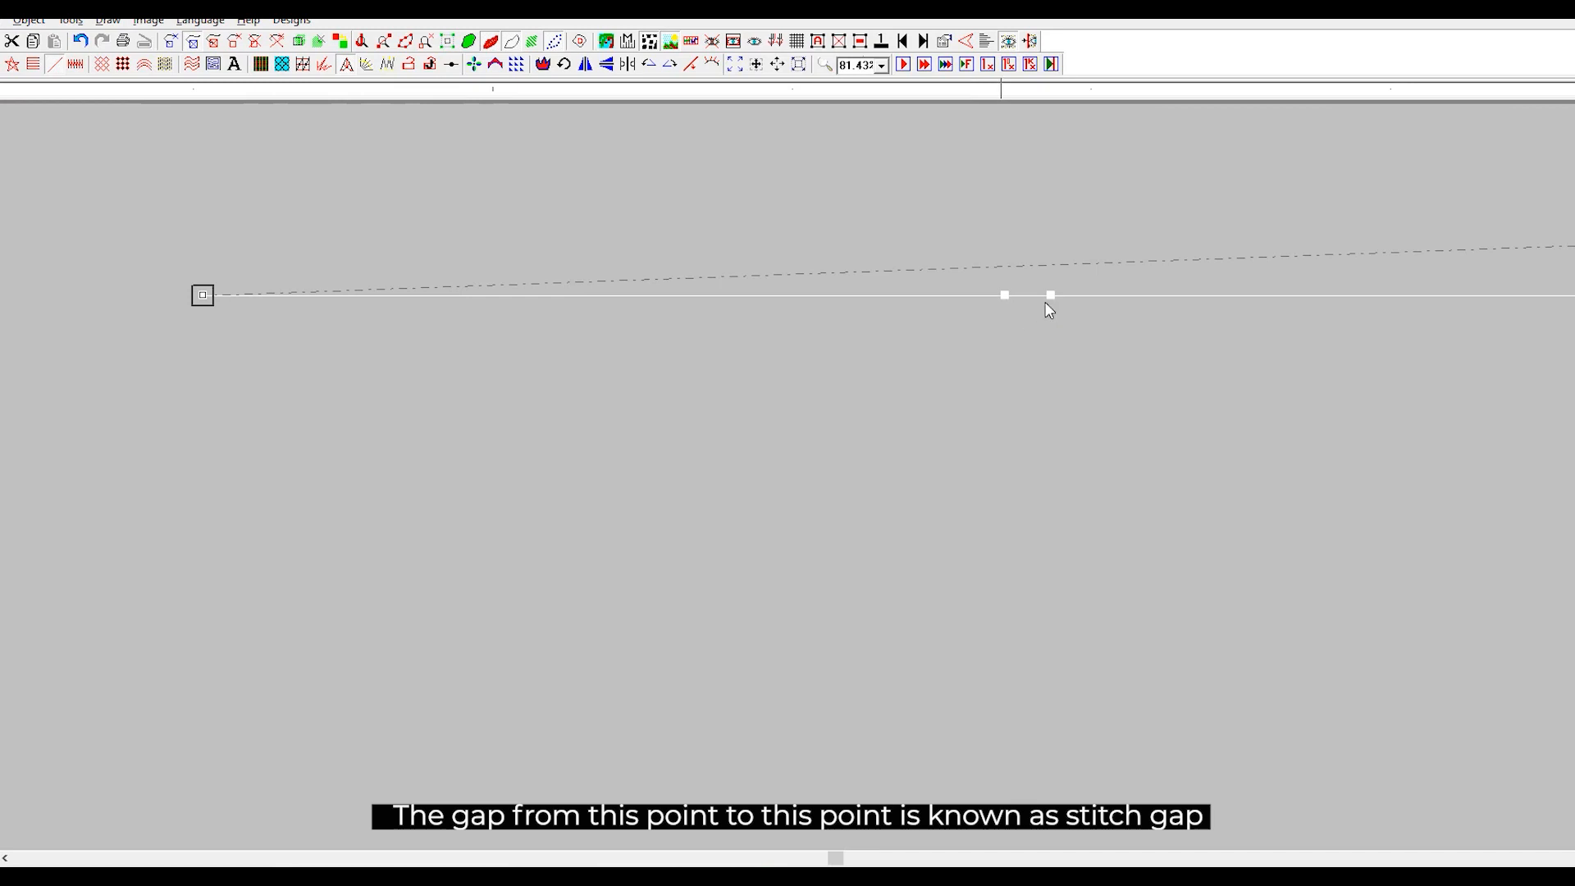
double_click(869, 296)
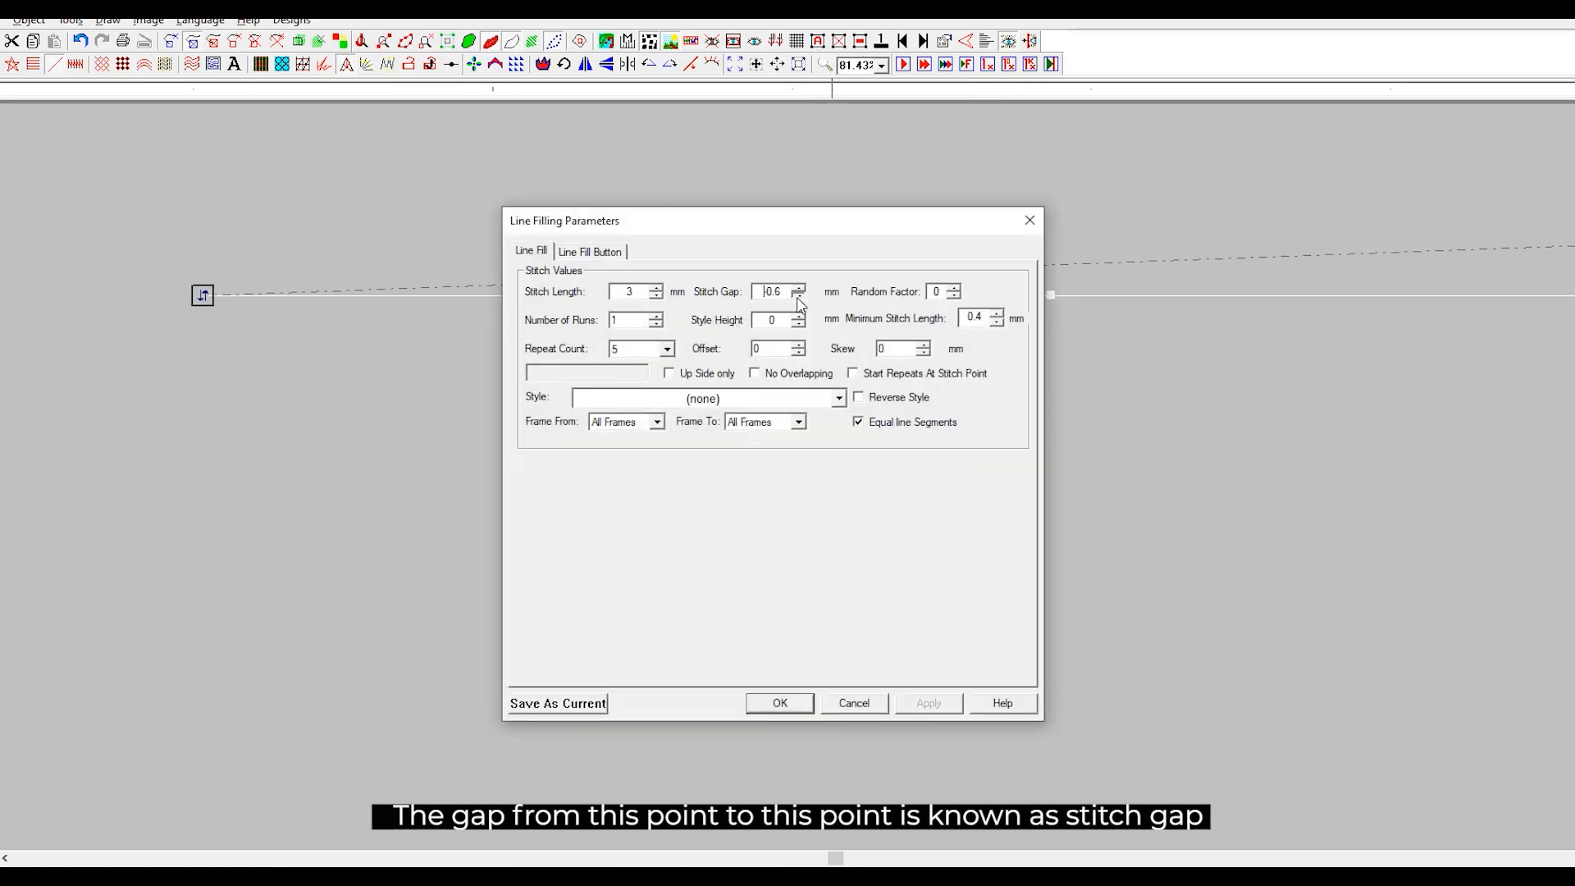
click(780, 703)
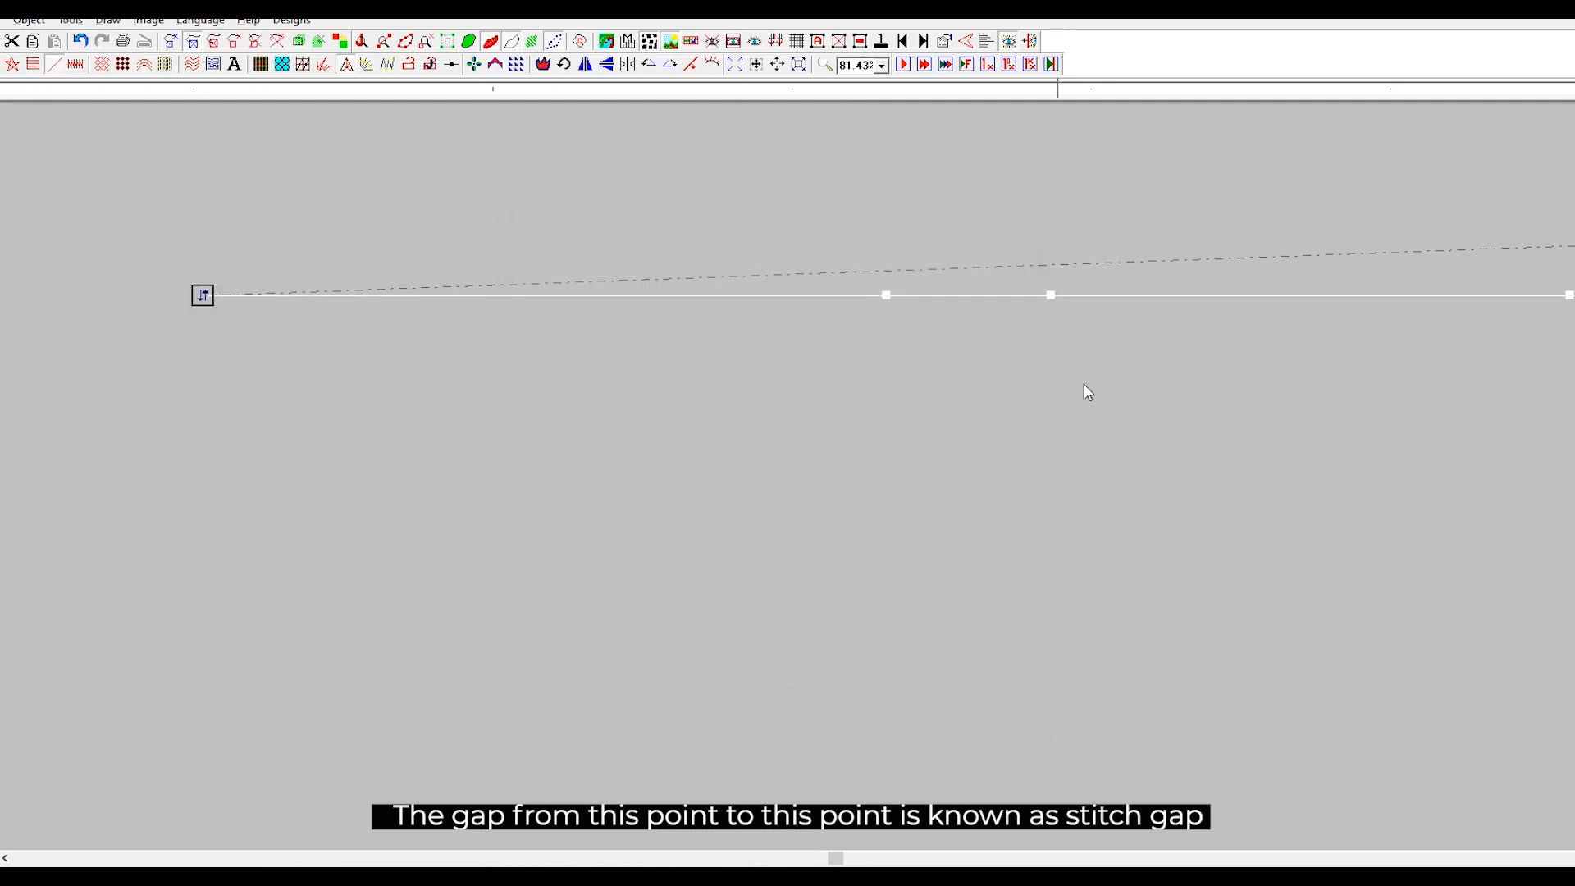
click(469, 41)
scroll(1041, 343, down, 6)
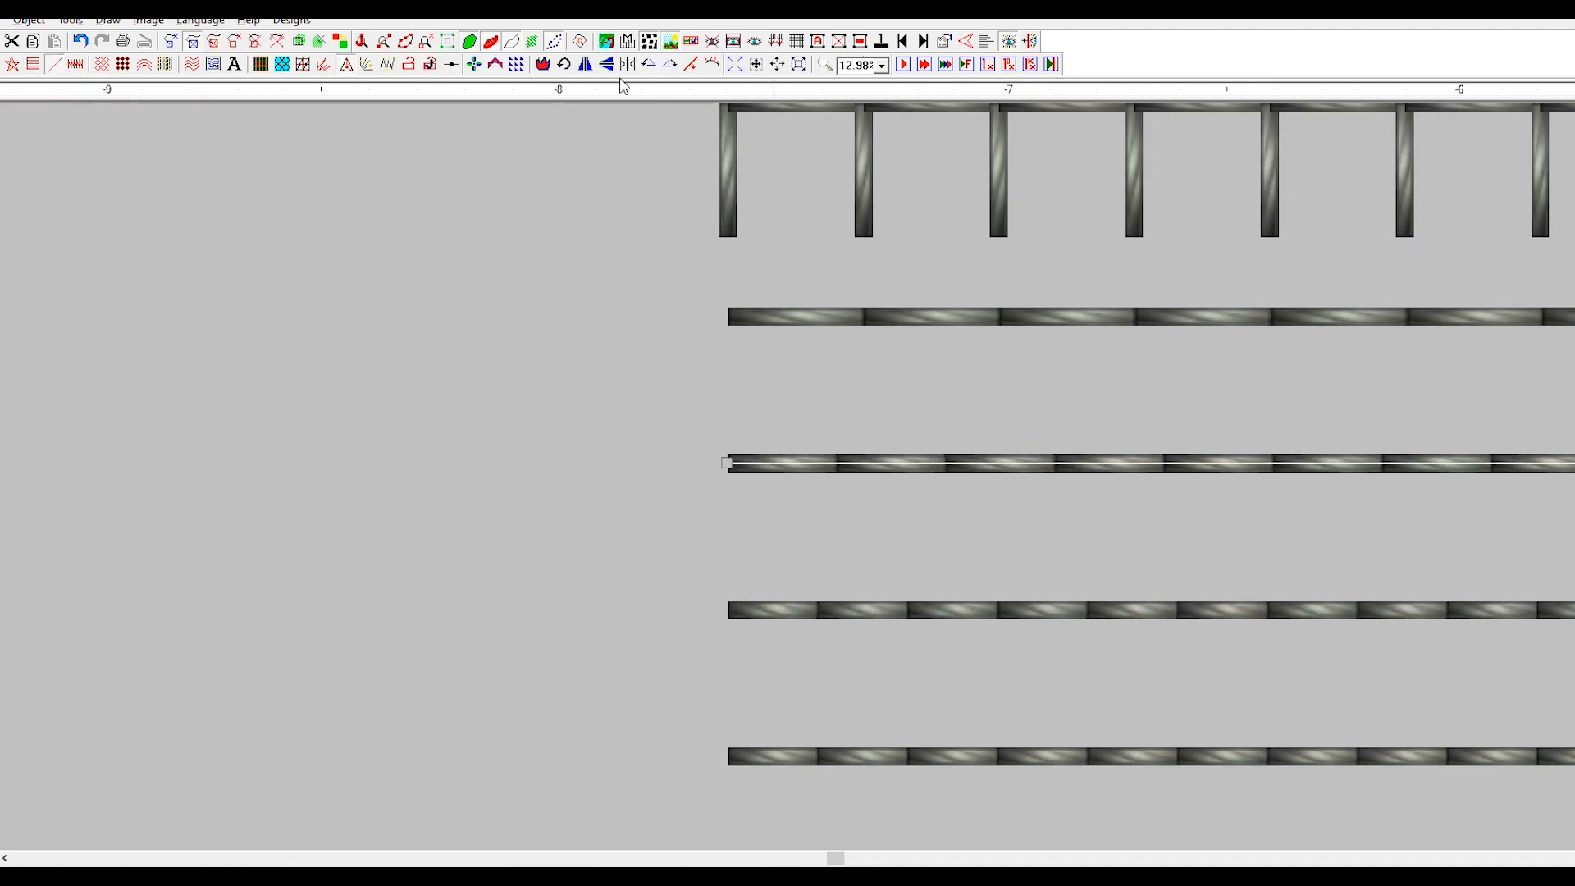
click(469, 41)
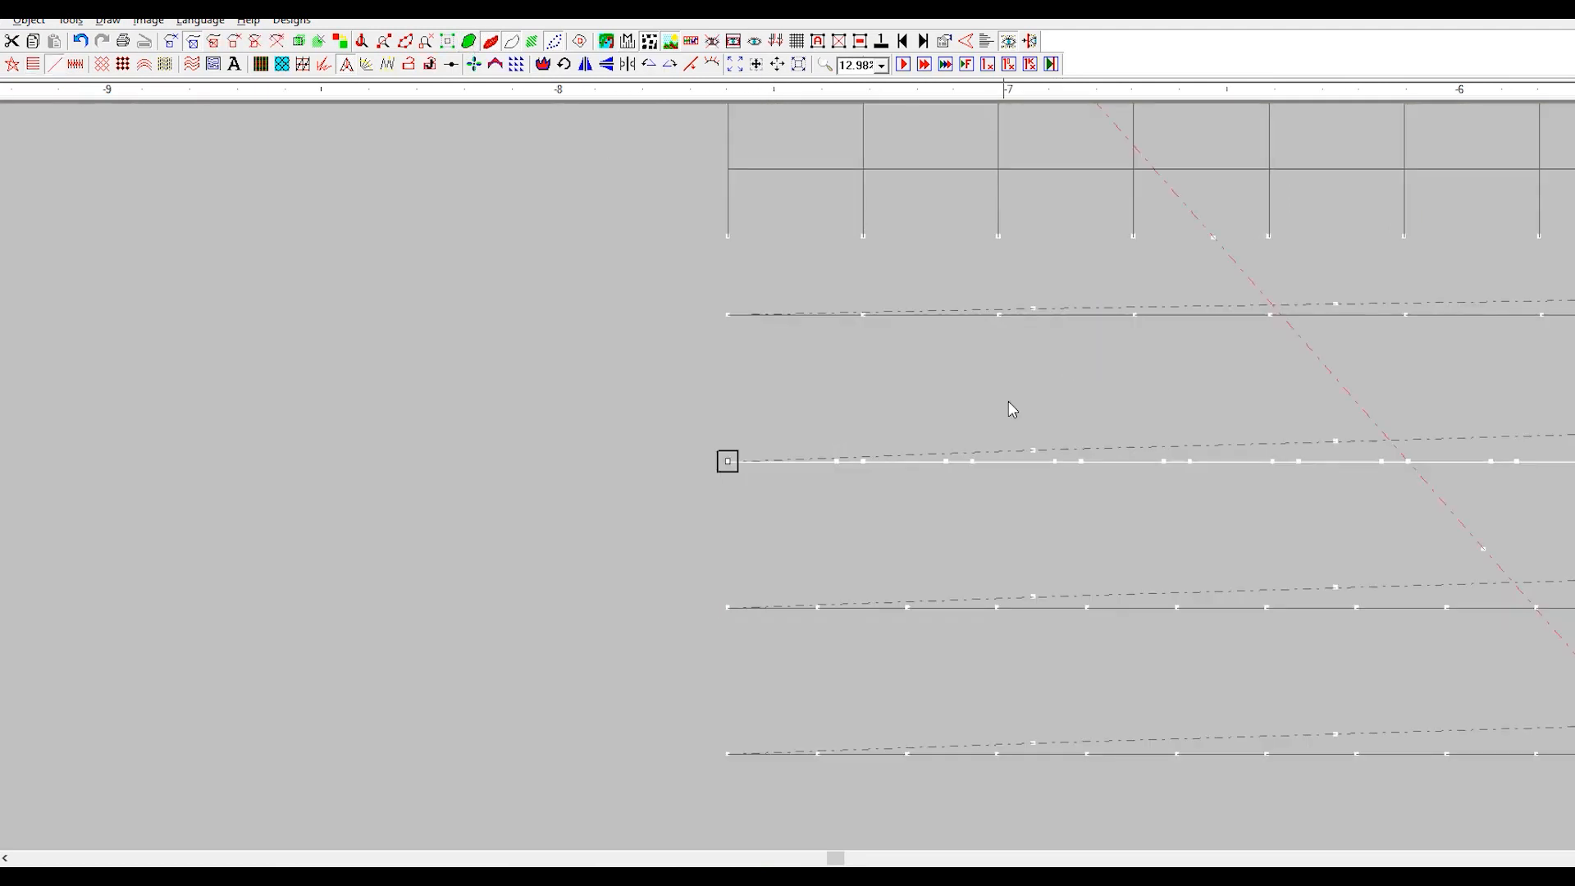
Try a stitch gap of 0.1 mm on the fifth line.
double_click(842, 466)
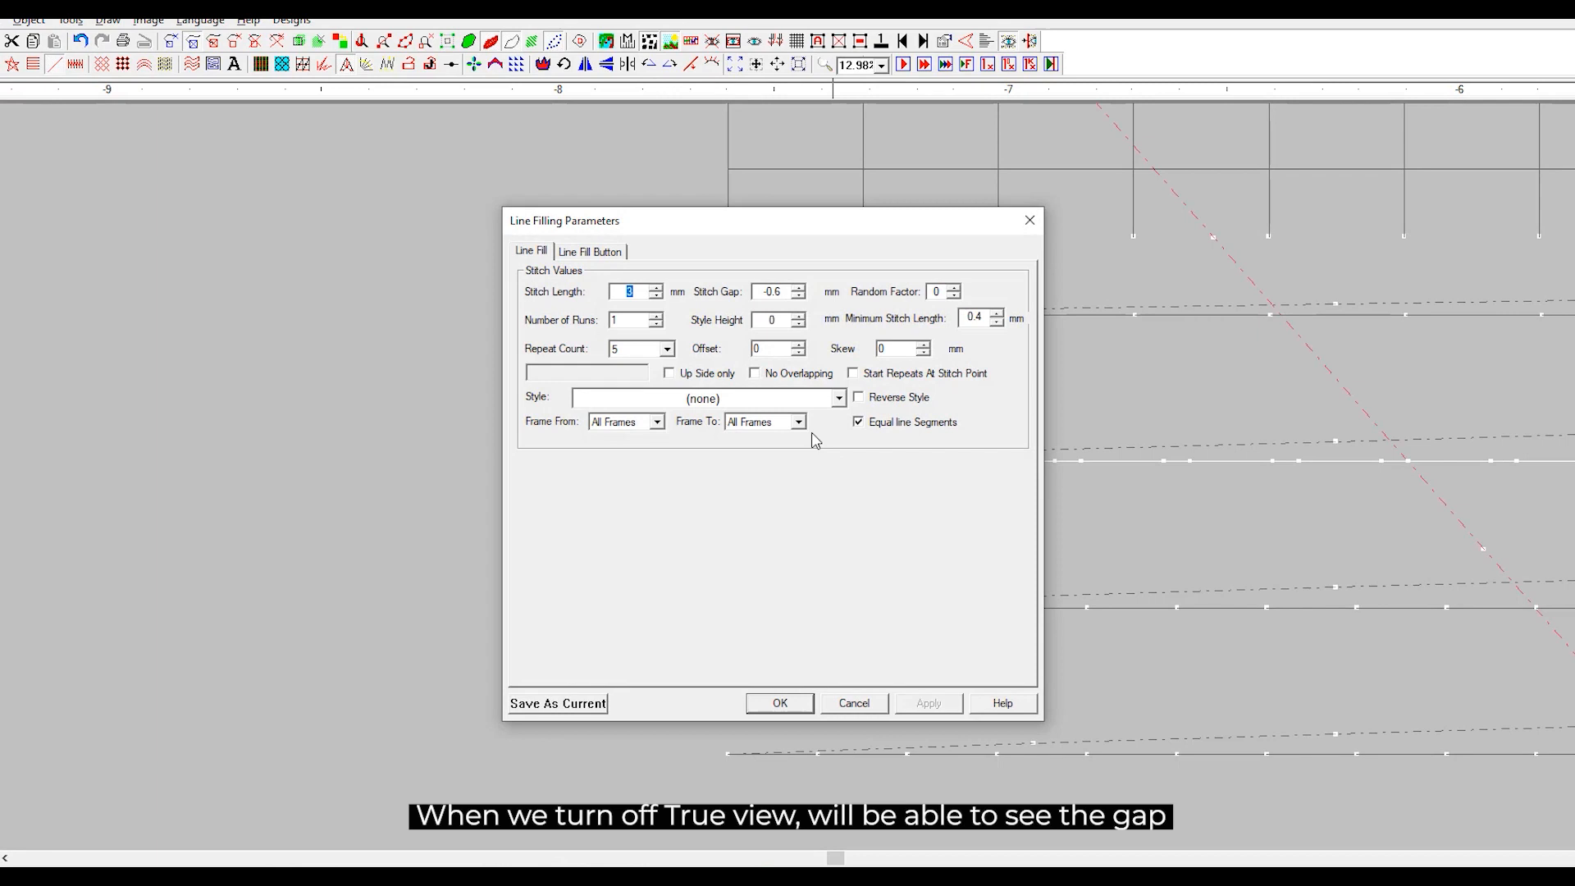
click(798, 288)
click(798, 288)
click(798, 288)
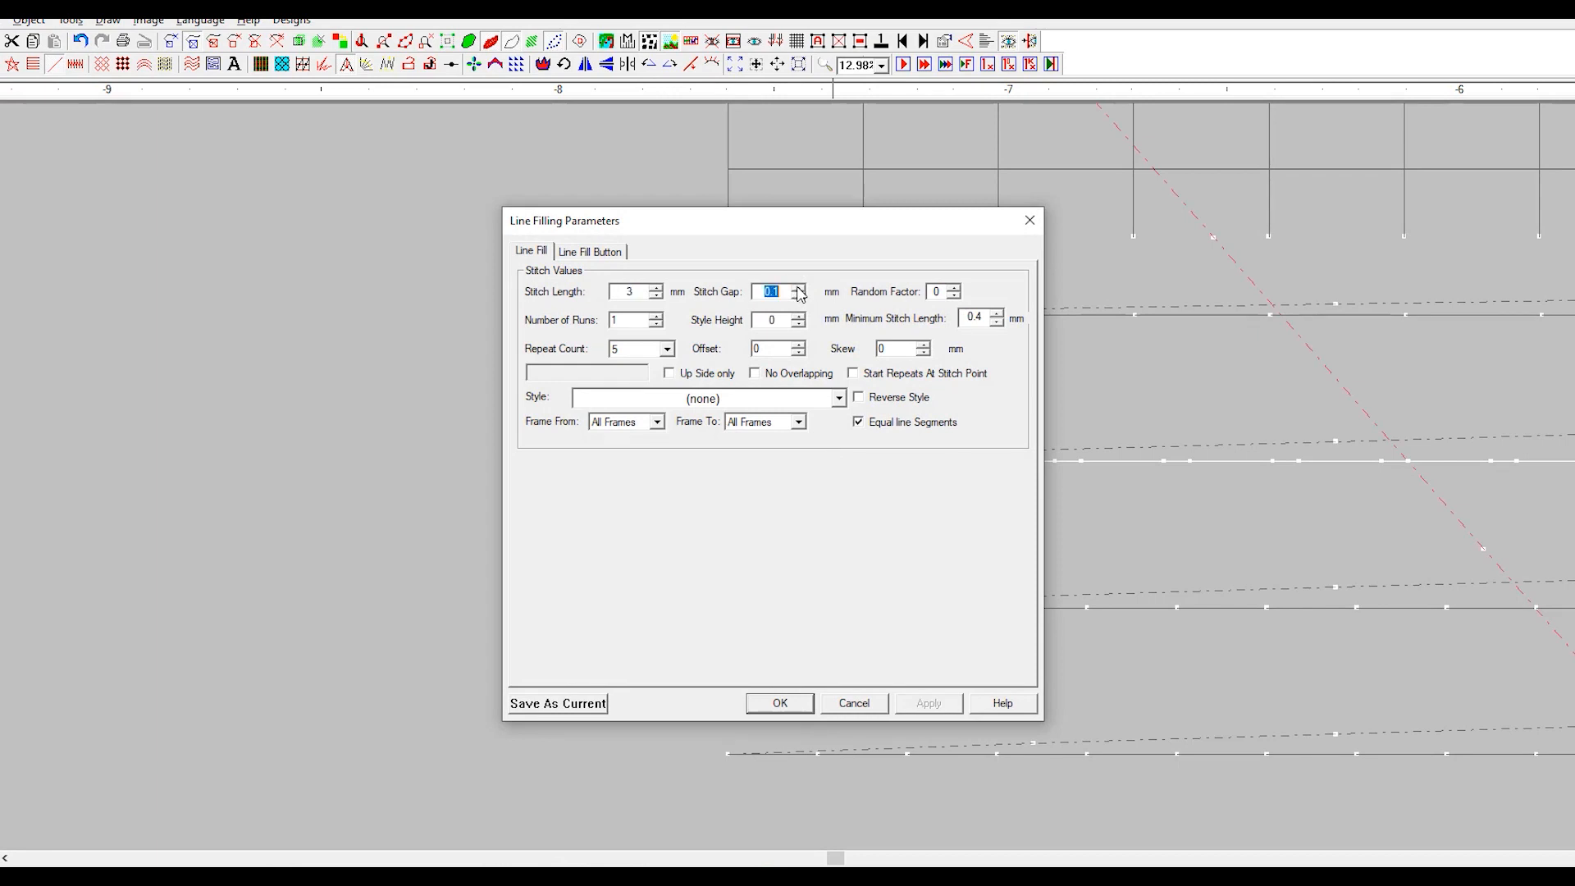
click(784, 704)
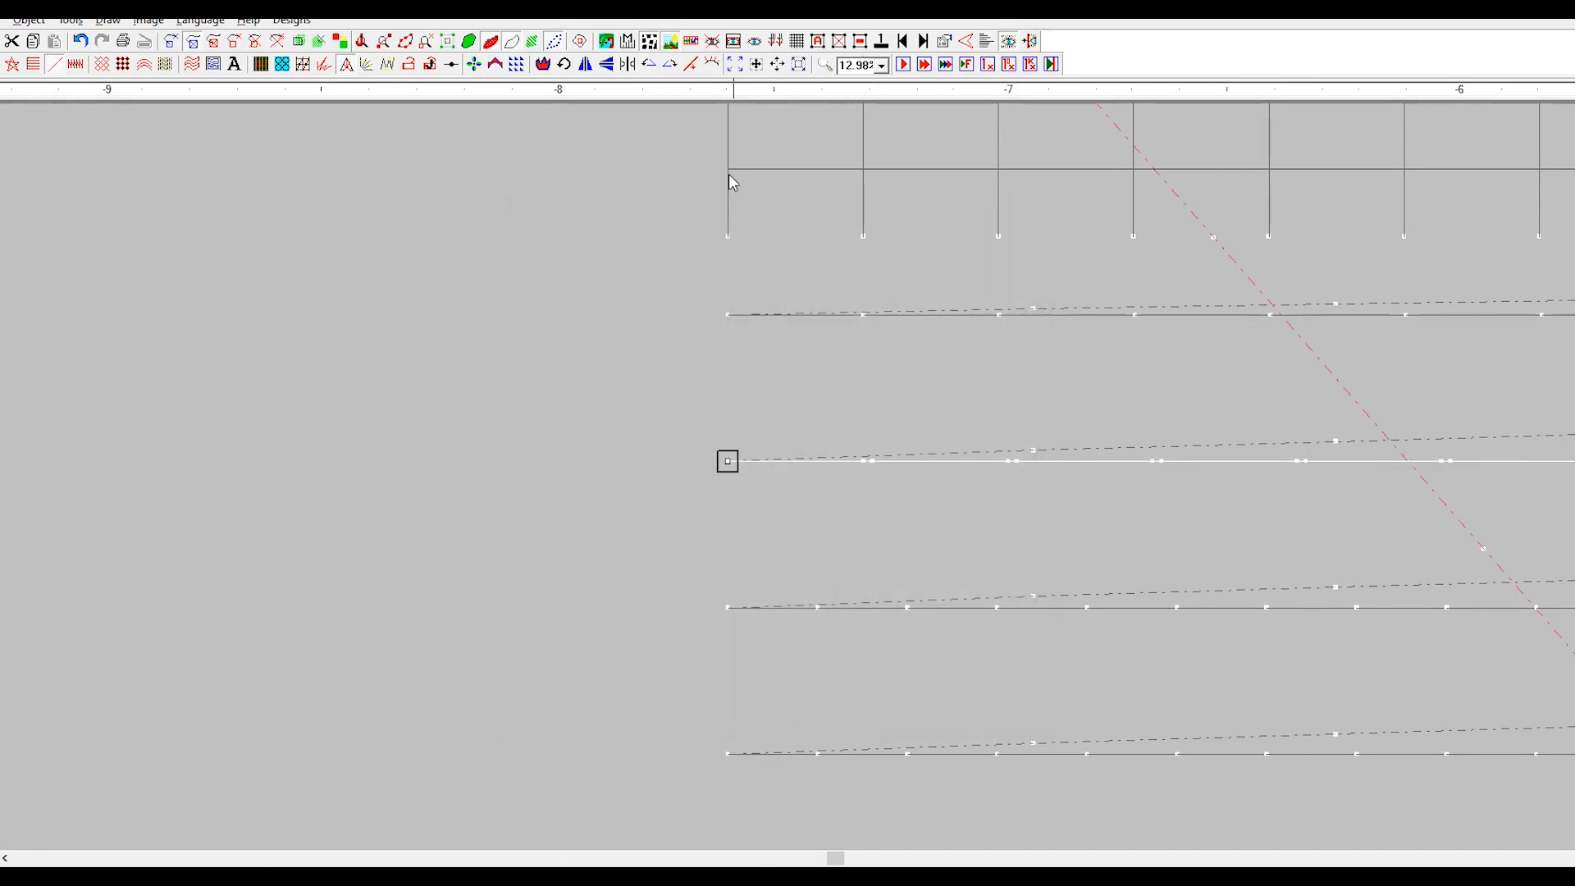
Try a stitch gap of 0.4 mm on the fifth line and show it in the realistic stitch view.
double_click(979, 437)
click(798, 288)
click(798, 288)
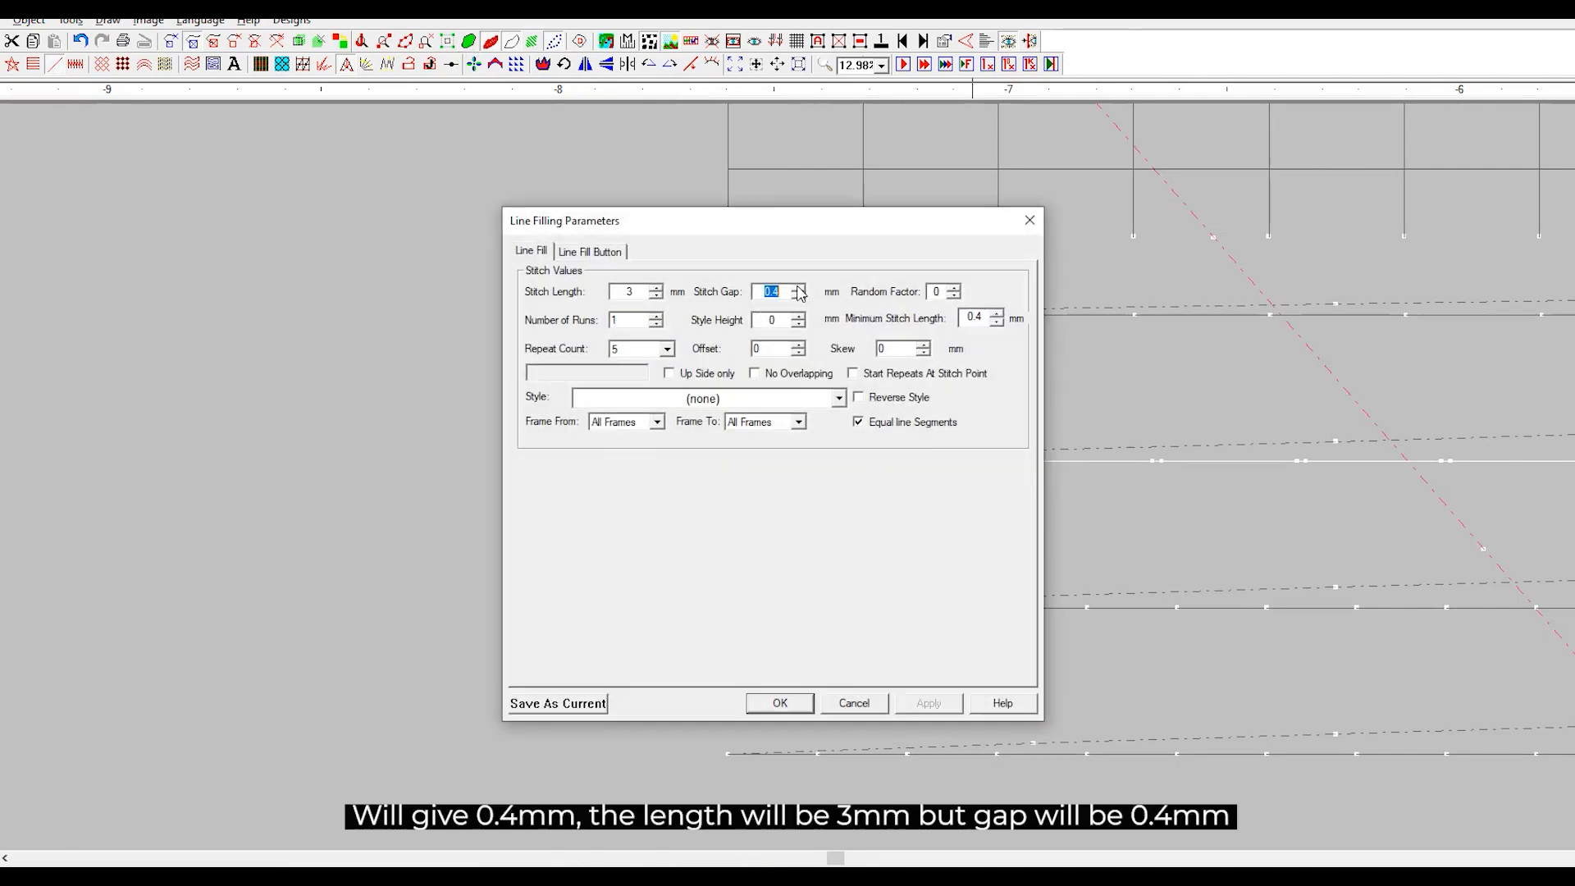
click(787, 706)
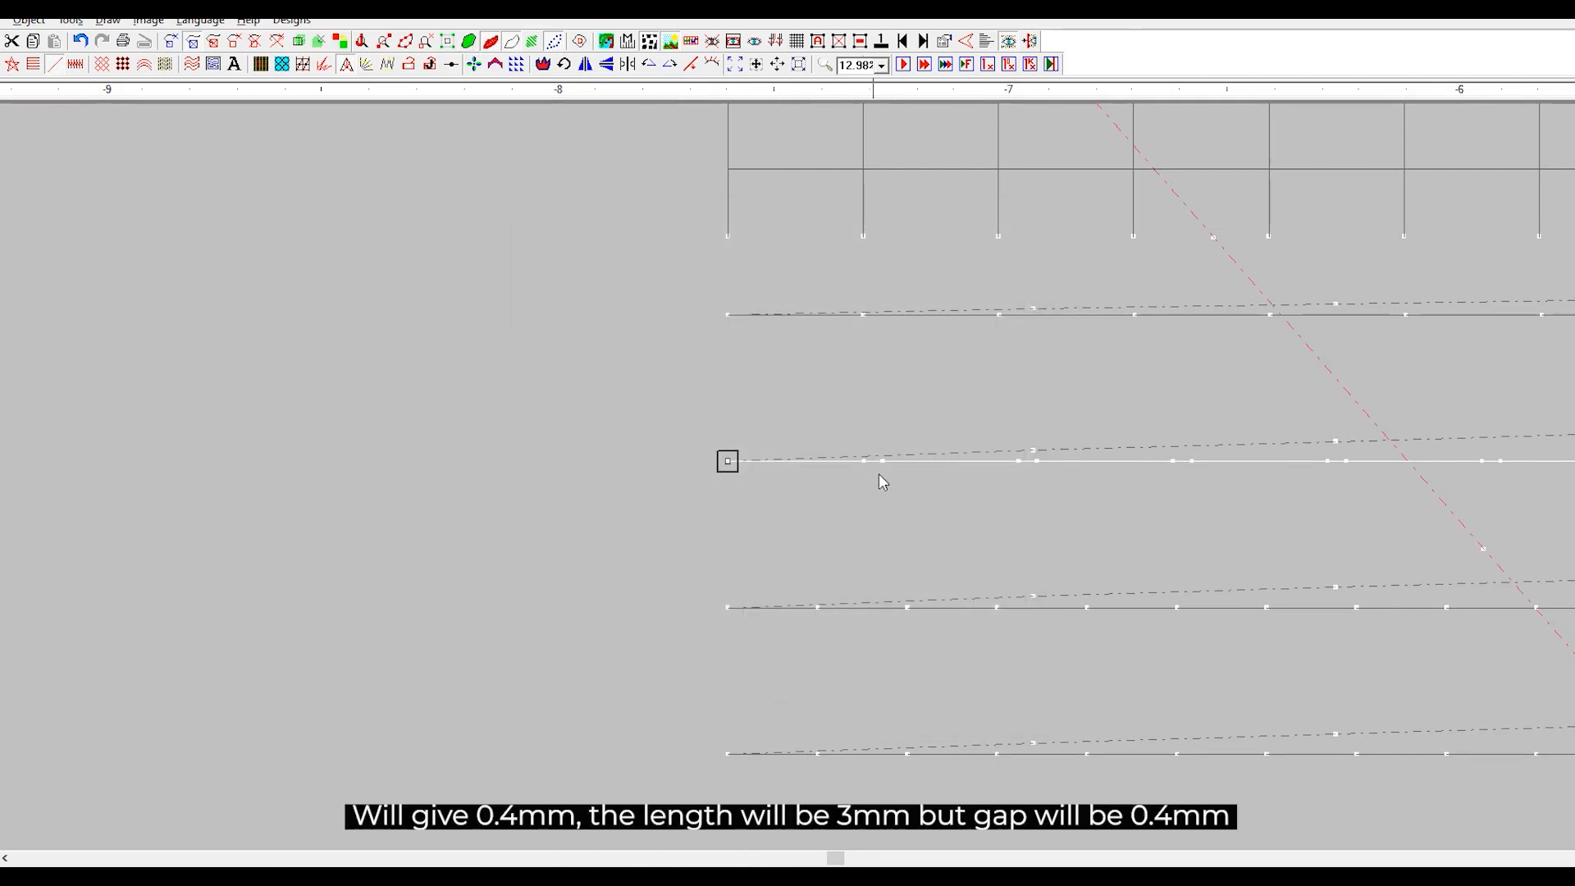
click(468, 41)
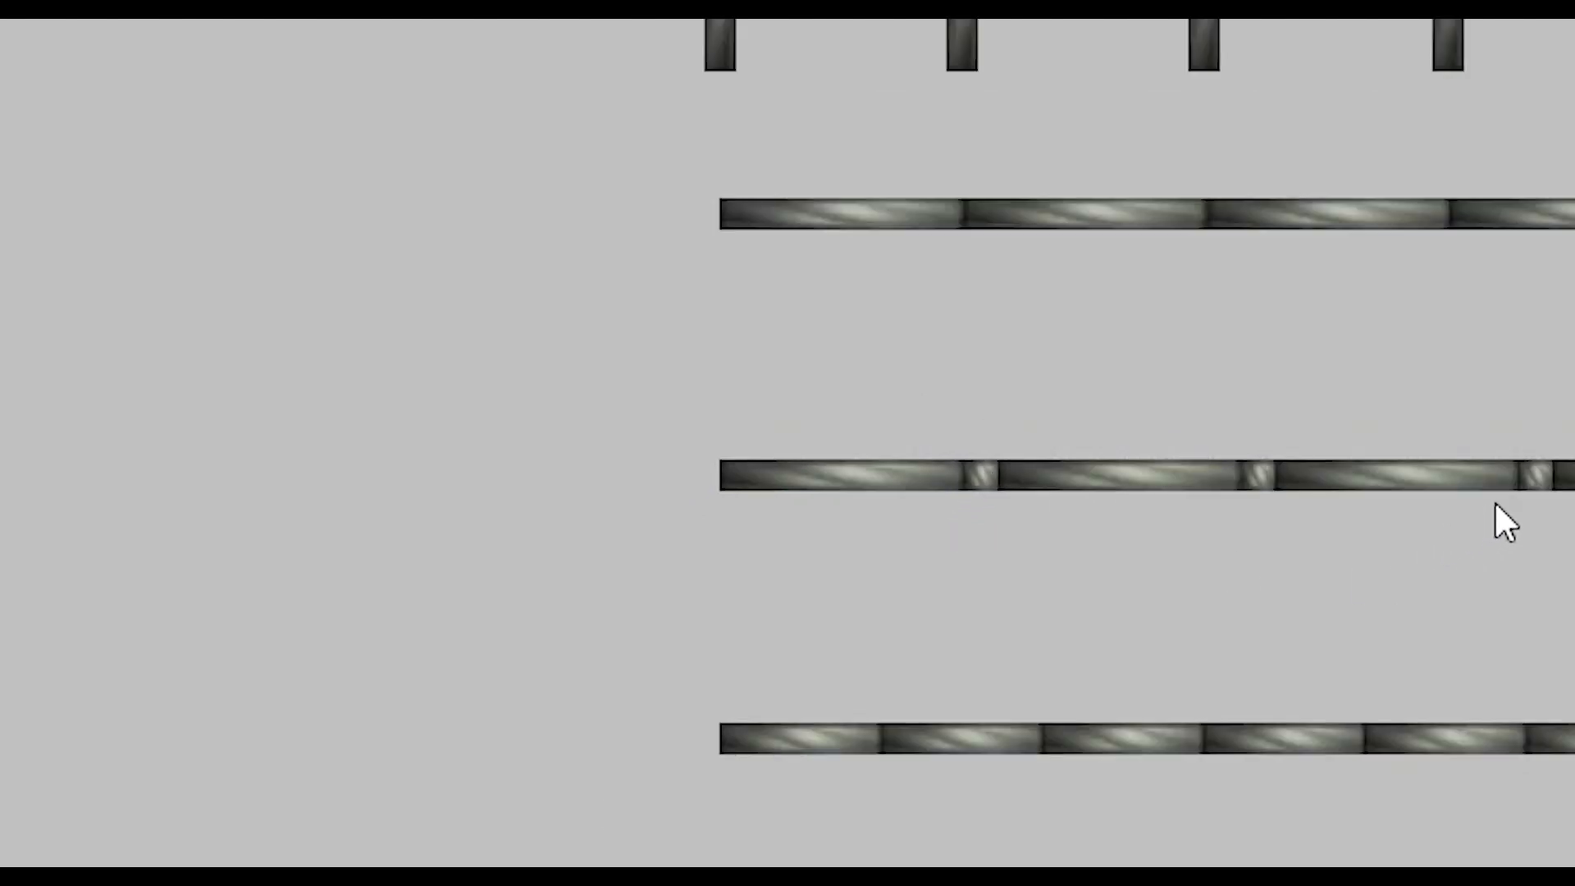
Set the fifth line's stitch gap to 0.6 mm.
double_click(942, 475)
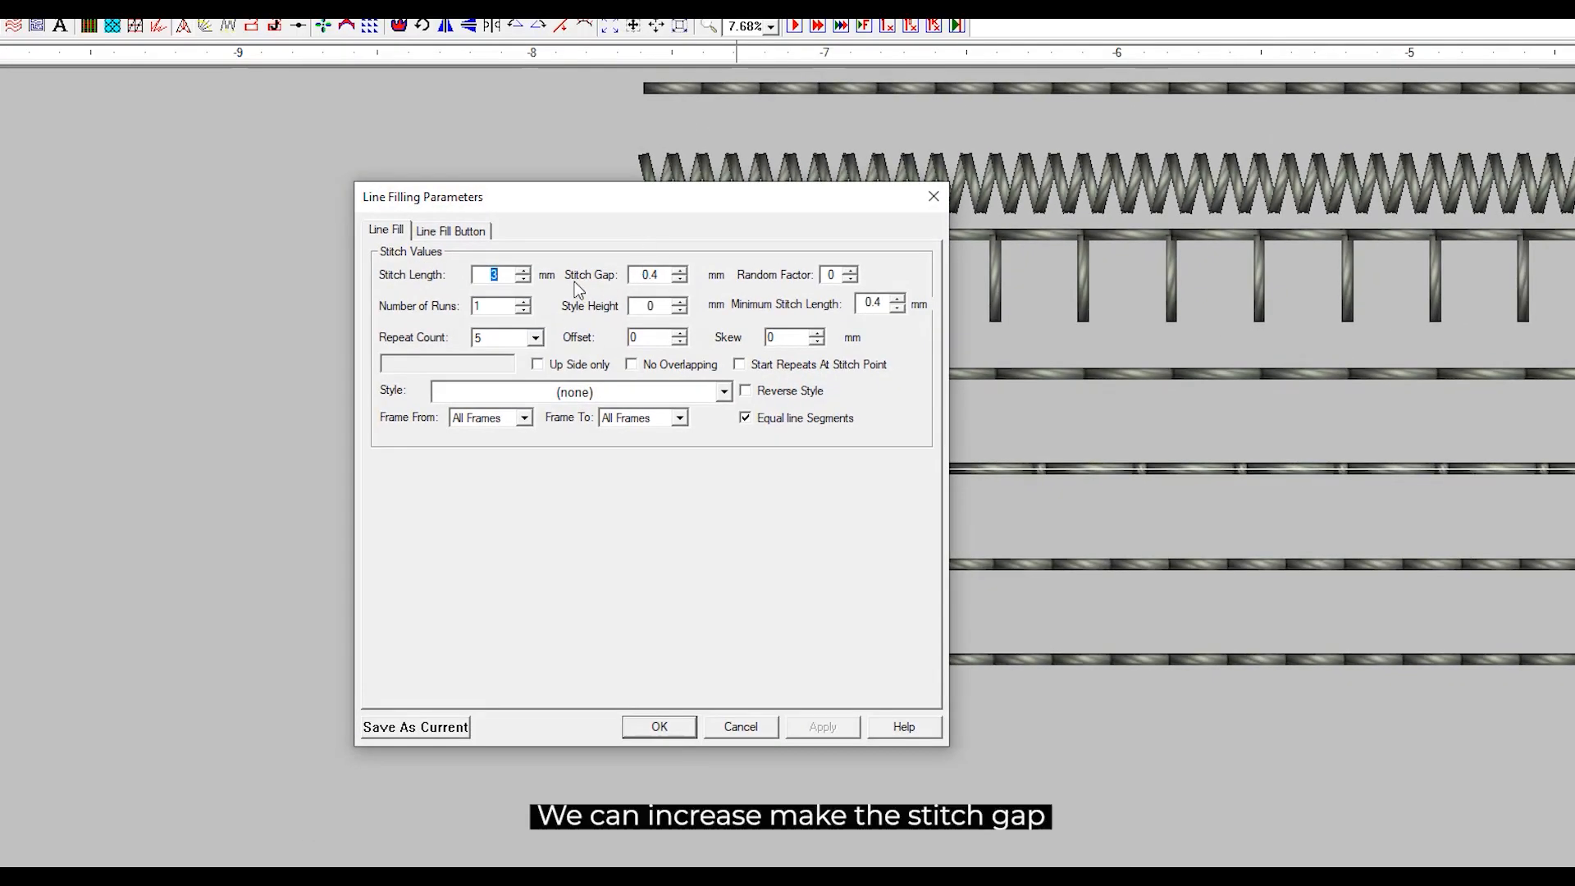
click(680, 271)
click(658, 726)
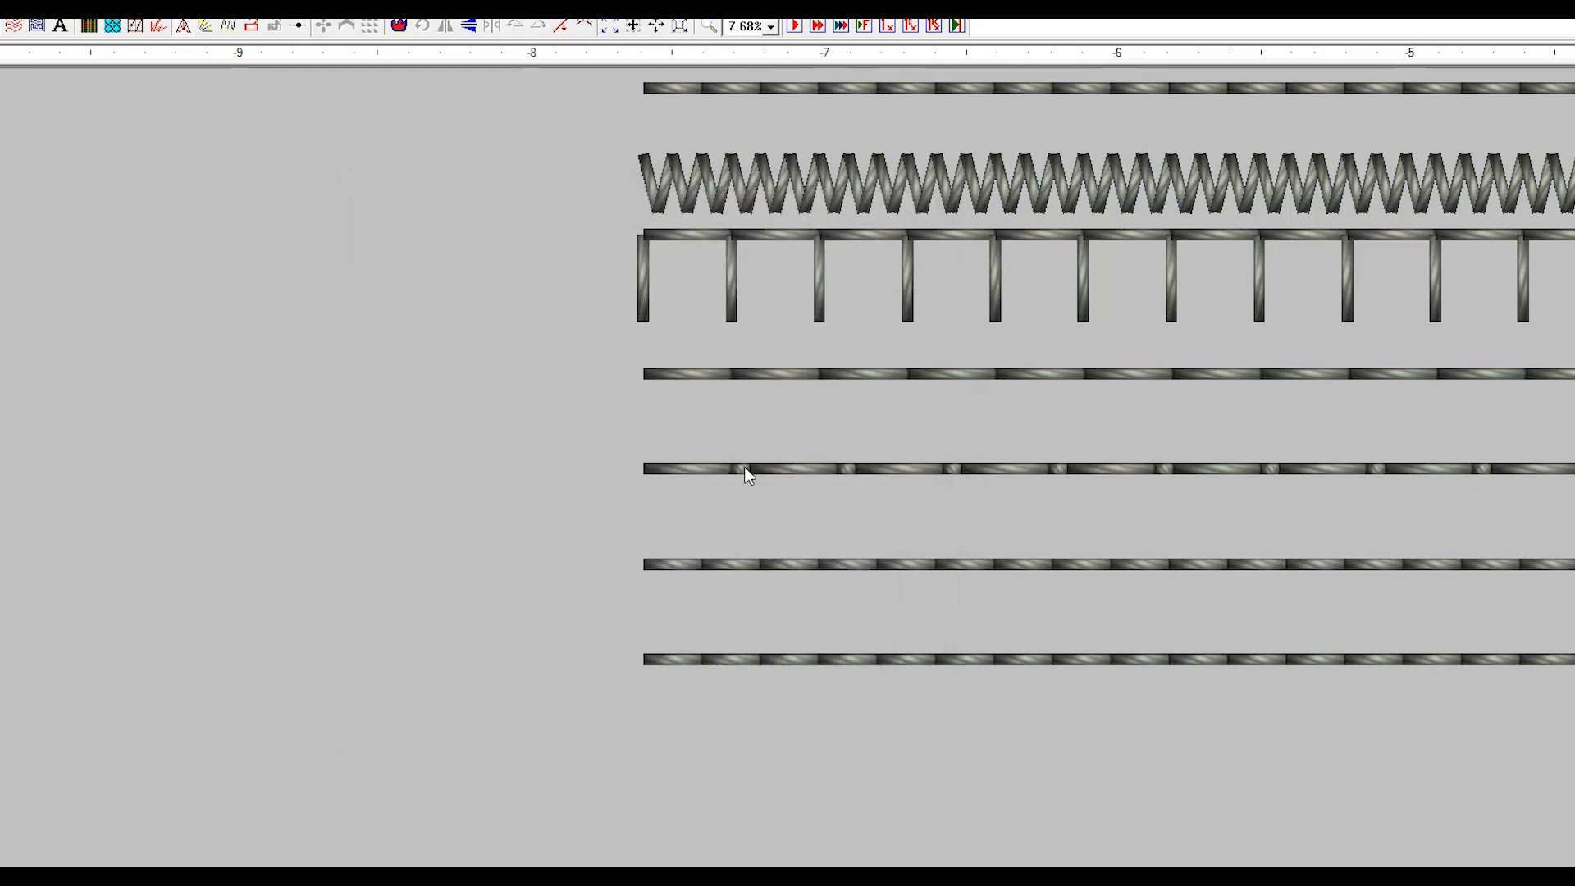
Check the fifth line's filling parameters without changing them, leaving no line selected.
double_click(701, 469)
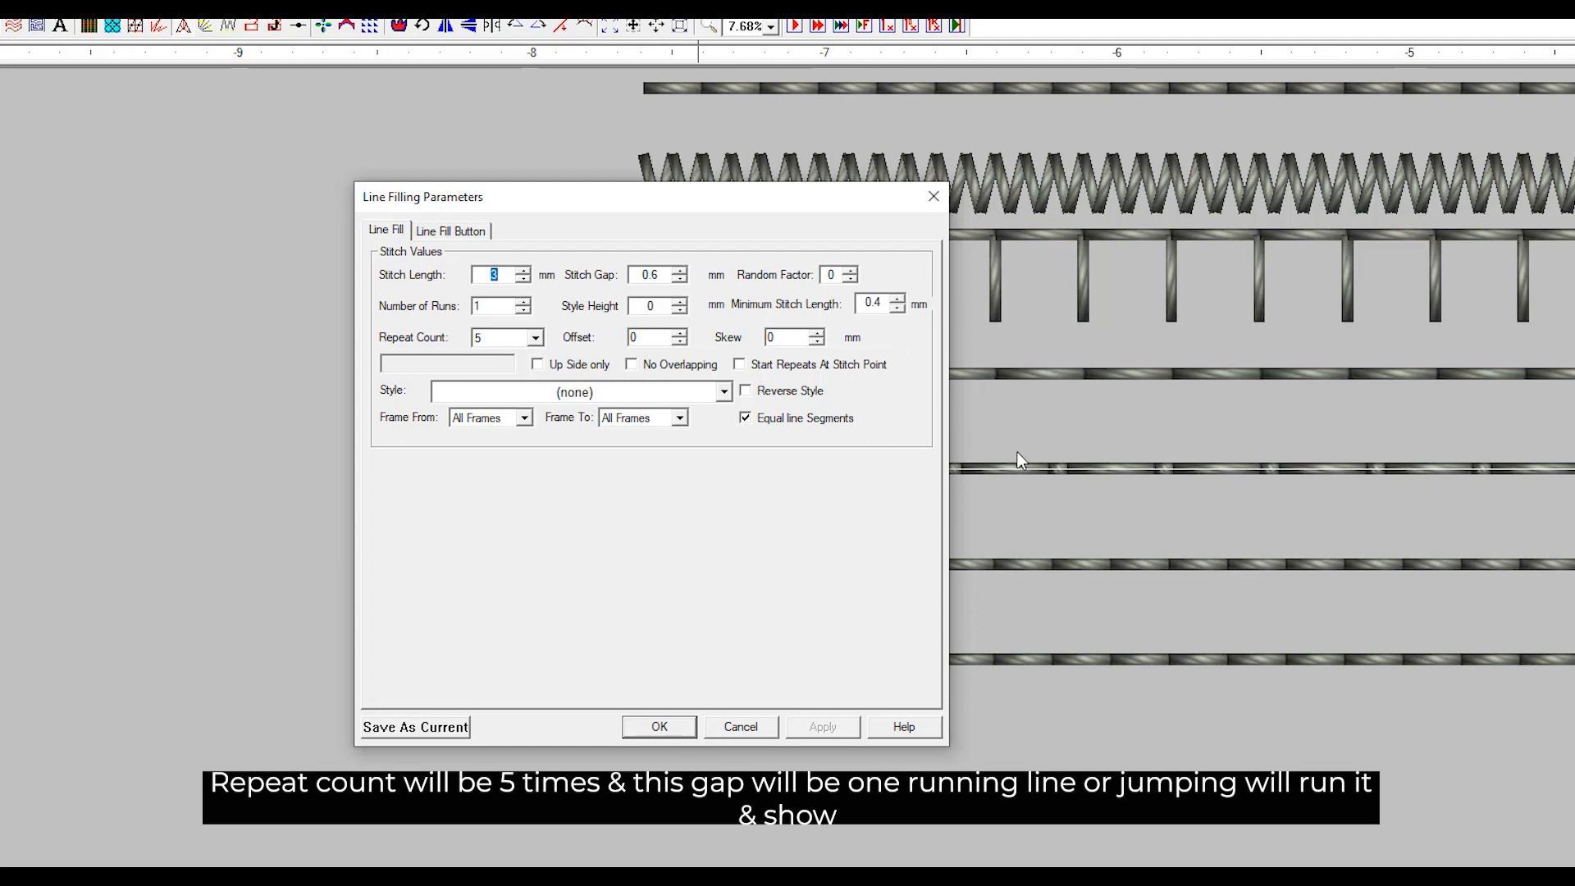
click(936, 199)
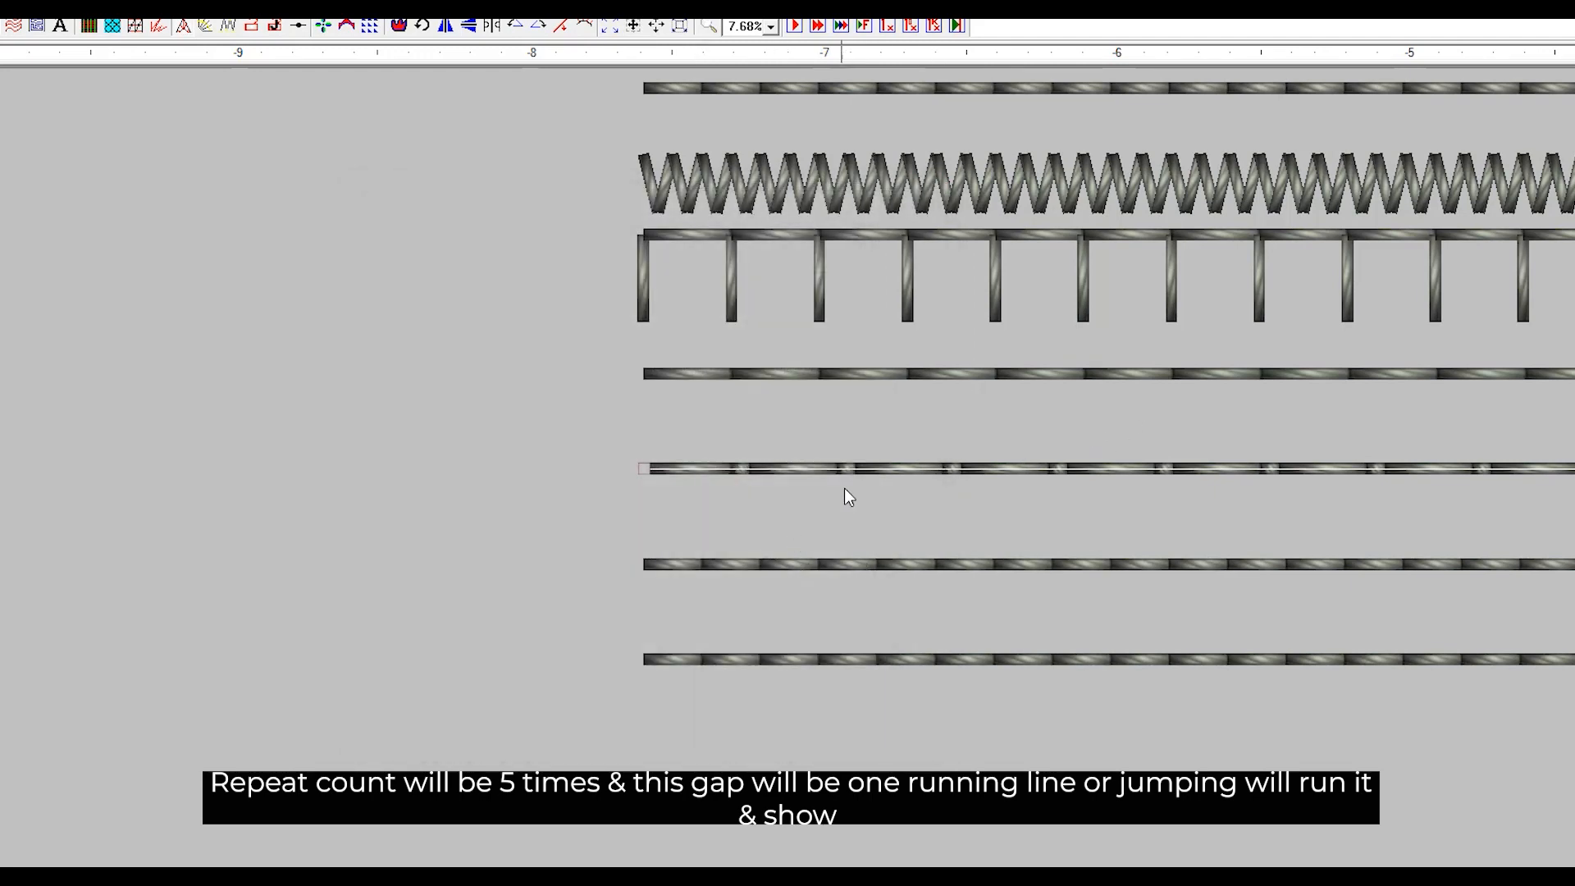
click(601, 510)
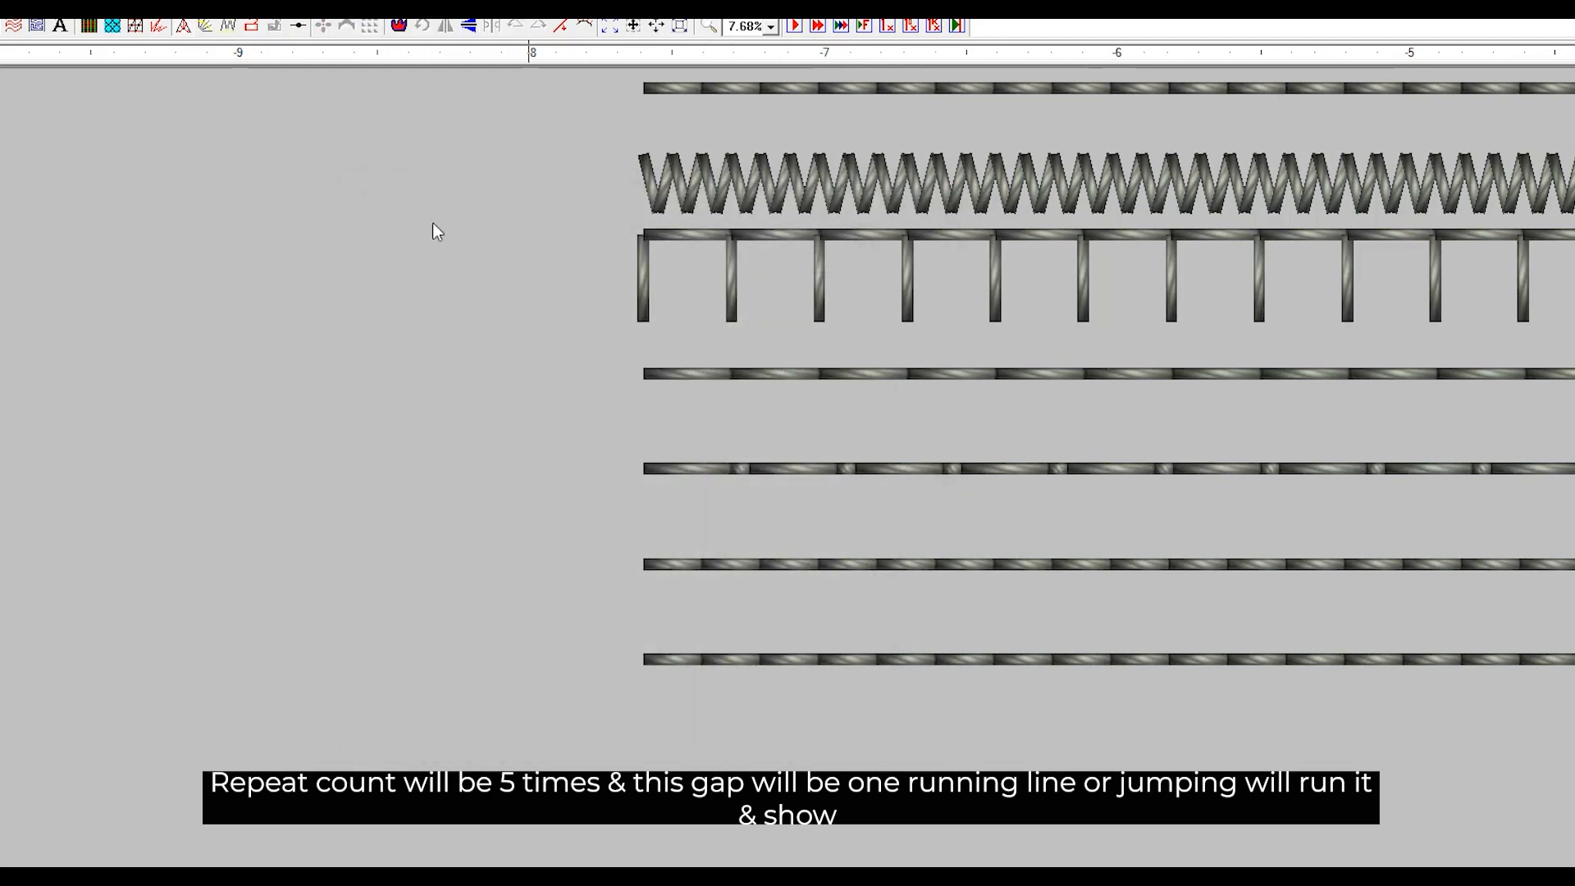
Turn off the realistic view and step through the fifth line's stitches to examine the repeated runs and the gaps between them.
key(t)
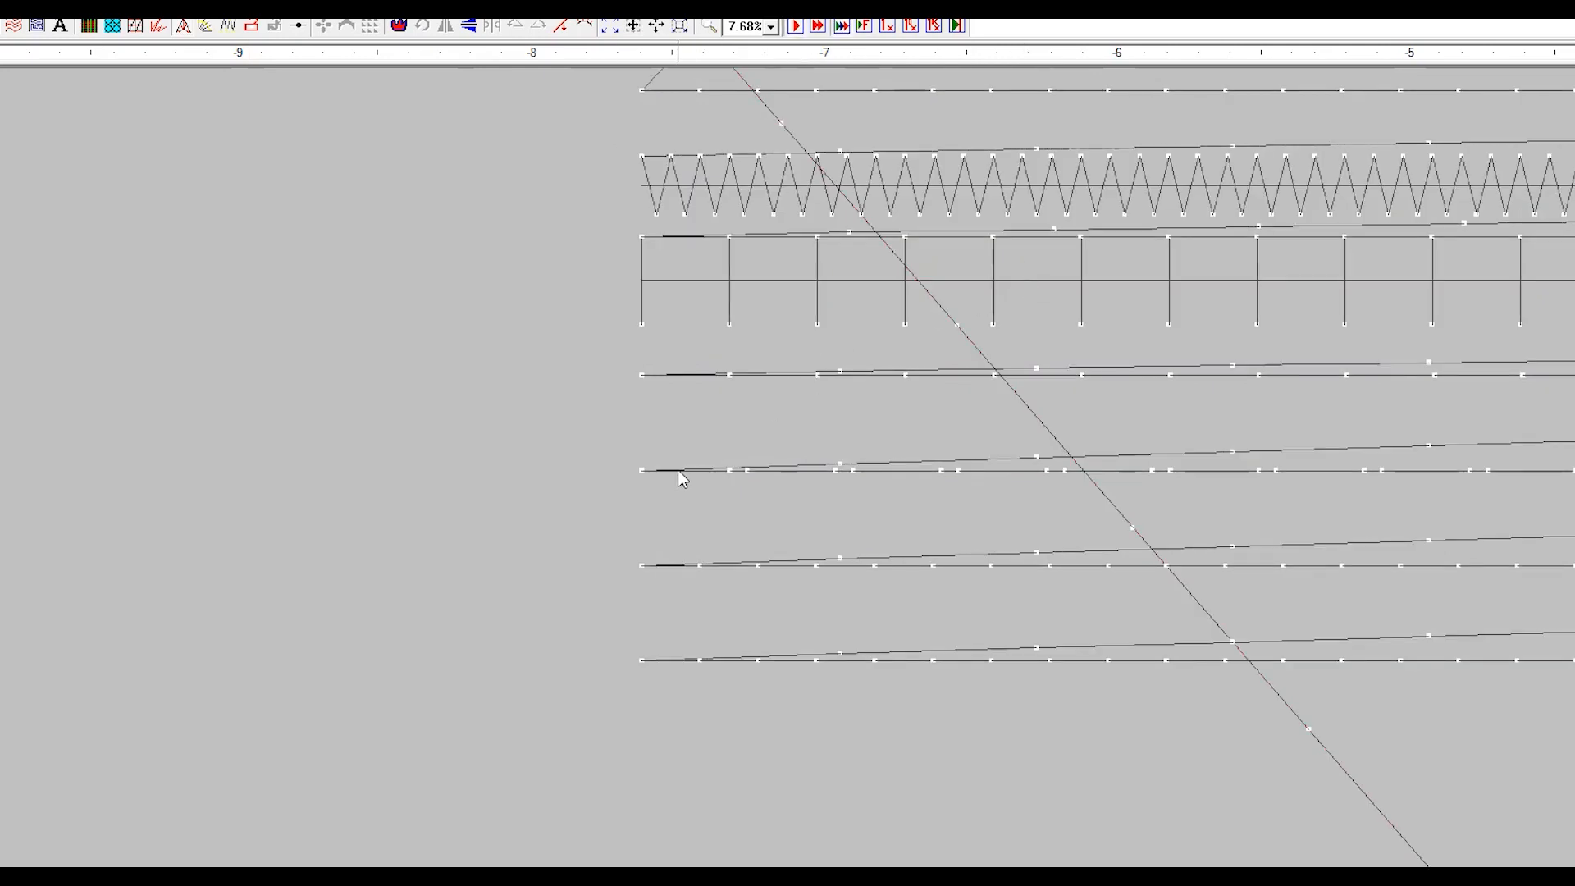
click(860, 470)
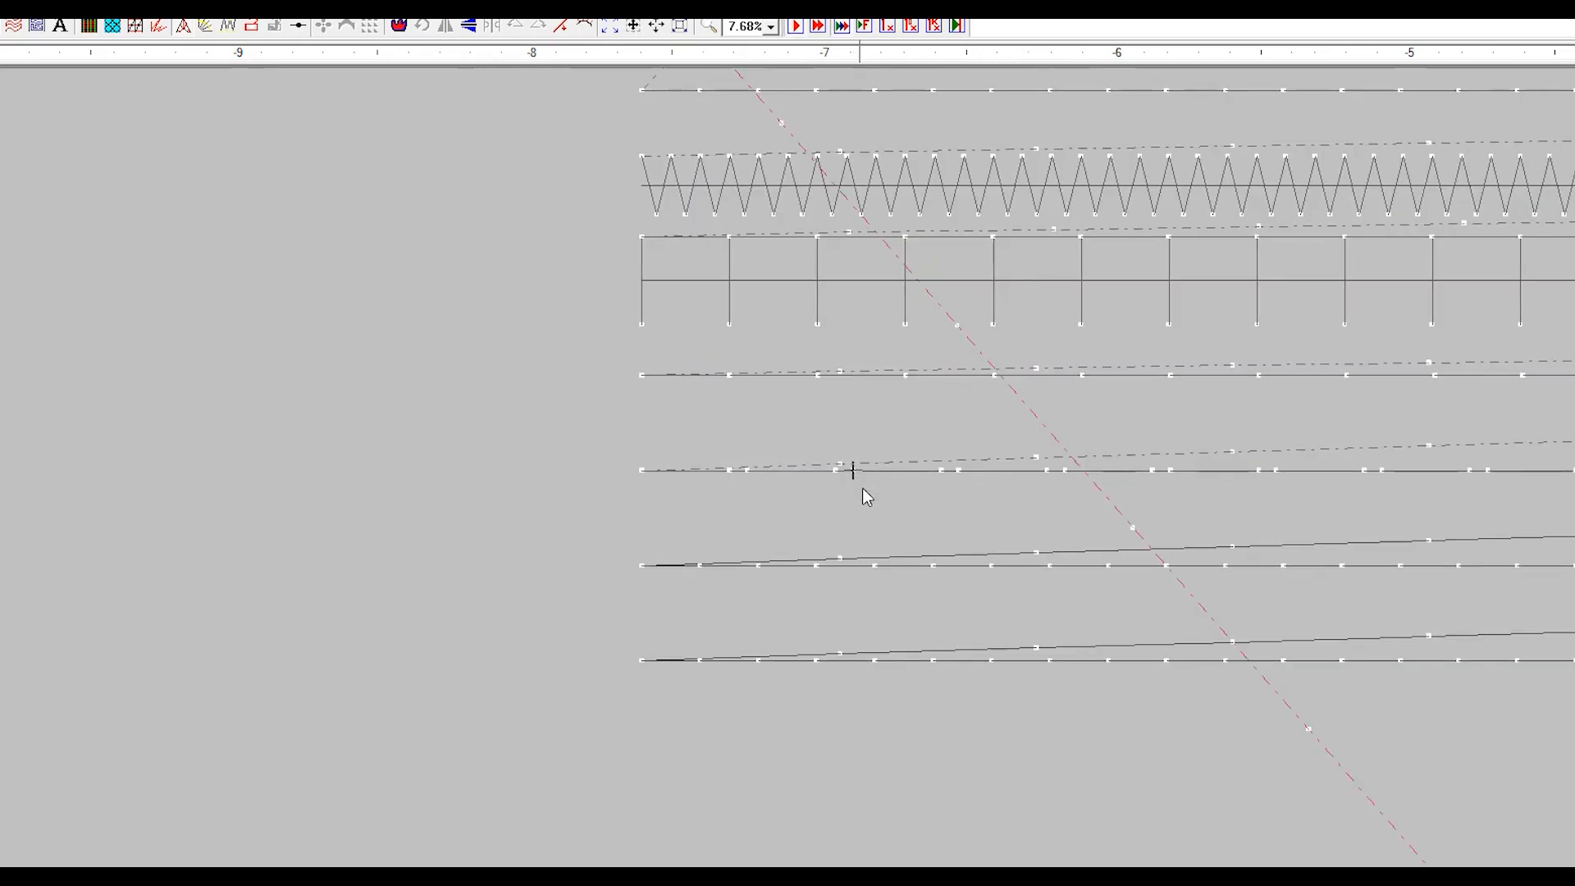
key(Right)
key(Right)
key(Right)
key(Left)
key(Right)
key(Right)
key(Right)
key(Left)
key(Right)
key(Right)
key(Right)
key(Left)
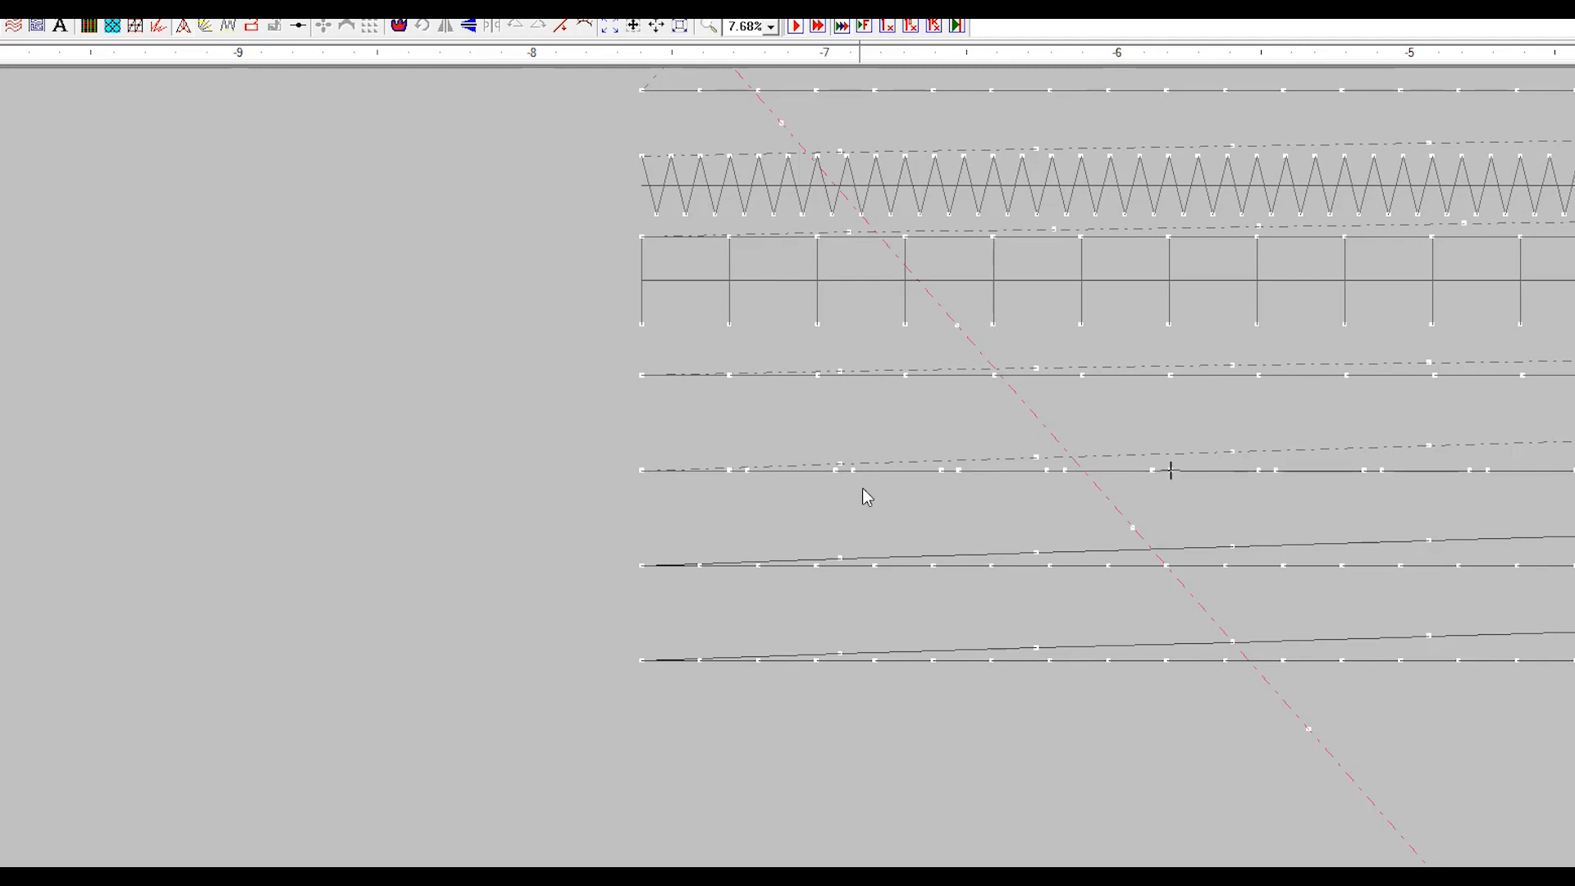
Finish stepping through the fifth line's stitches, display the complete design and turn the realistic stitch view back on.
key(Right)
key(Right)
key(End)
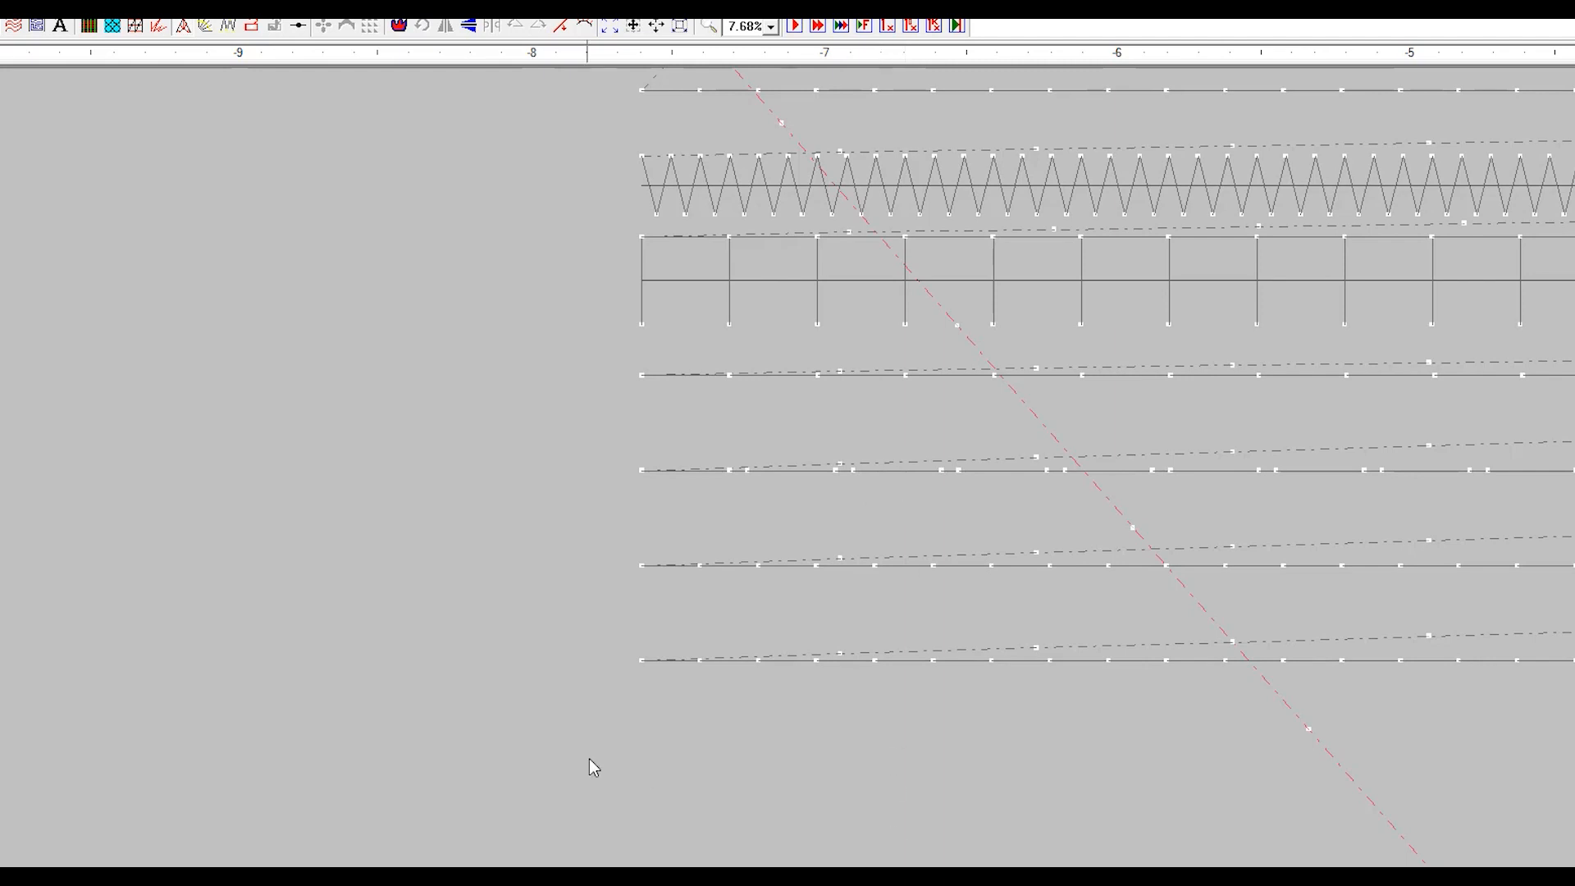
drag(701, 876, 722, 876)
key(t)
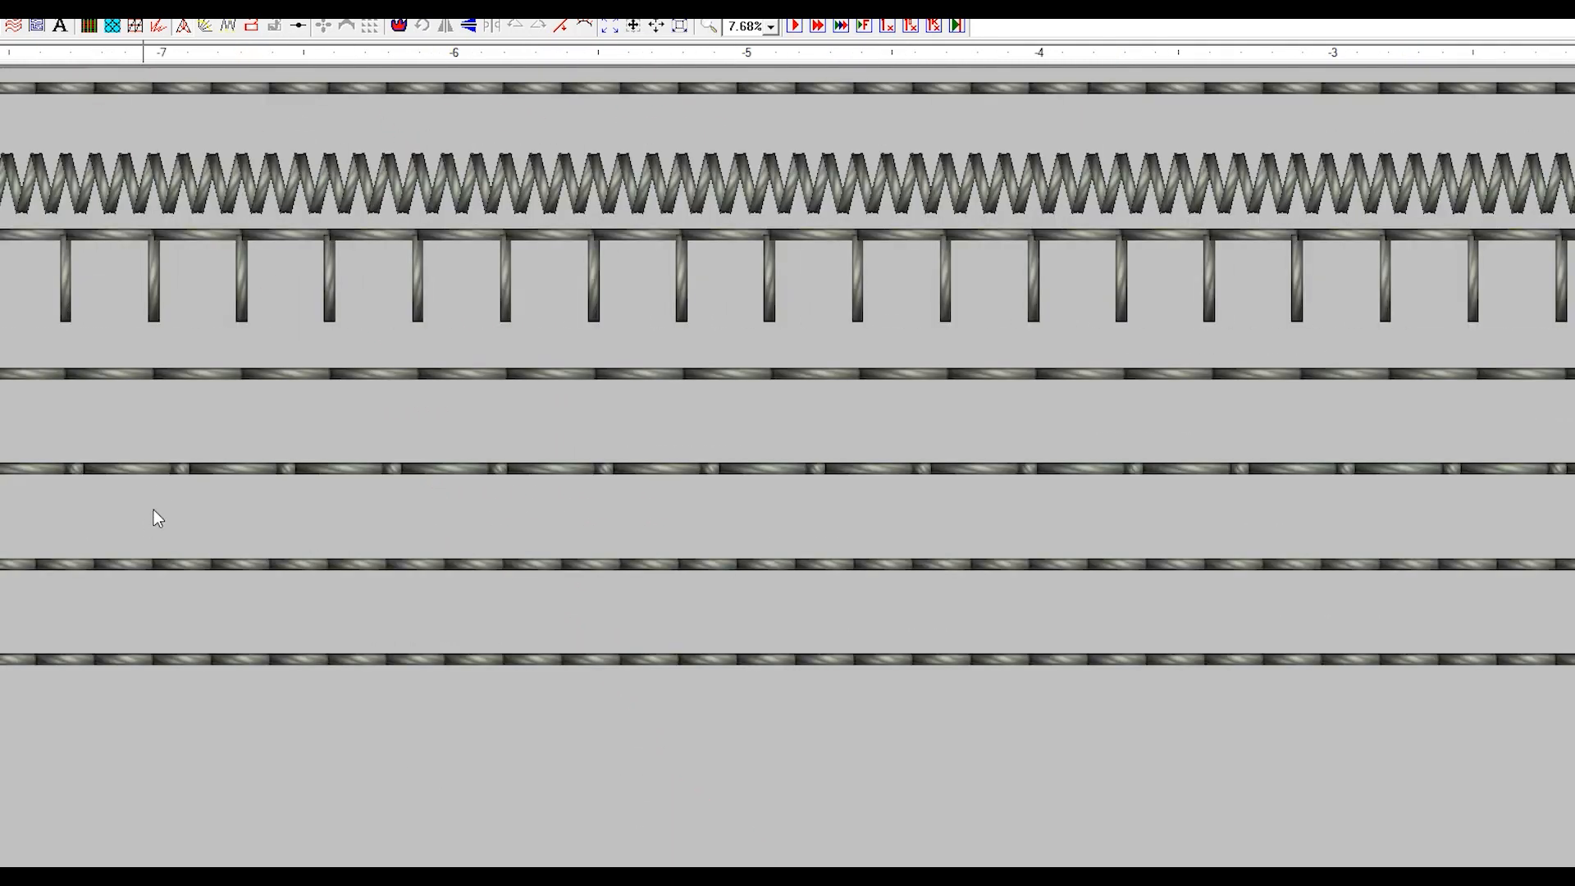
Apply the Back Stitch style to the sixth line.
click(122, 563)
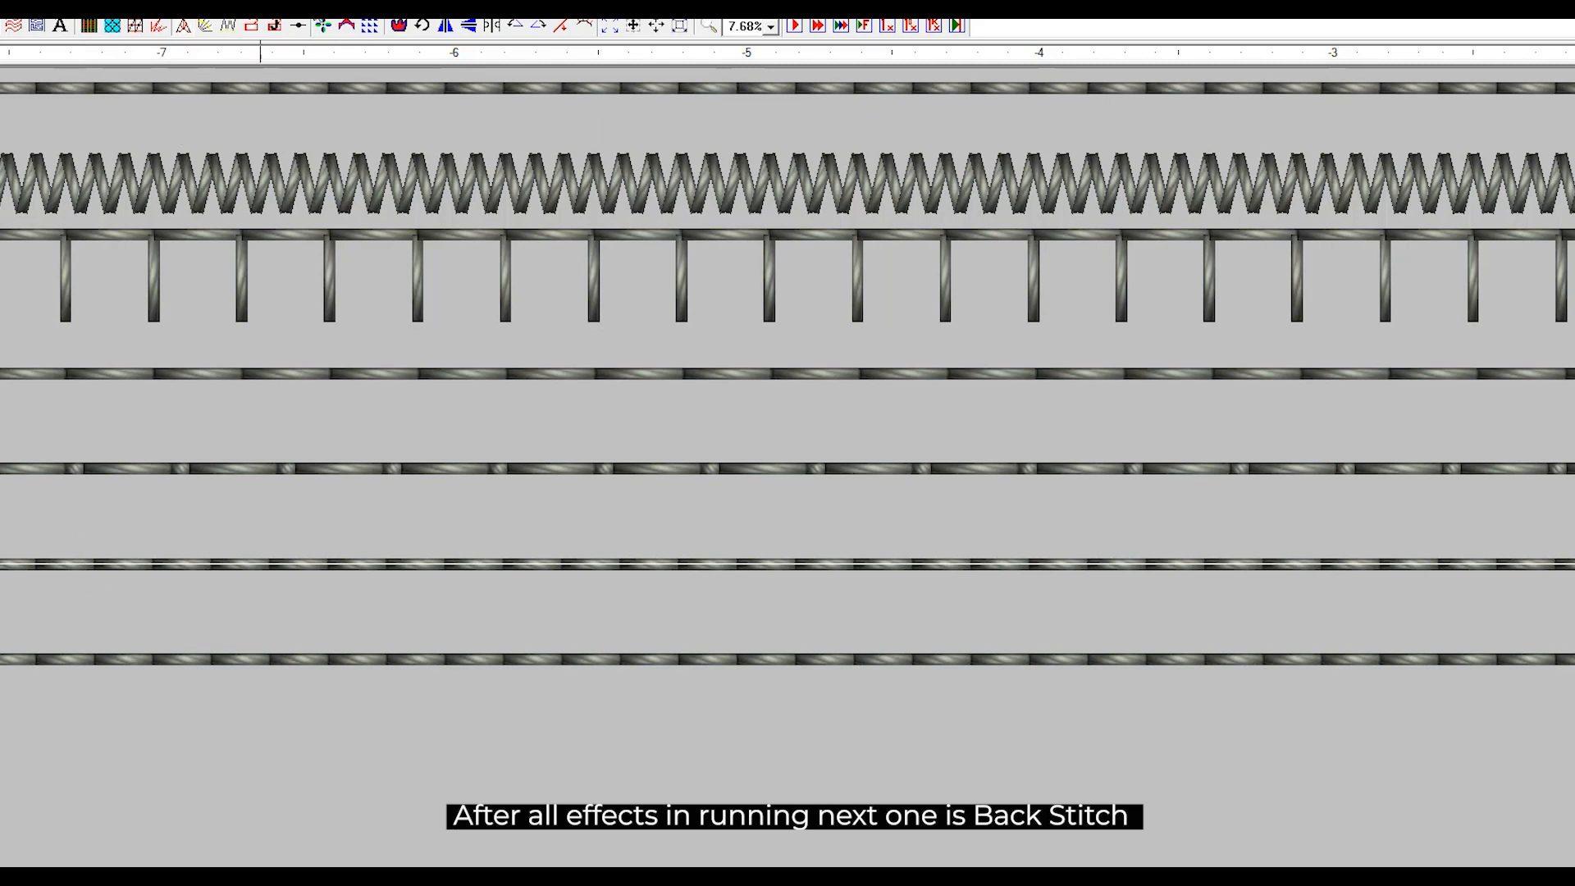
click(312, 6)
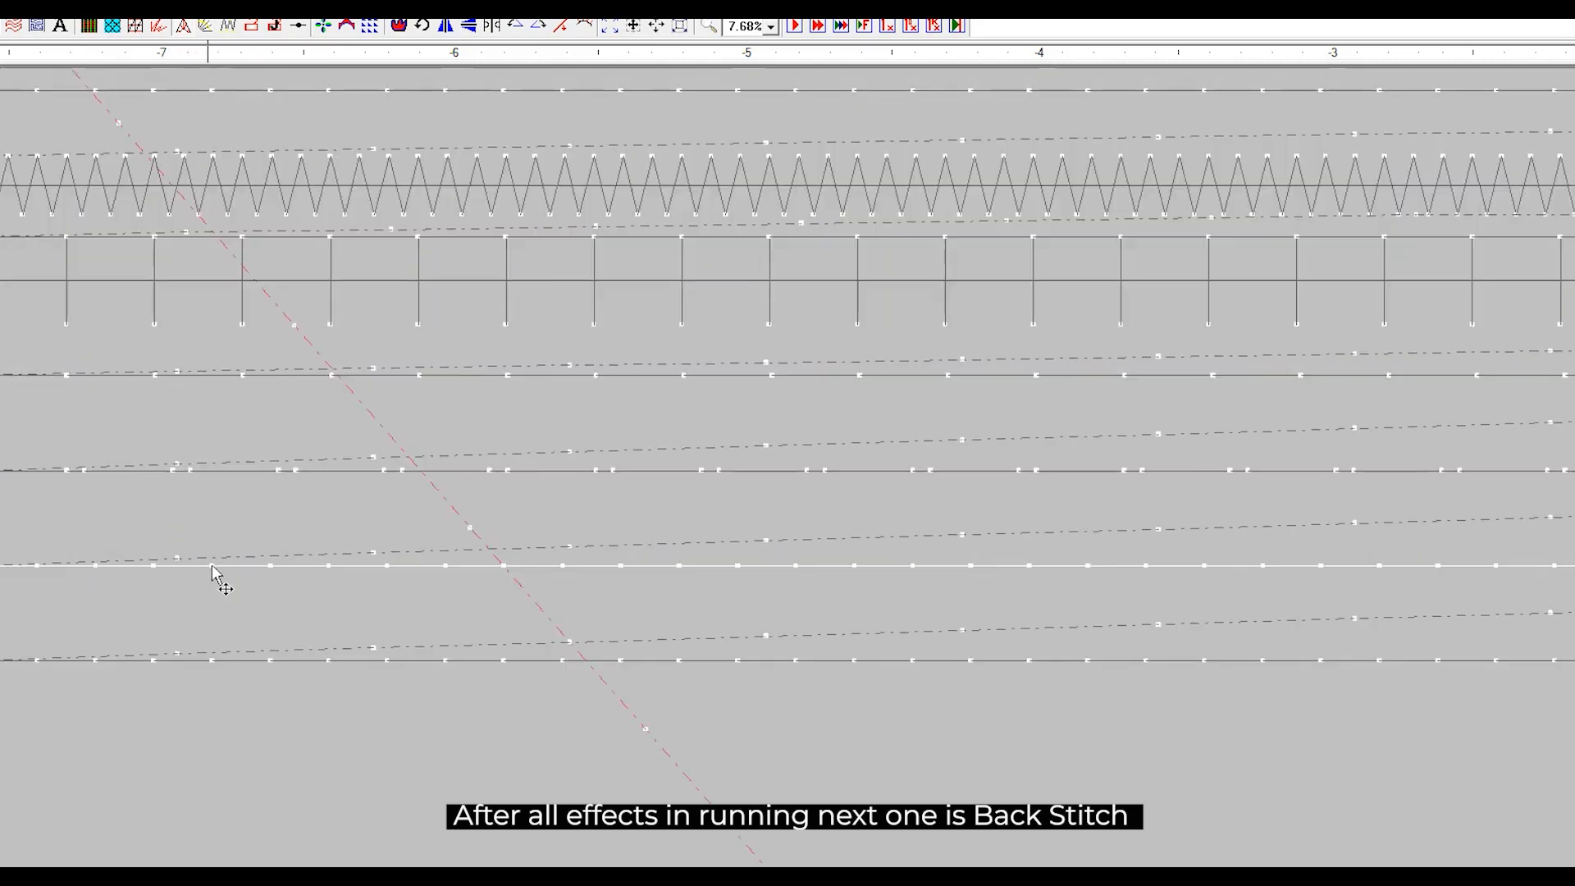
double_click(212, 565)
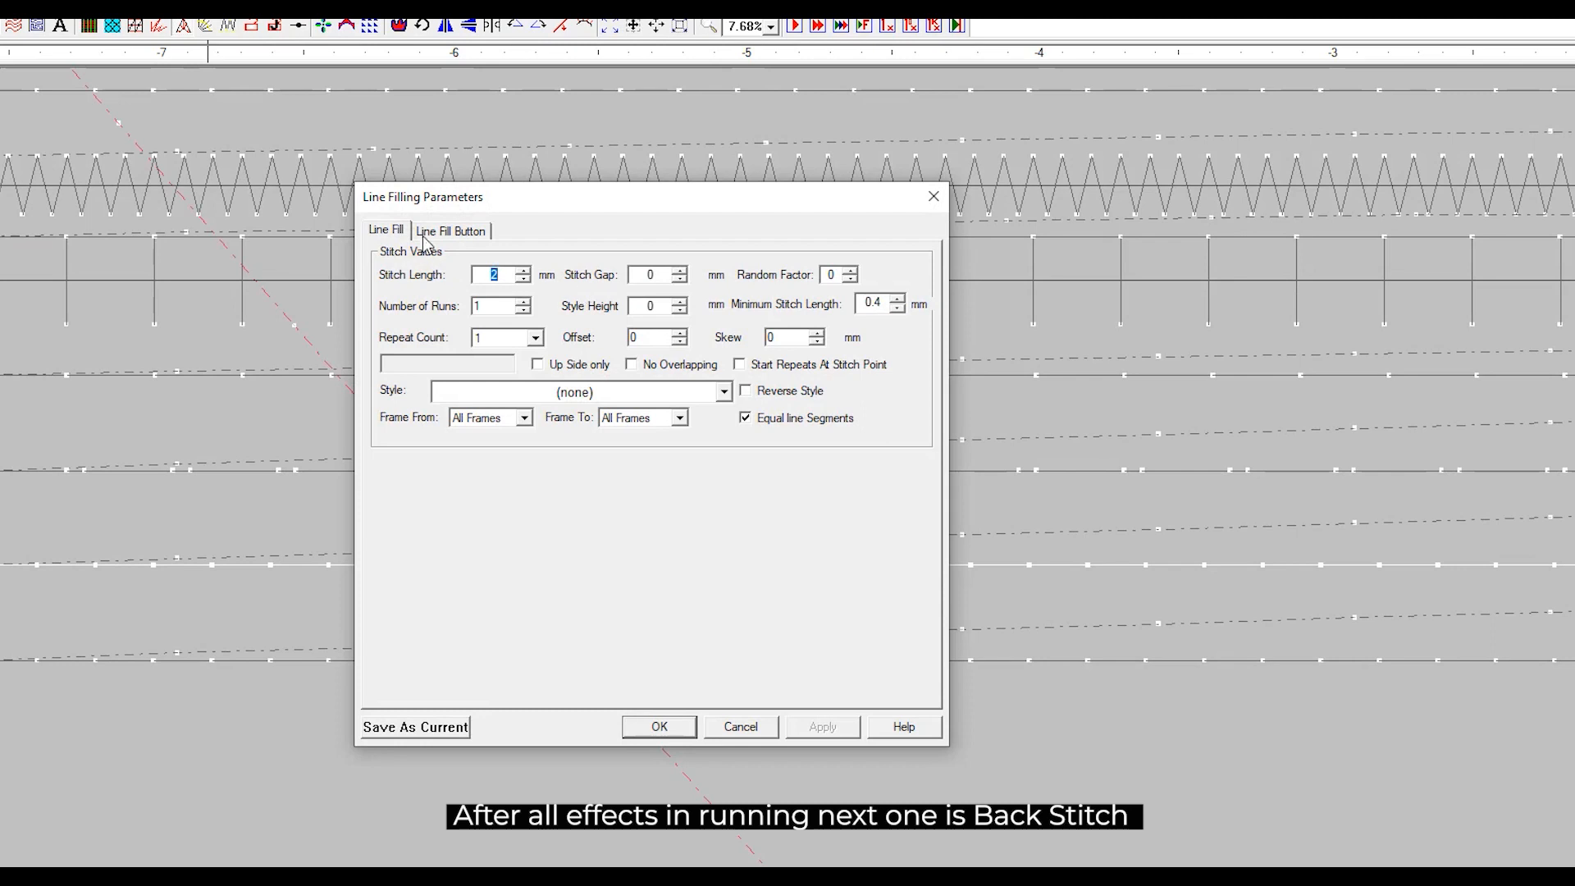
click(587, 393)
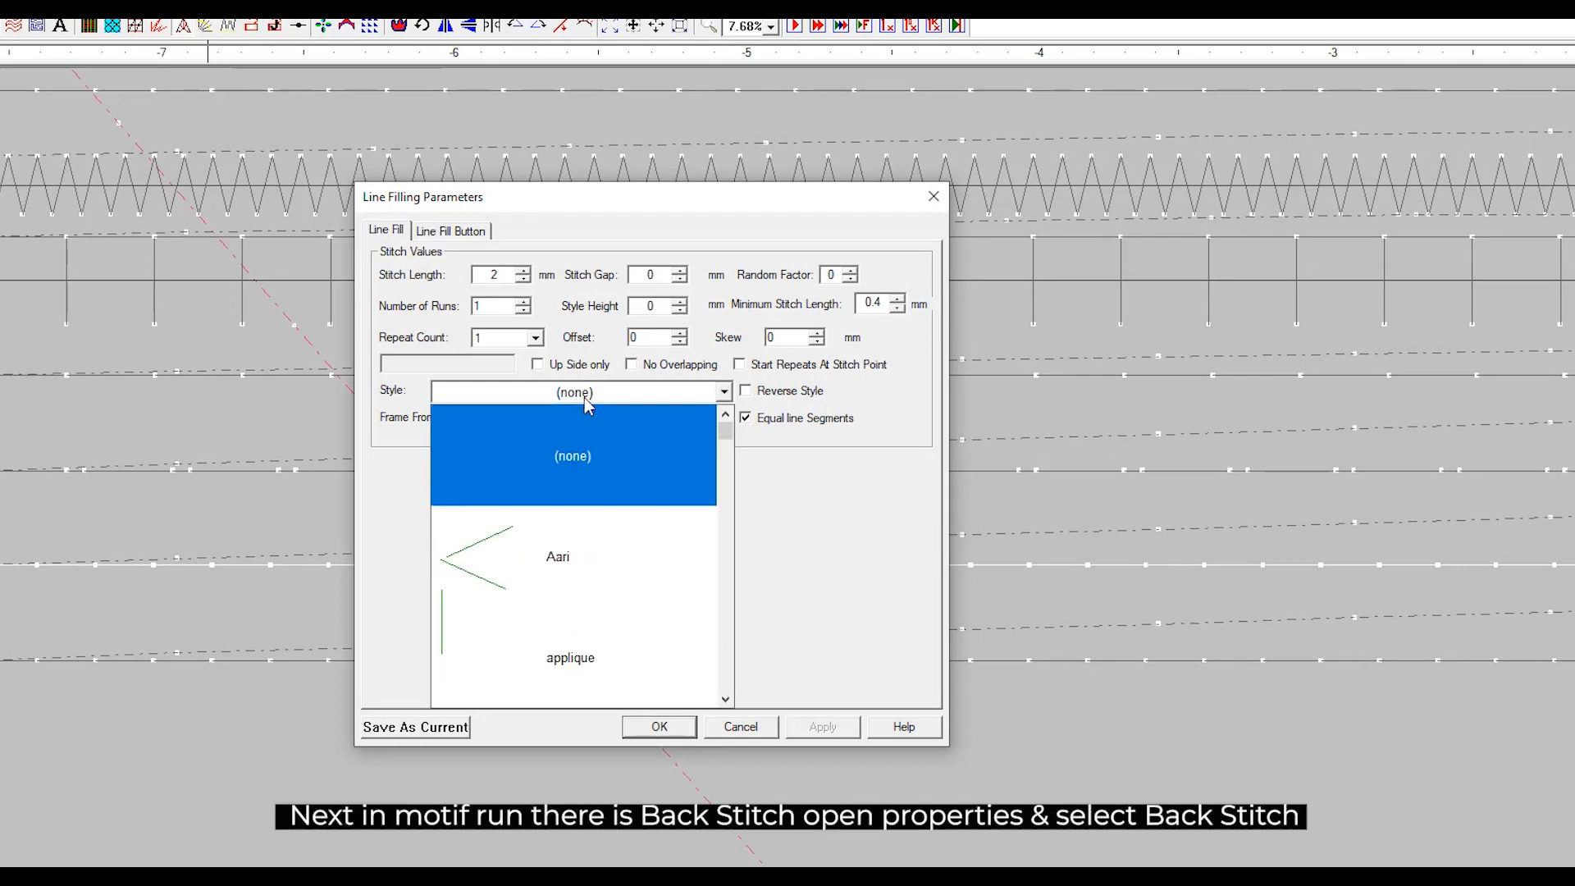
key(Down)
key(Down)
key(Down)
key(Down)
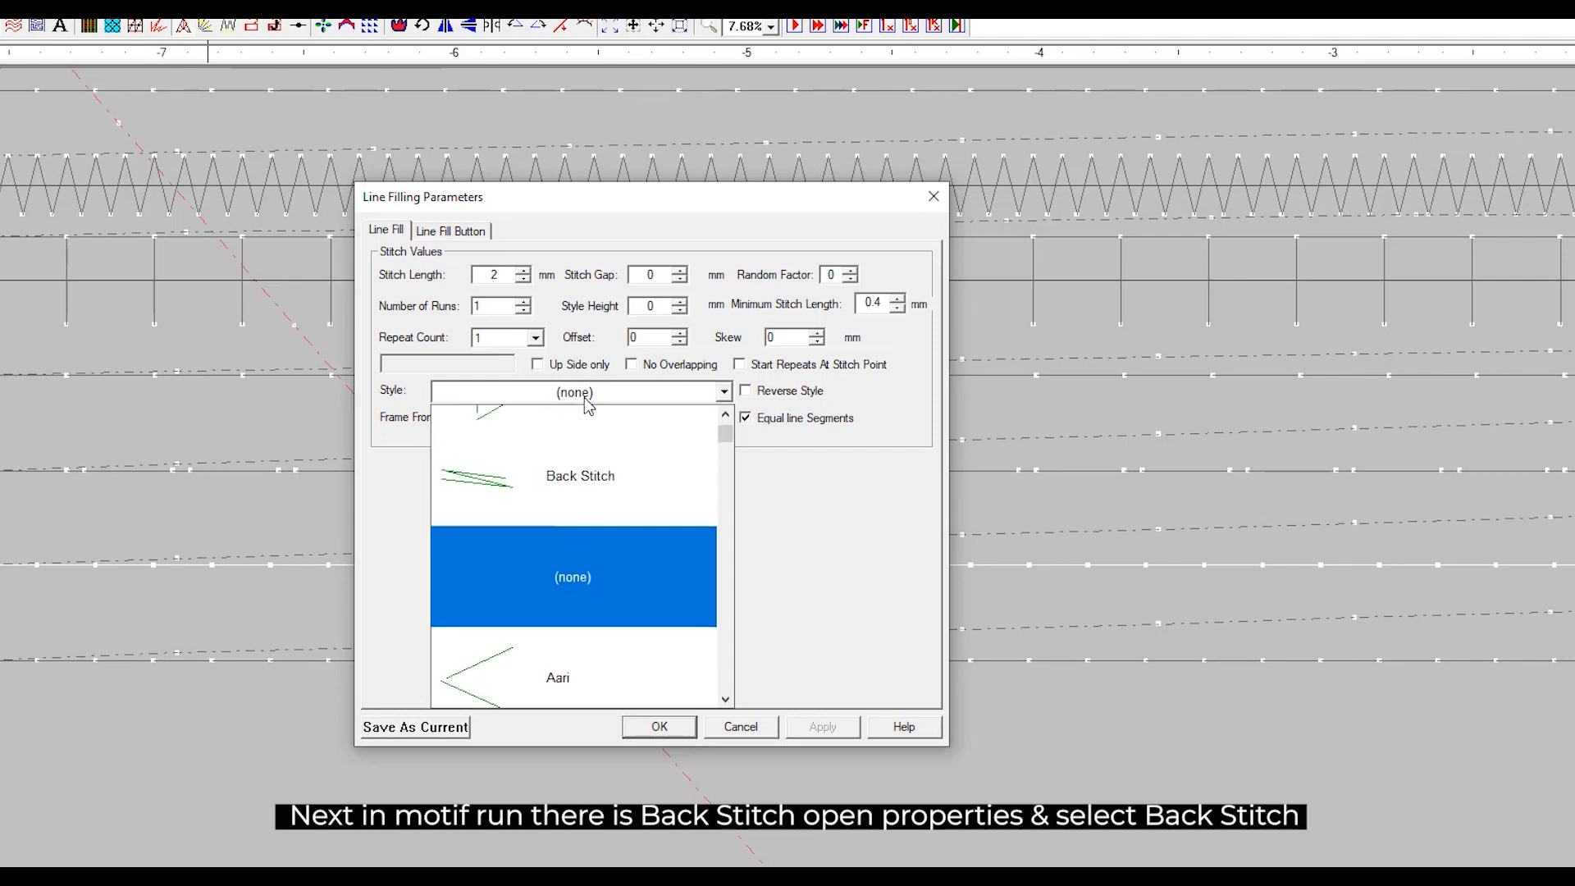
click(572, 627)
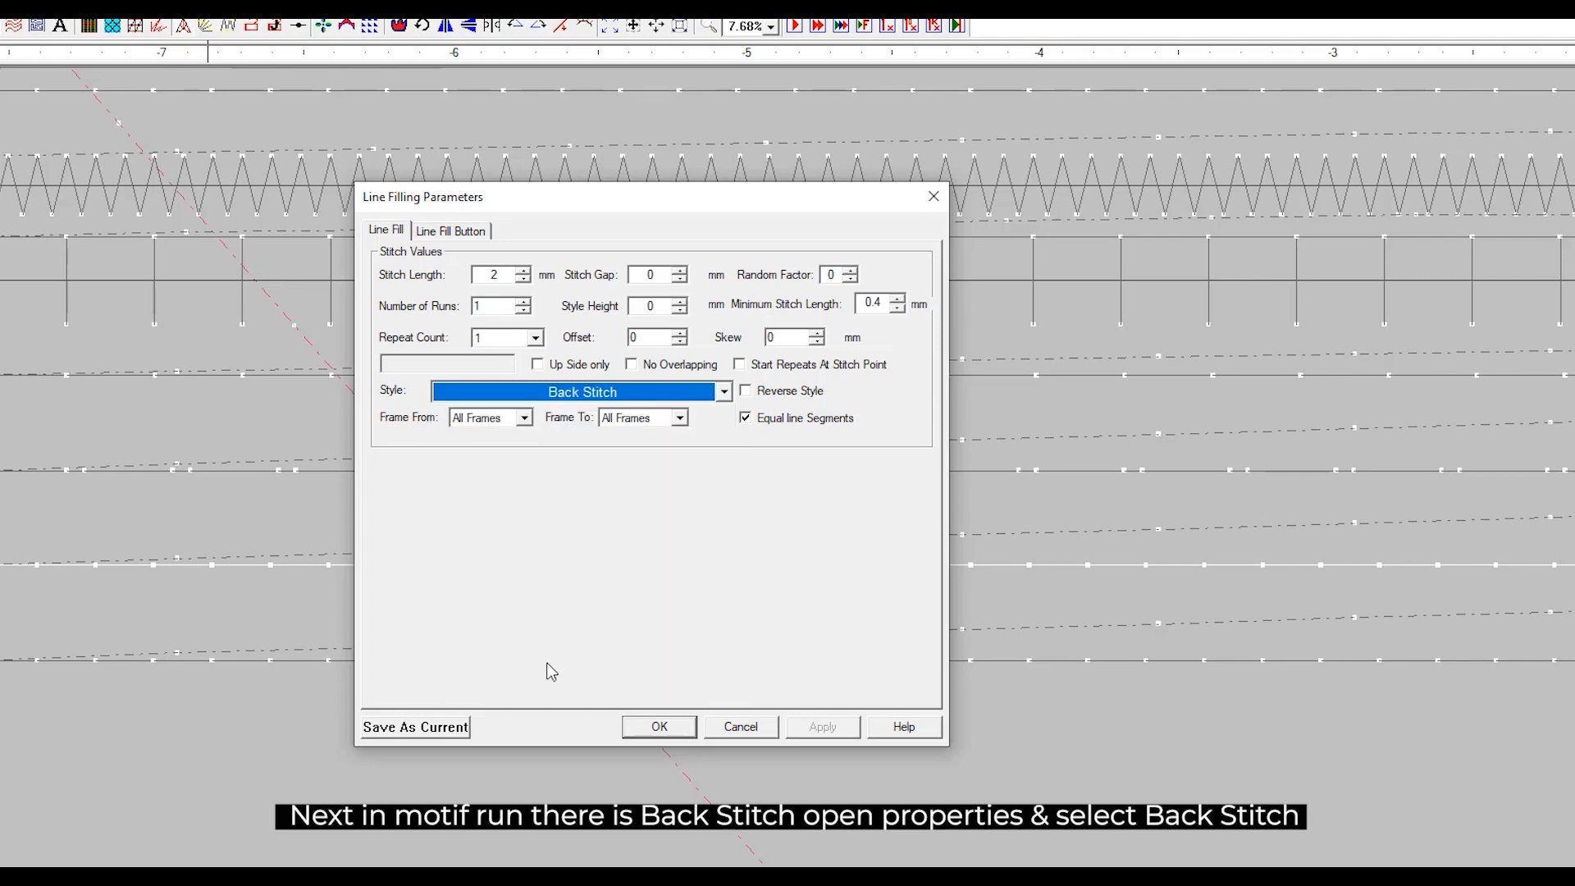
click(657, 731)
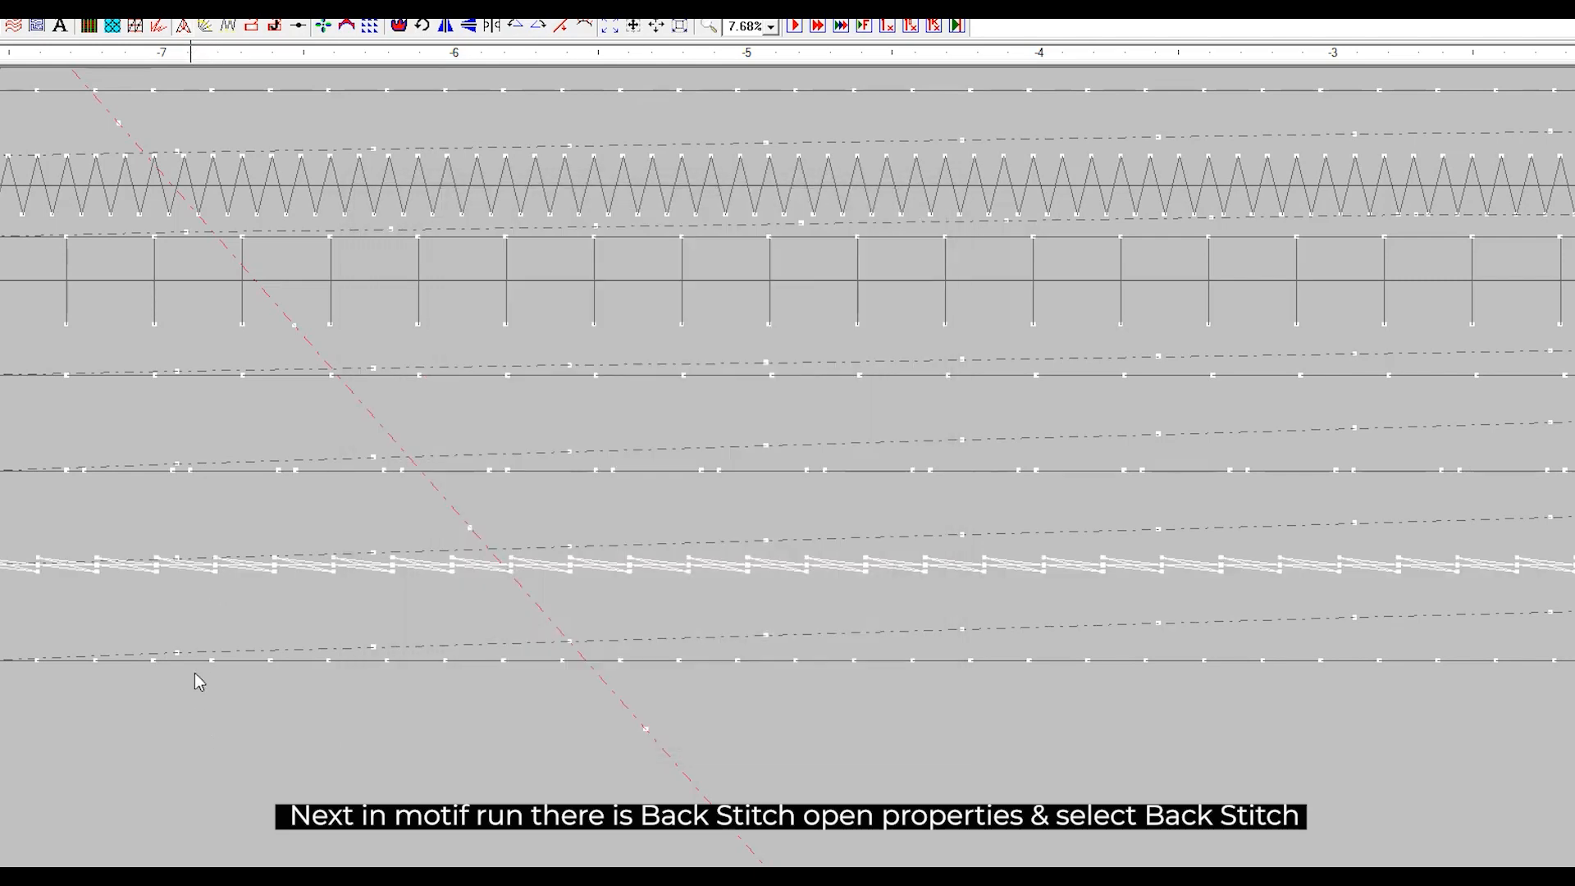
Deselect the sixth line and show its back stitch in the realistic stitch view.
click(194, 669)
click(320, 16)
click(248, 759)
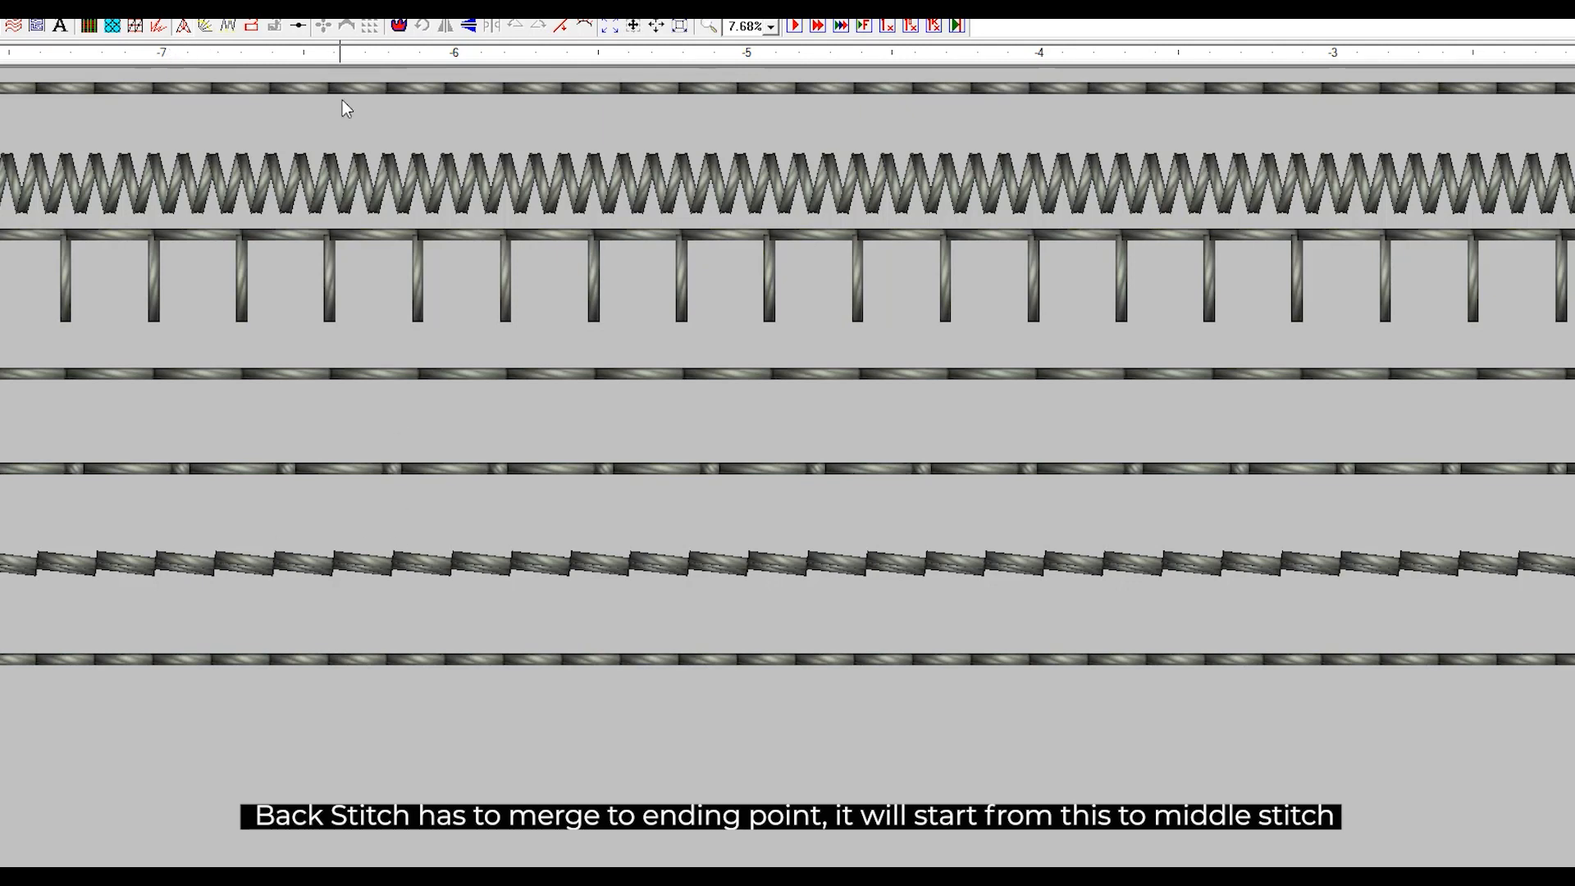
Set the sixth line's stitch gap to -0.5 mm for overlapping back stitches and show it in the realistic stitch view.
click(338, 11)
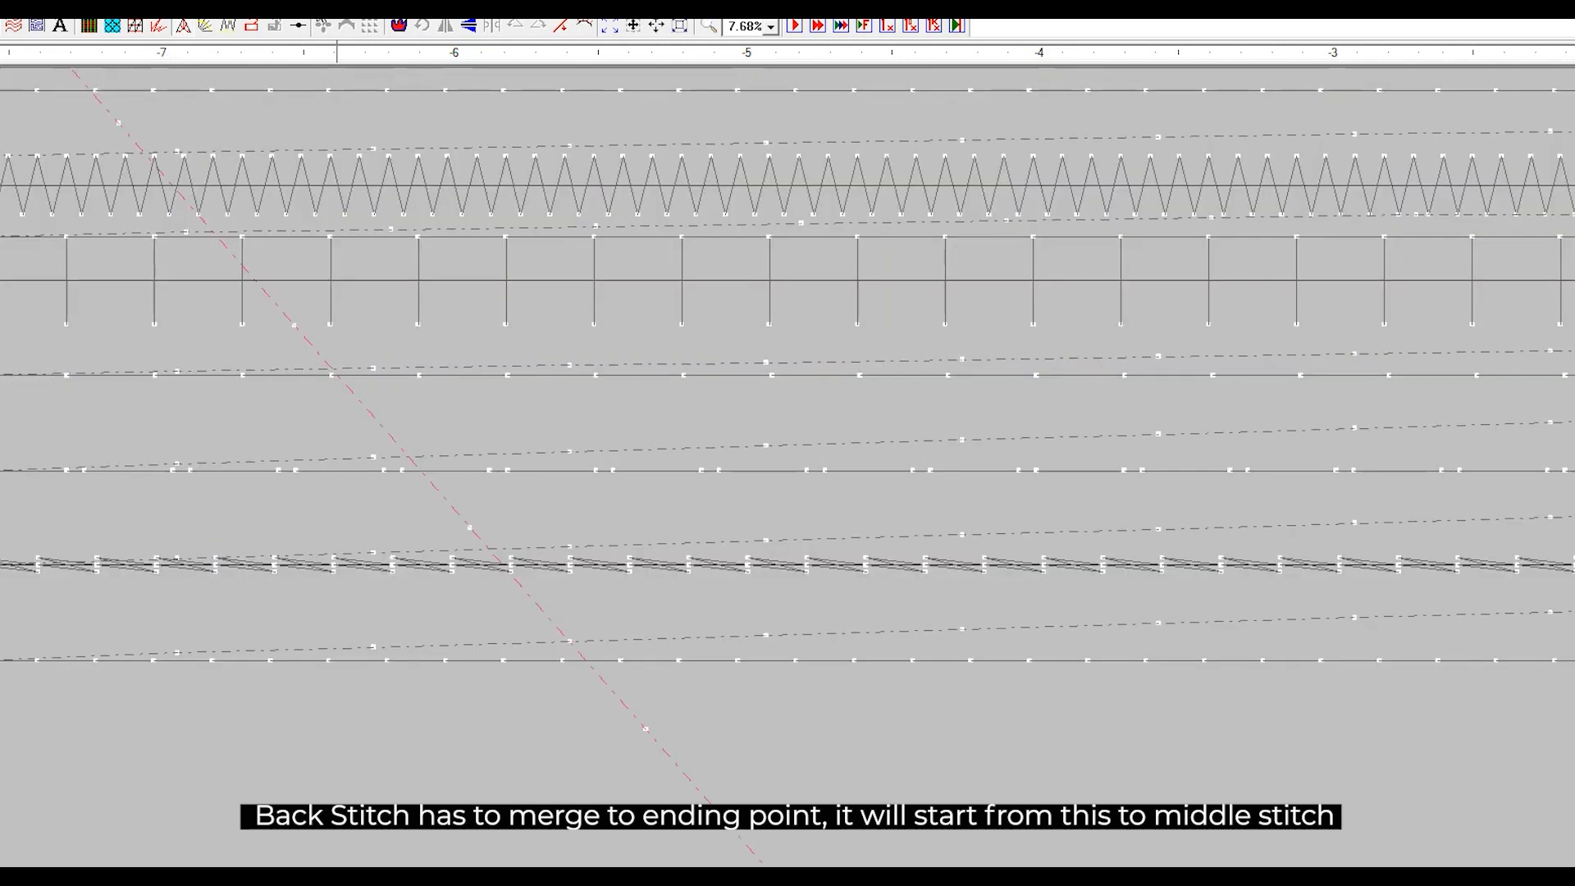
double_click(271, 566)
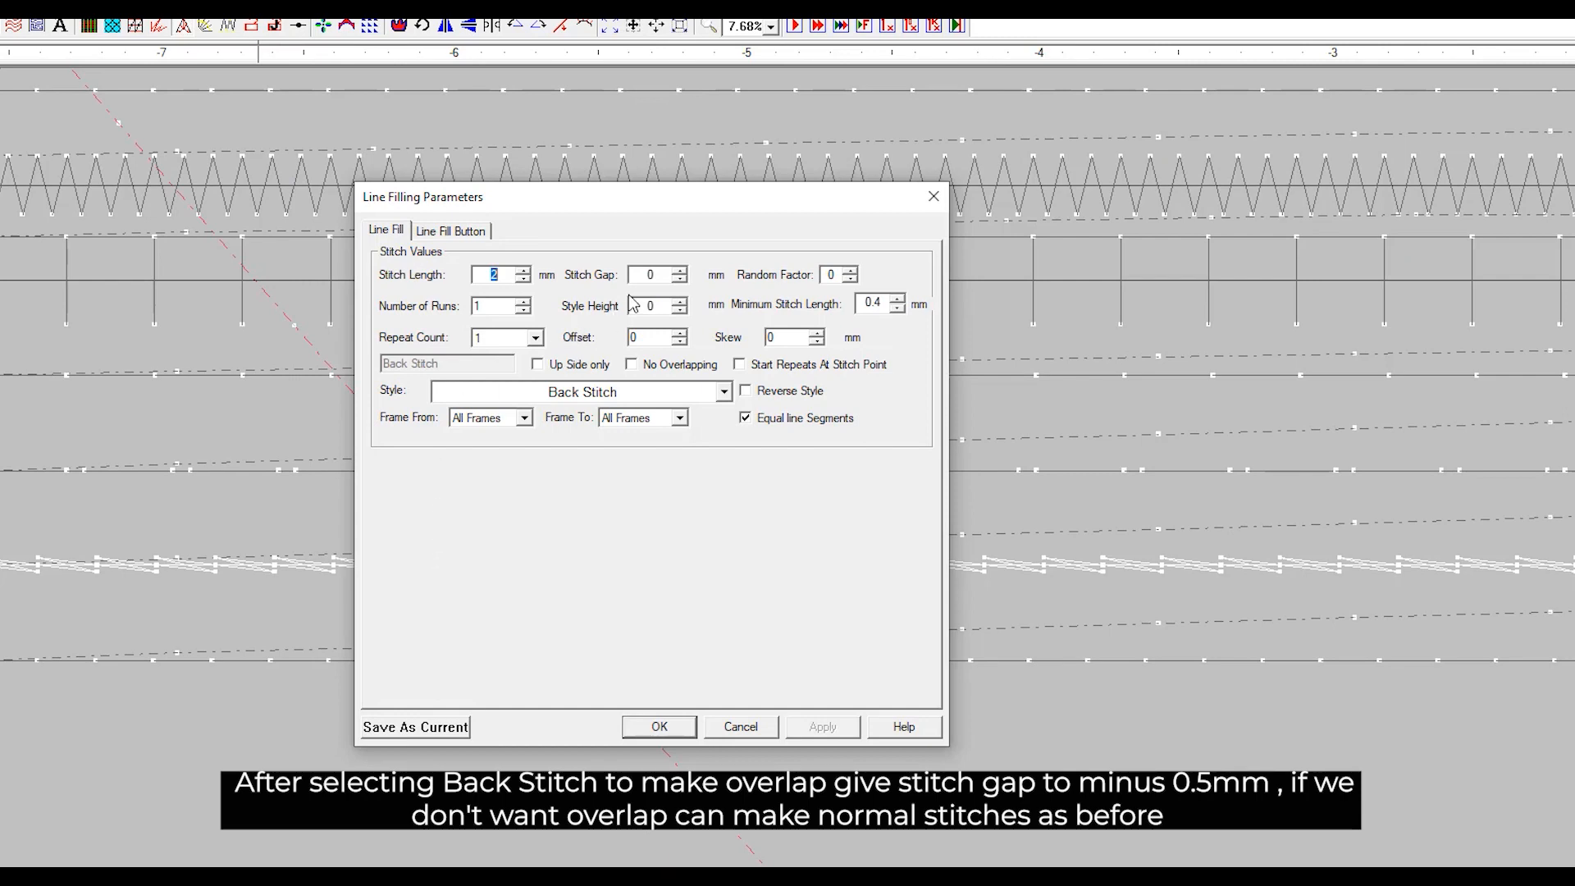
click(680, 281)
click(680, 280)
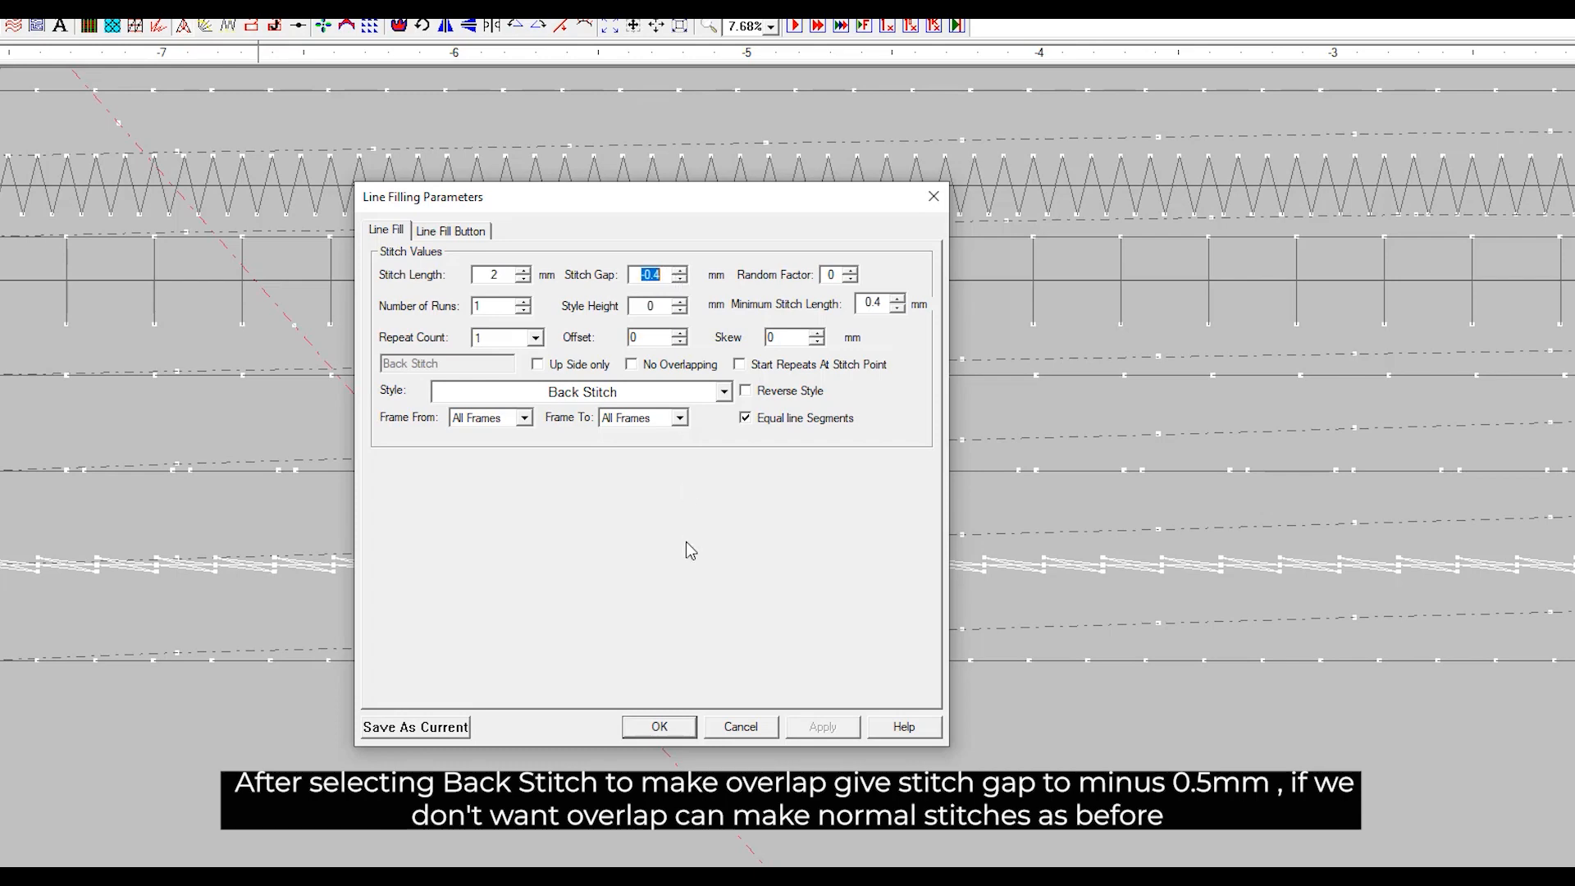
click(679, 280)
click(658, 725)
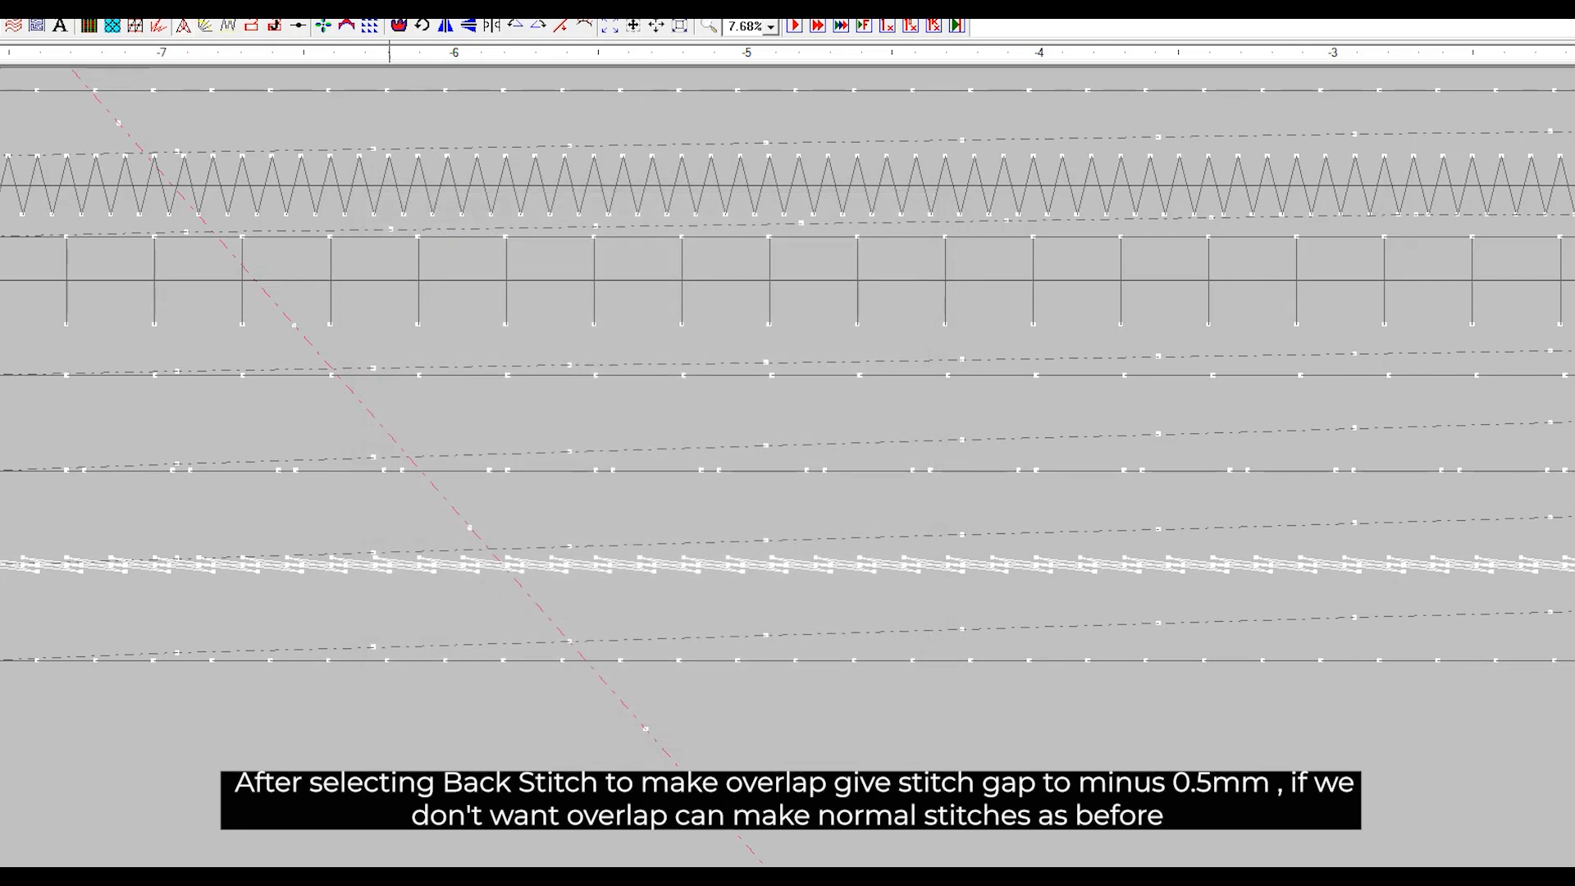
key(t)
click(323, 742)
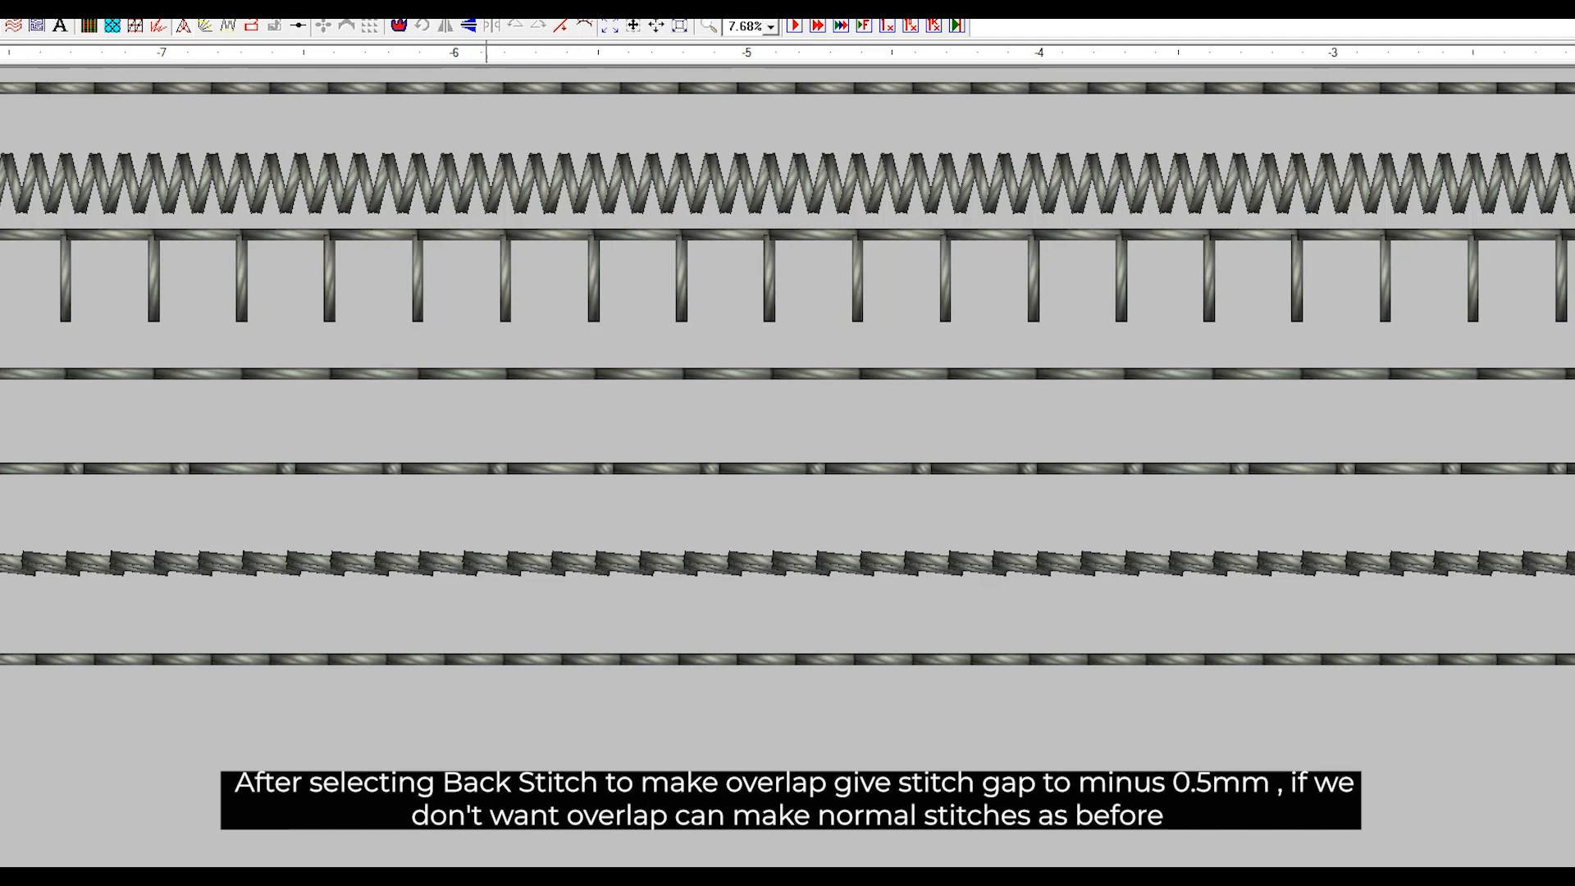
Undo the sixth line's stitch gap change and redo it to compare the back stitch with and without overlap.
click(357, 565)
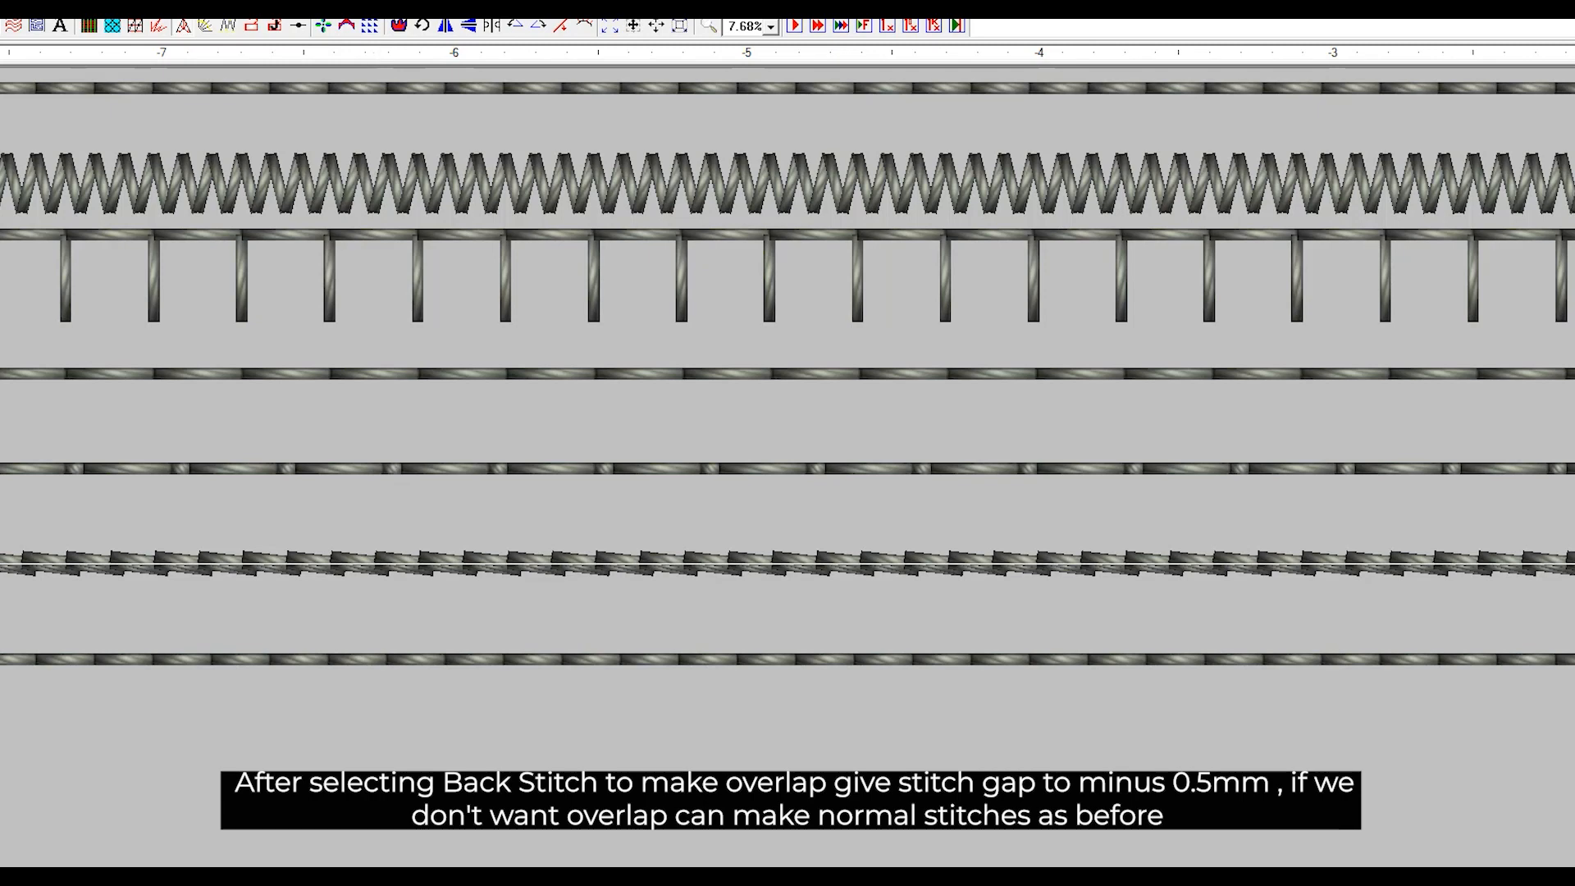
key(Return)
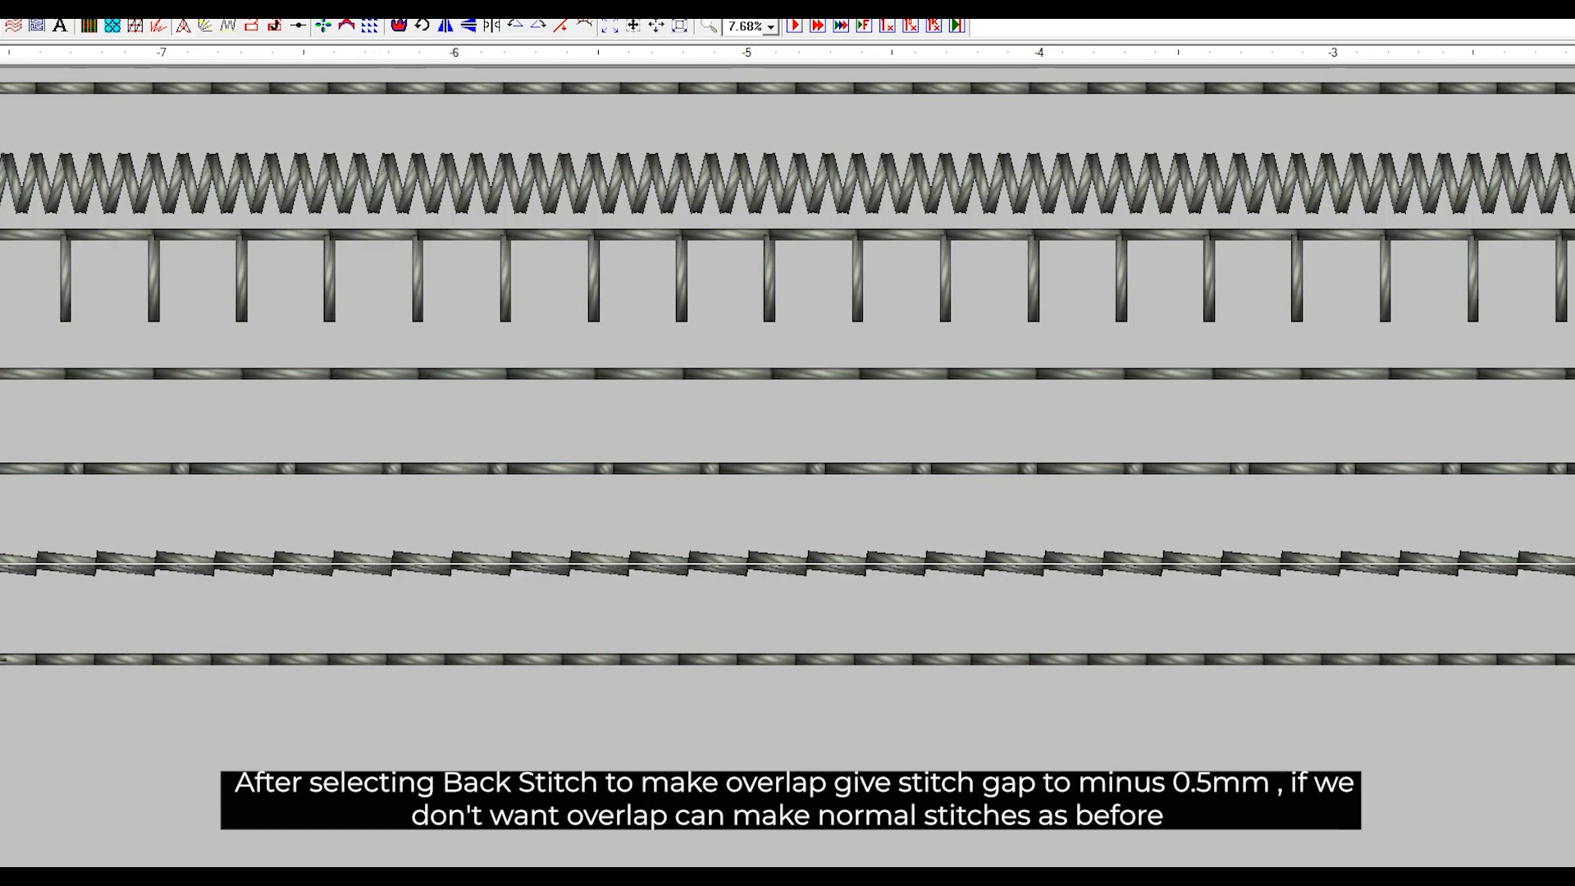
key(Return)
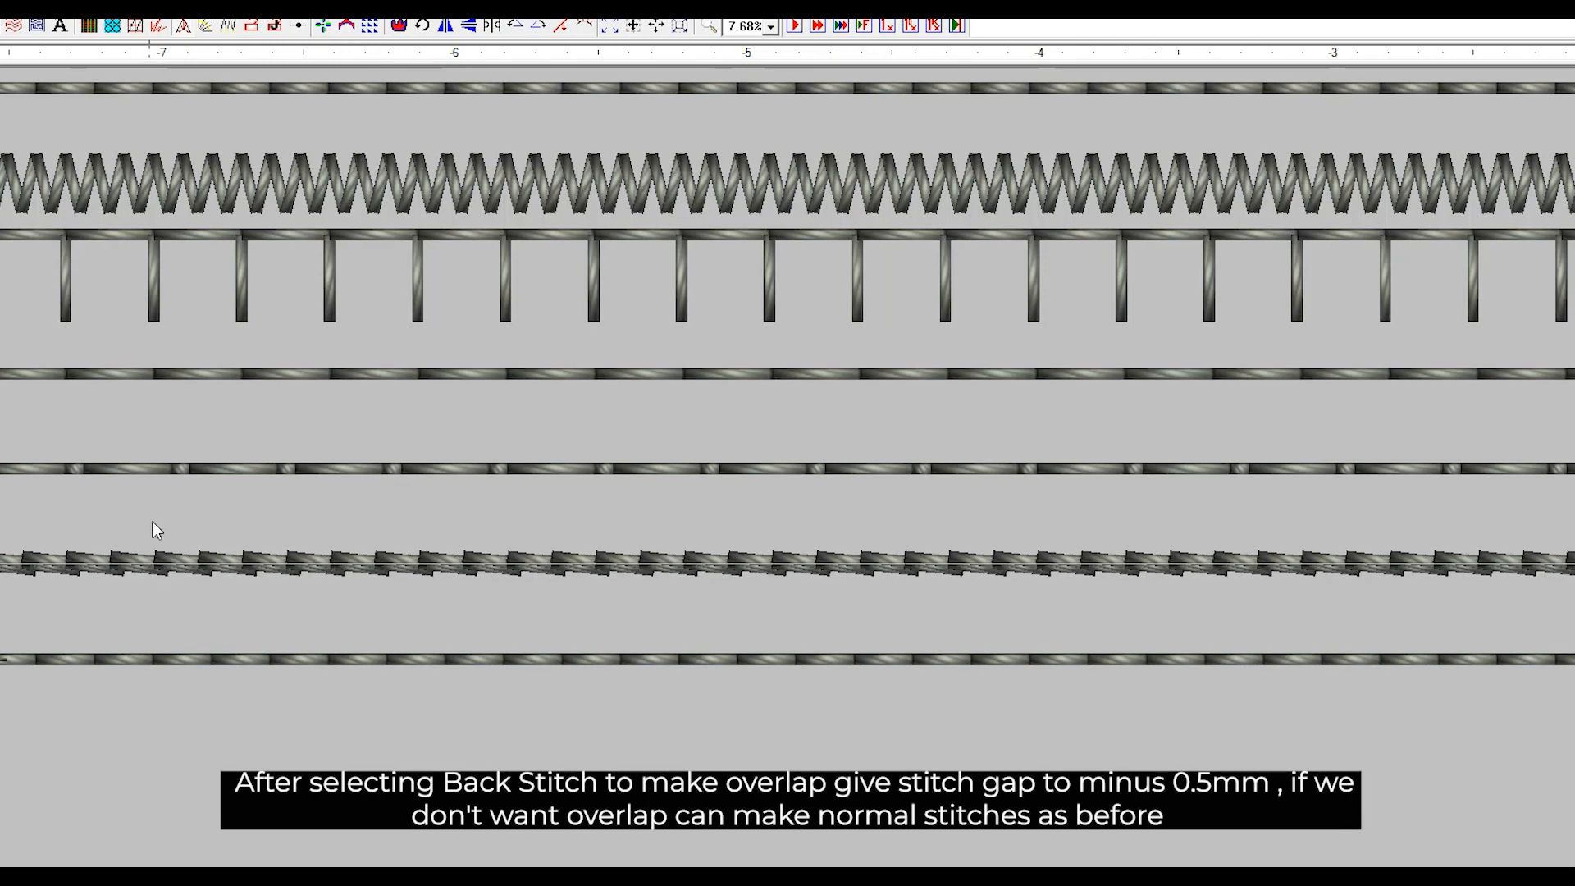
Set the seventh line's stitch length to 0.8 mm, repeat count to 3 and style height to 3 mm.
scroll(320, 668, down, 3)
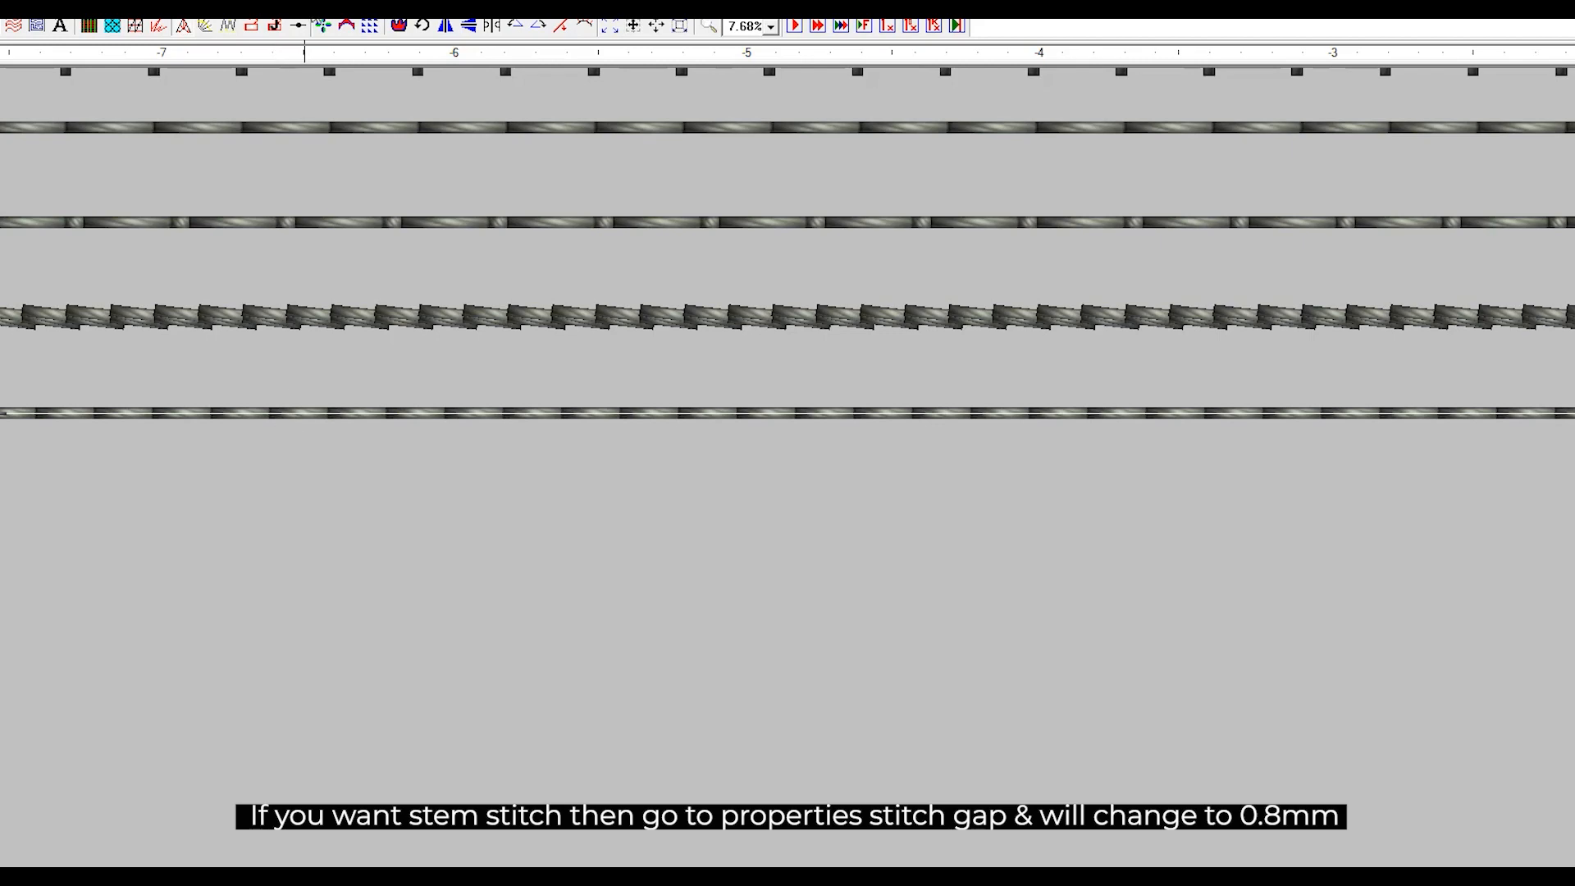
key(t)
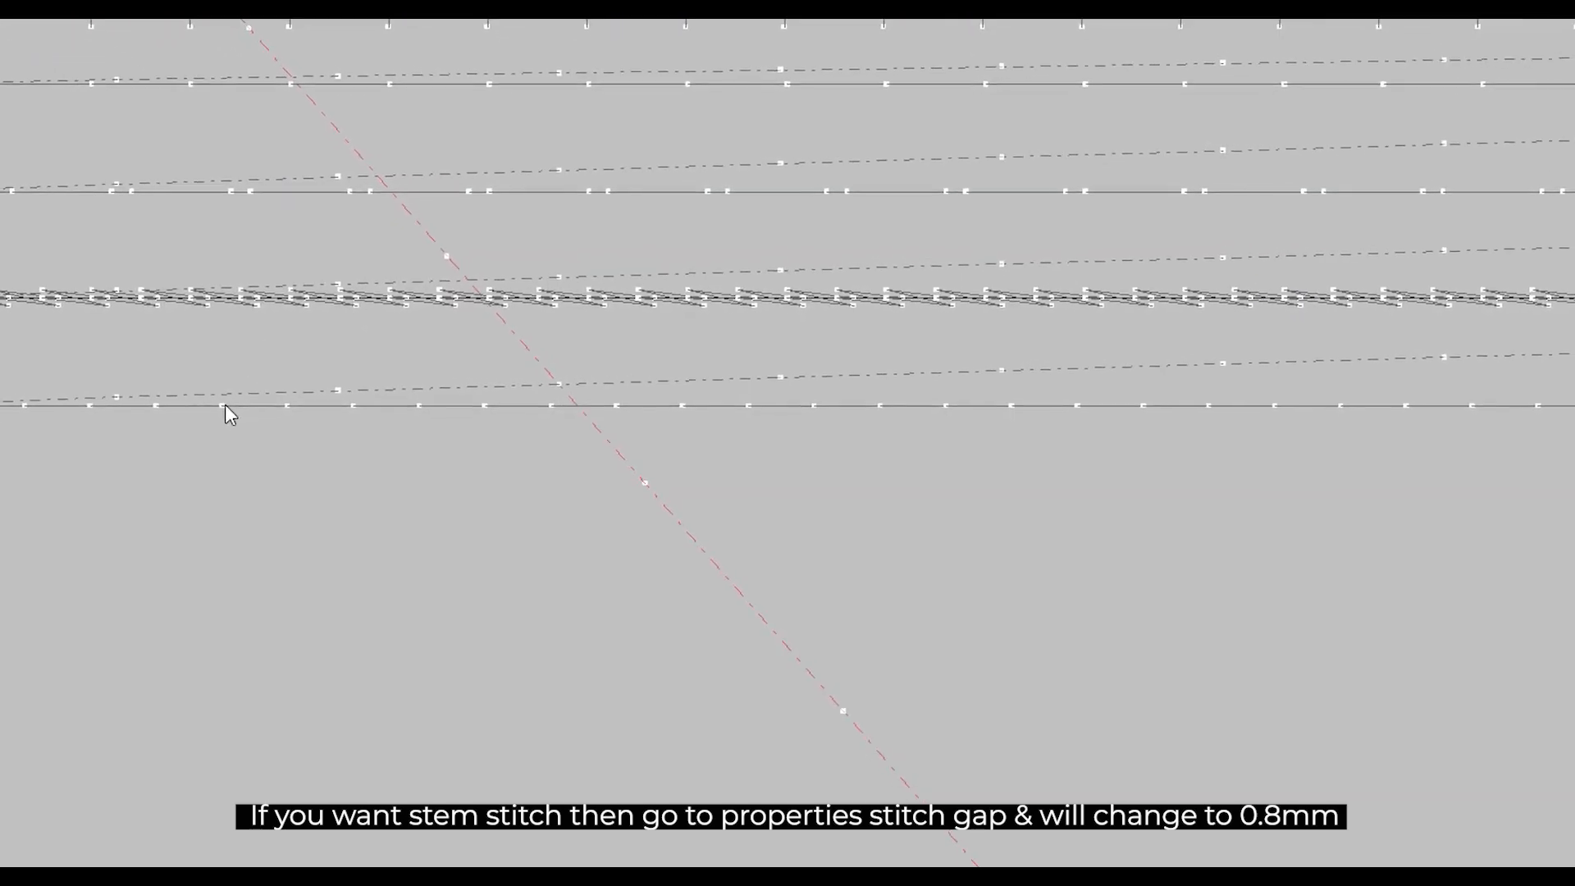
double_click(247, 408)
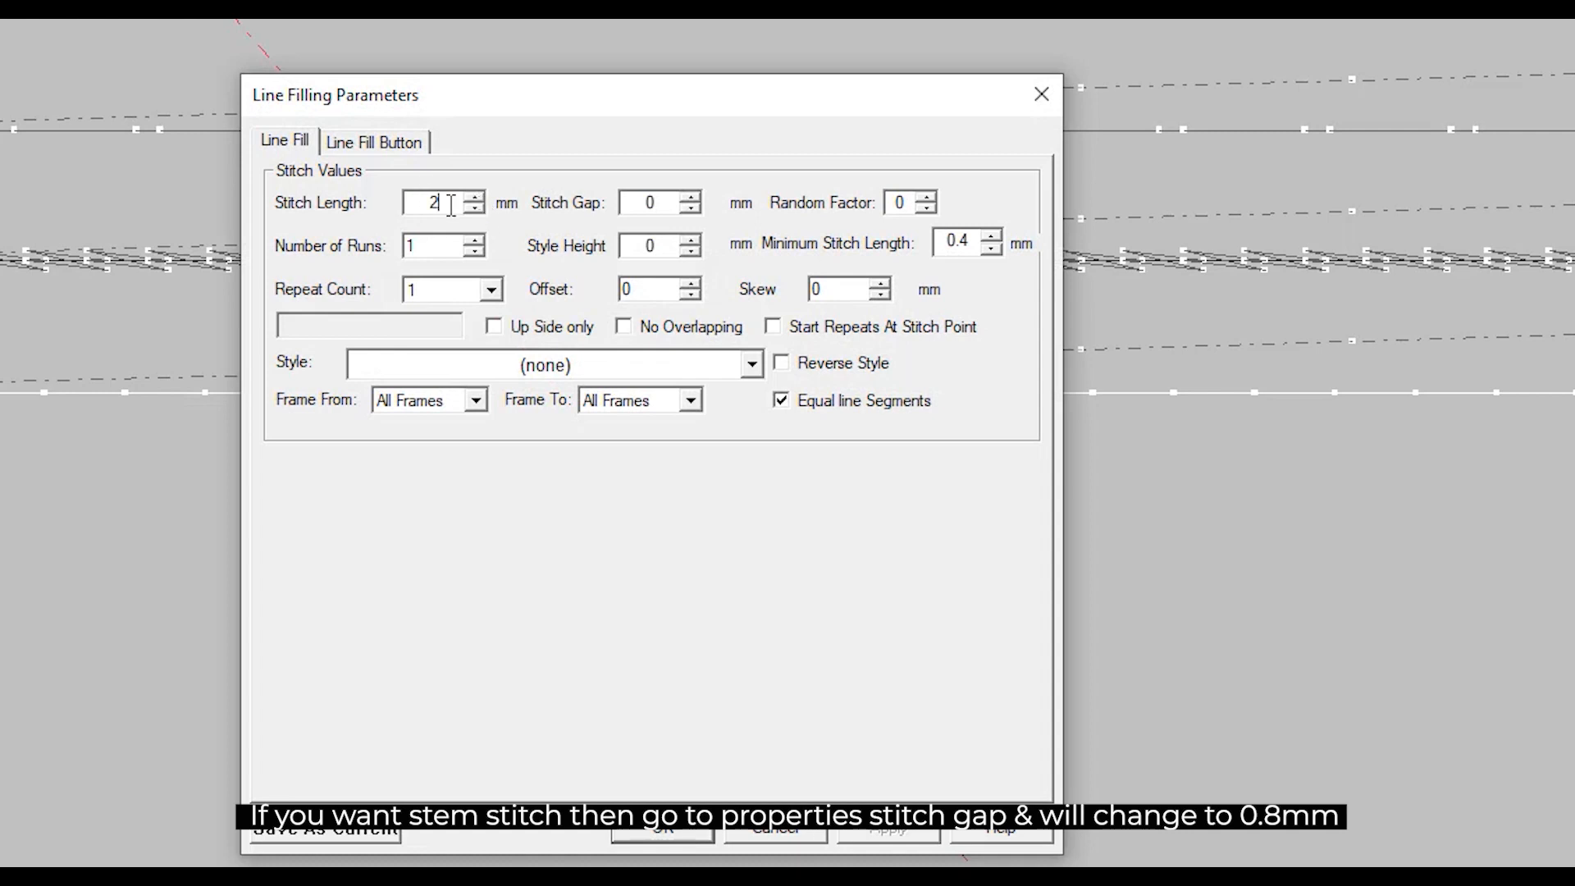
drag(451, 205, 367, 212)
text(0.8)
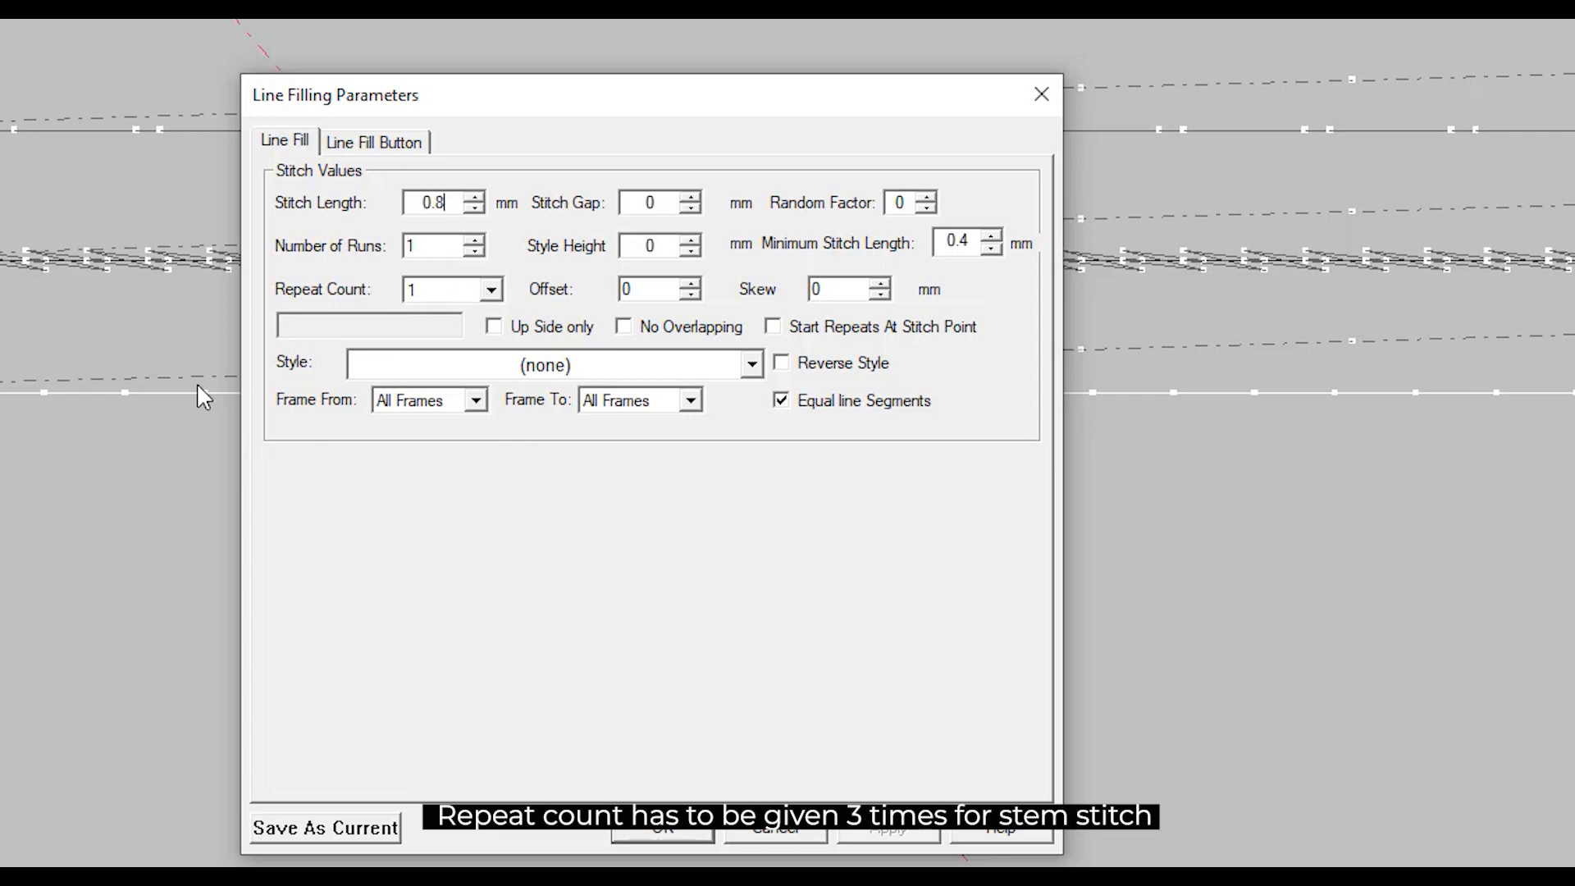
click(490, 291)
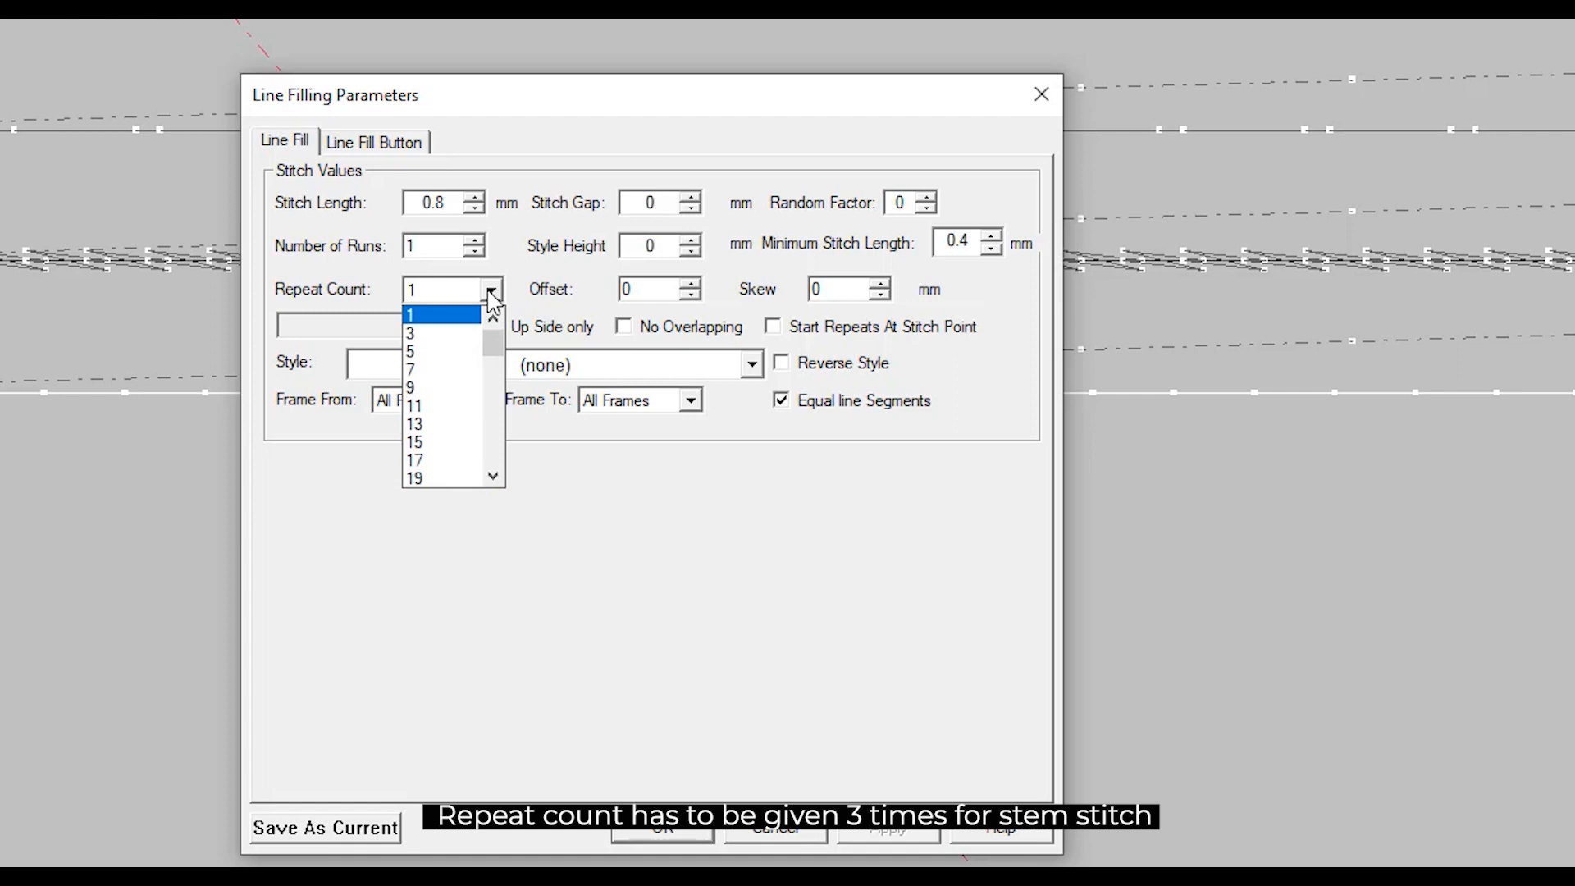
click(420, 335)
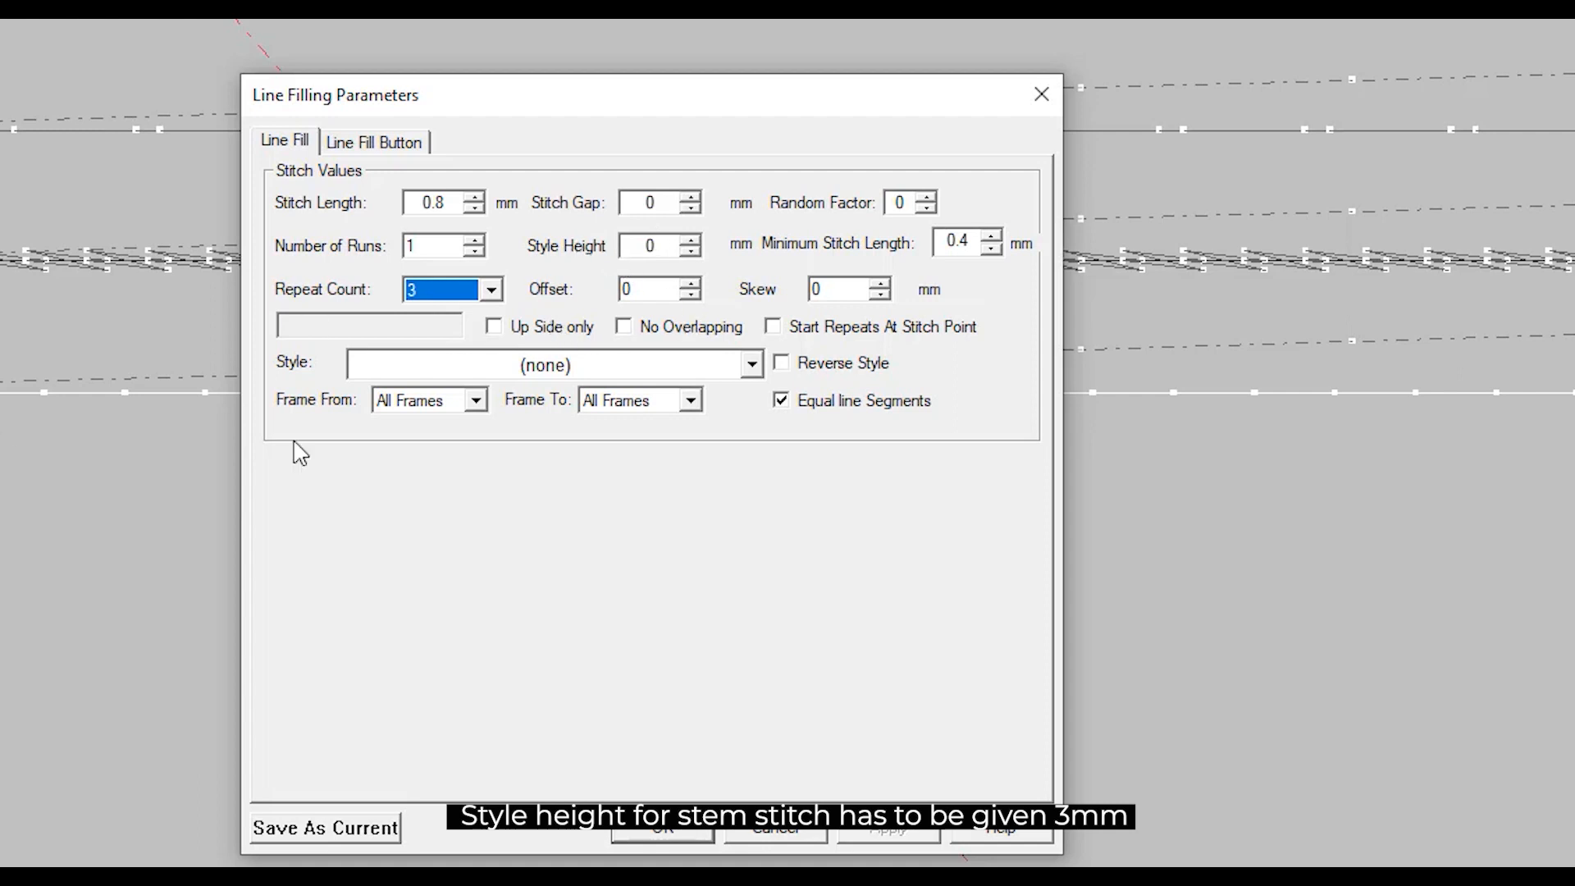
drag(671, 239, 610, 240)
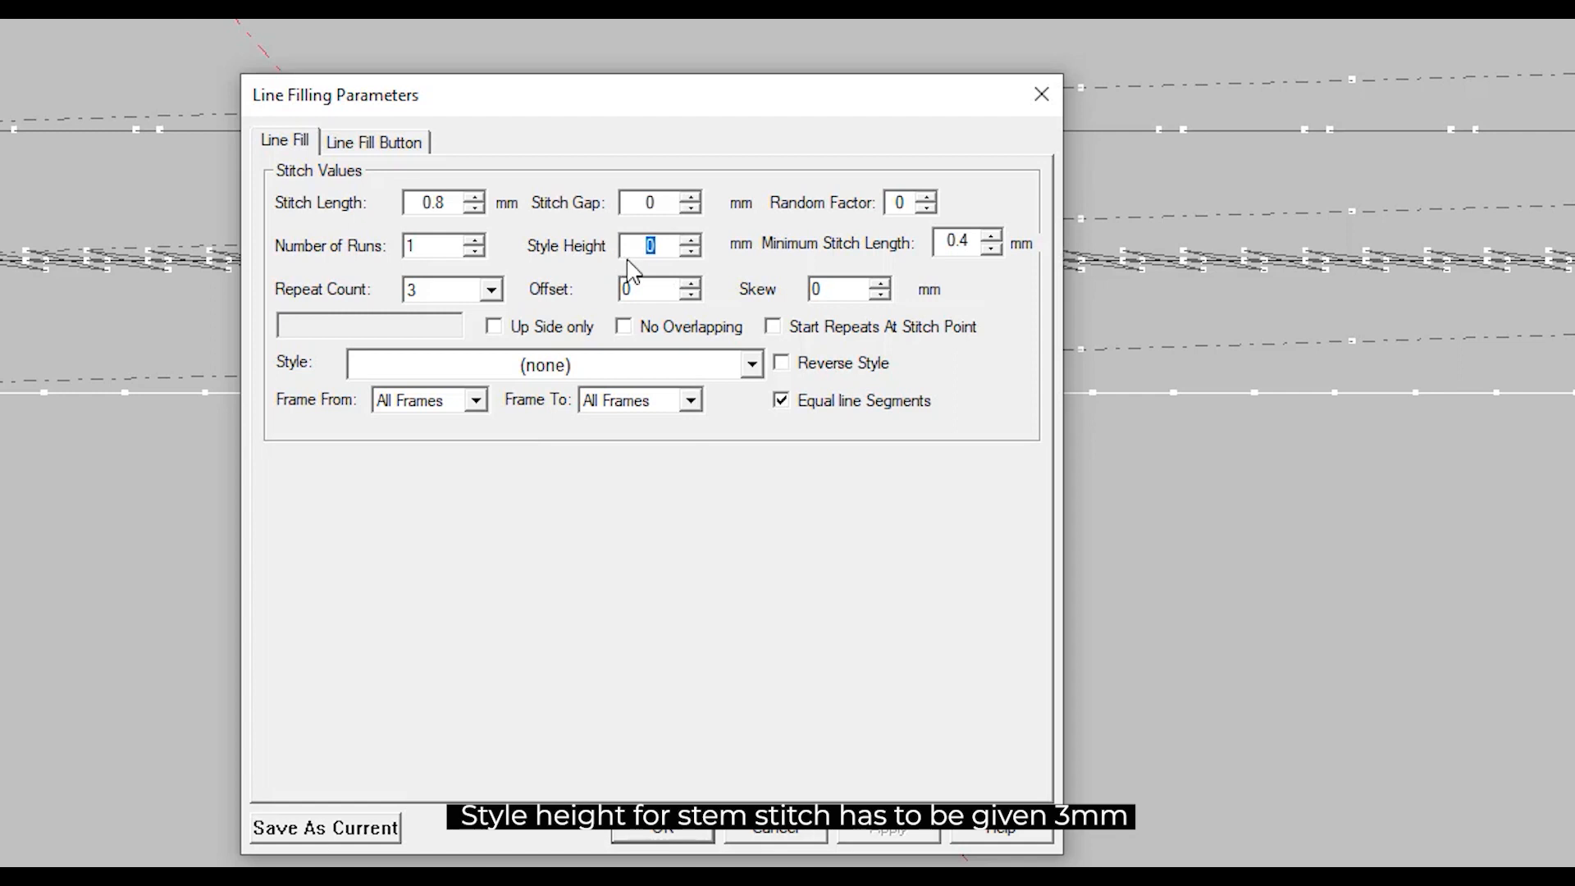
text(3)
Set the seventh line's motif angle to 45° with Skip Motif First Stitch enabled, and show the stem stitch in the realistic view.
click(346, 139)
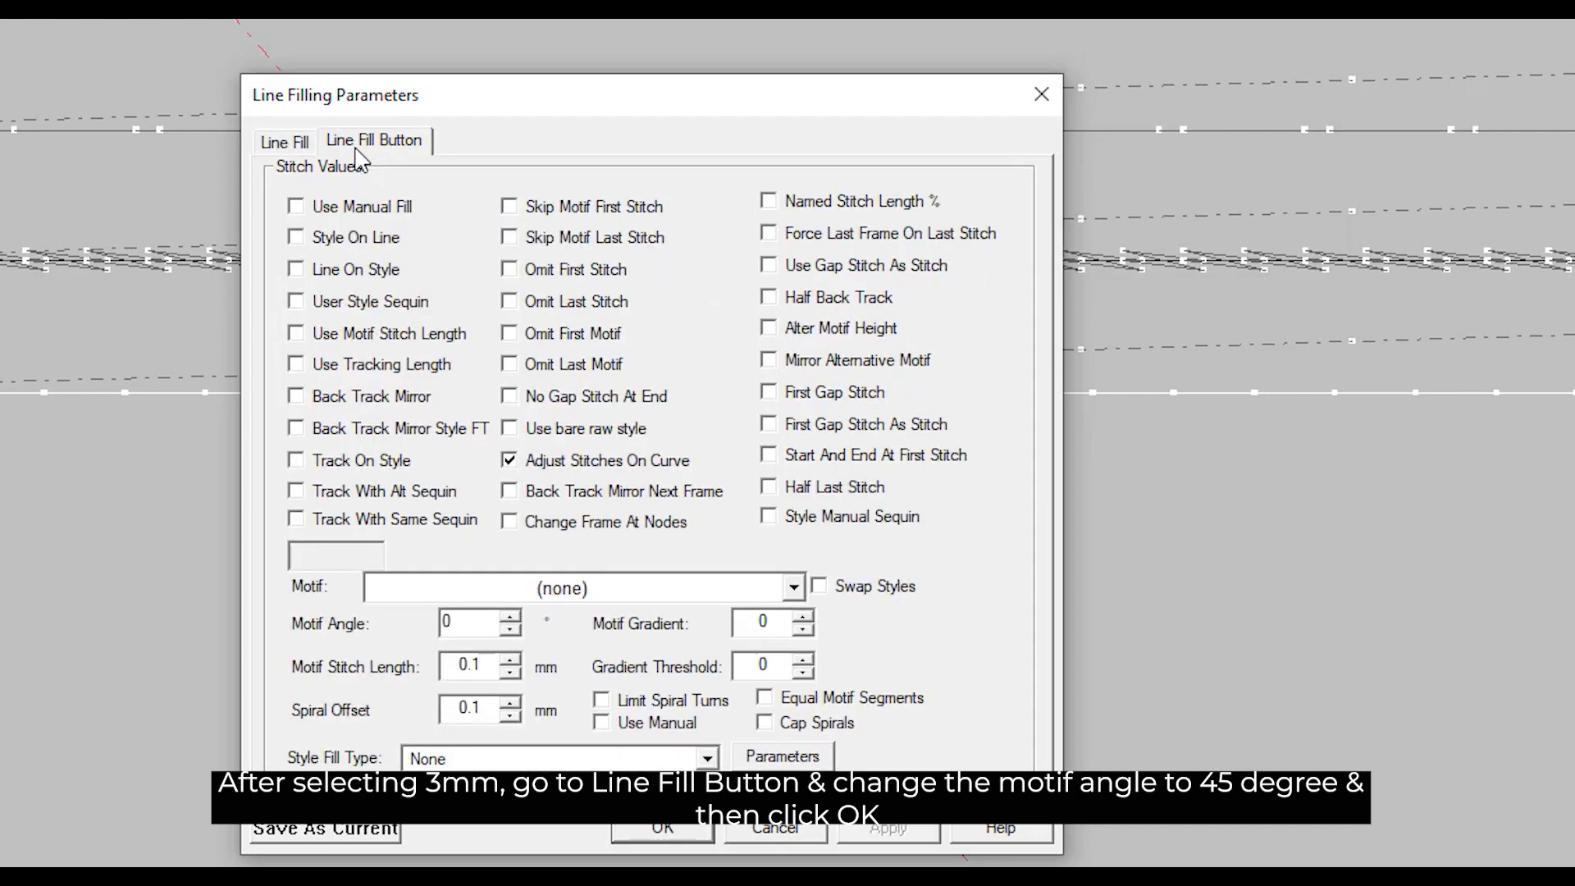
double_click(444, 623)
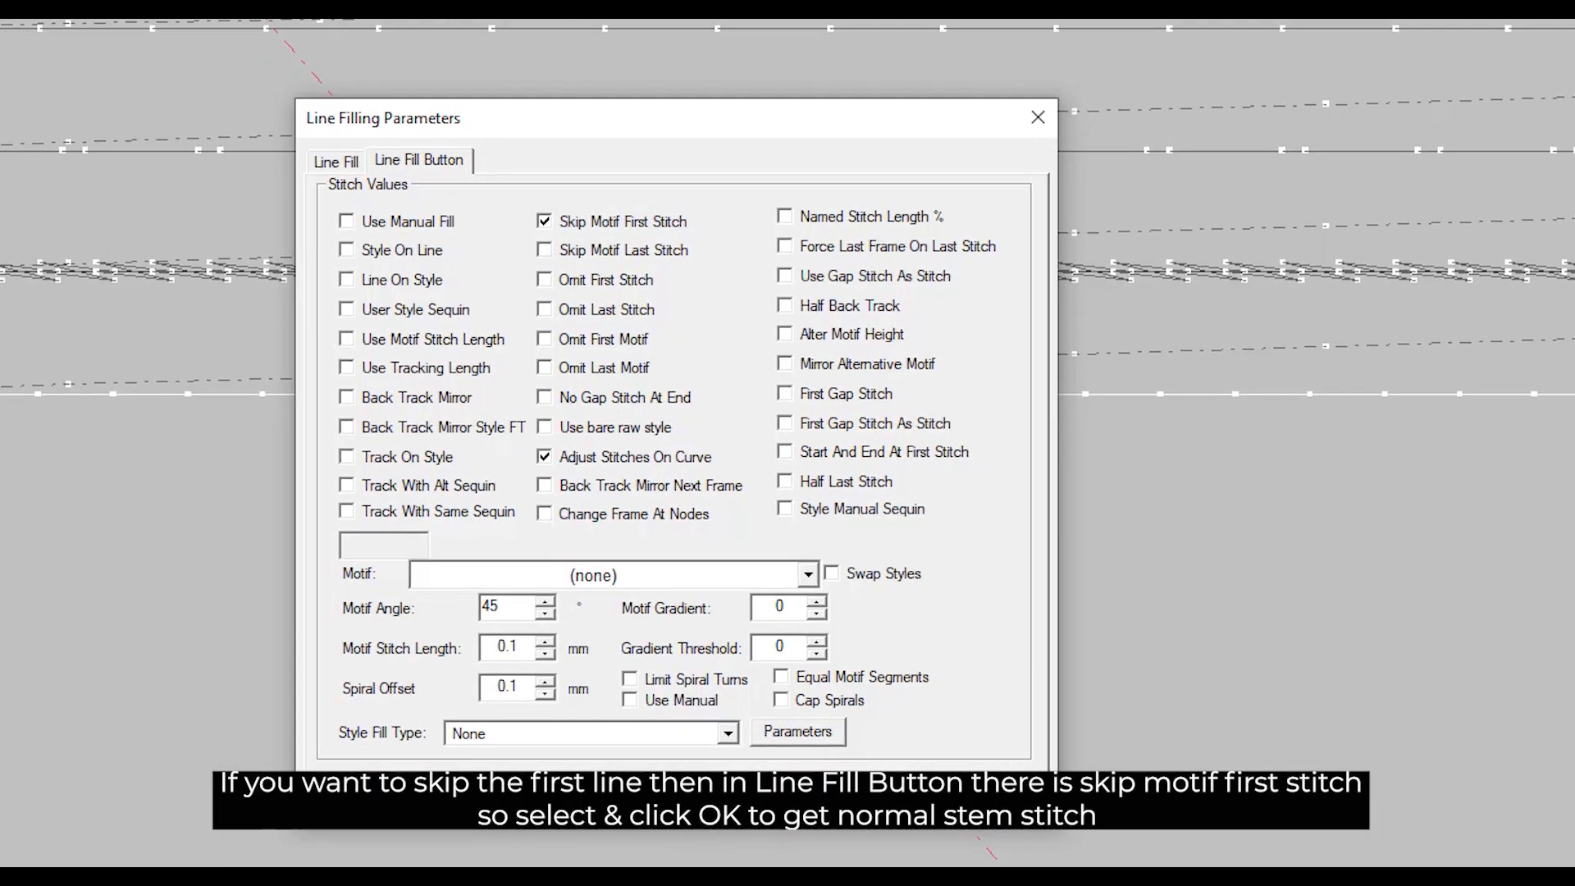
click(791, 800)
click(525, 60)
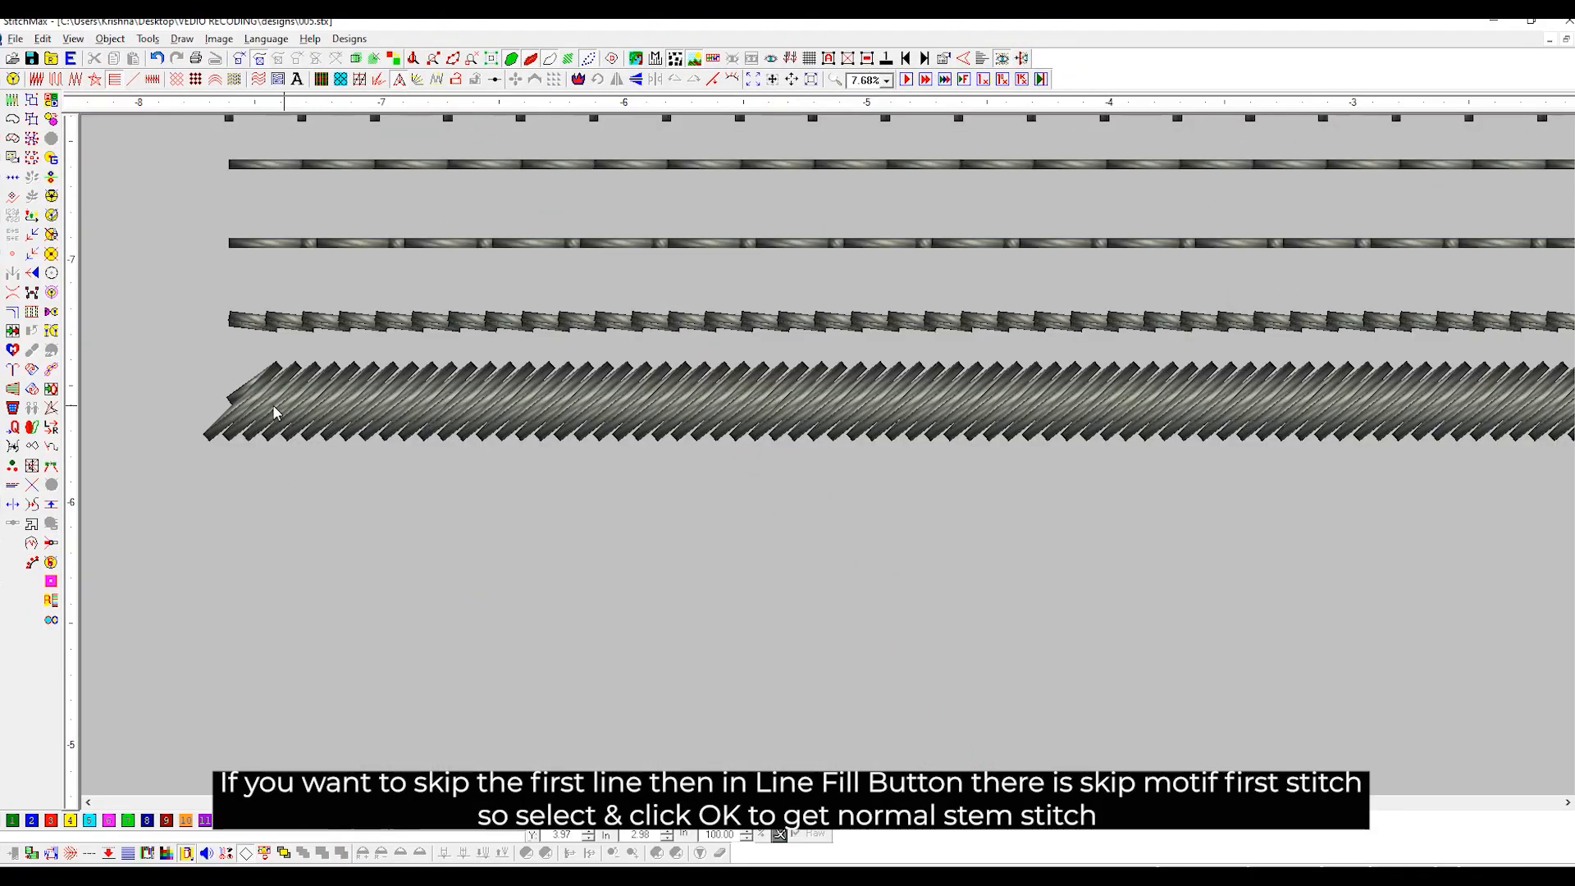
Increase the stem stitch line's stitch length to 1.4 mm.
double_click(587, 408)
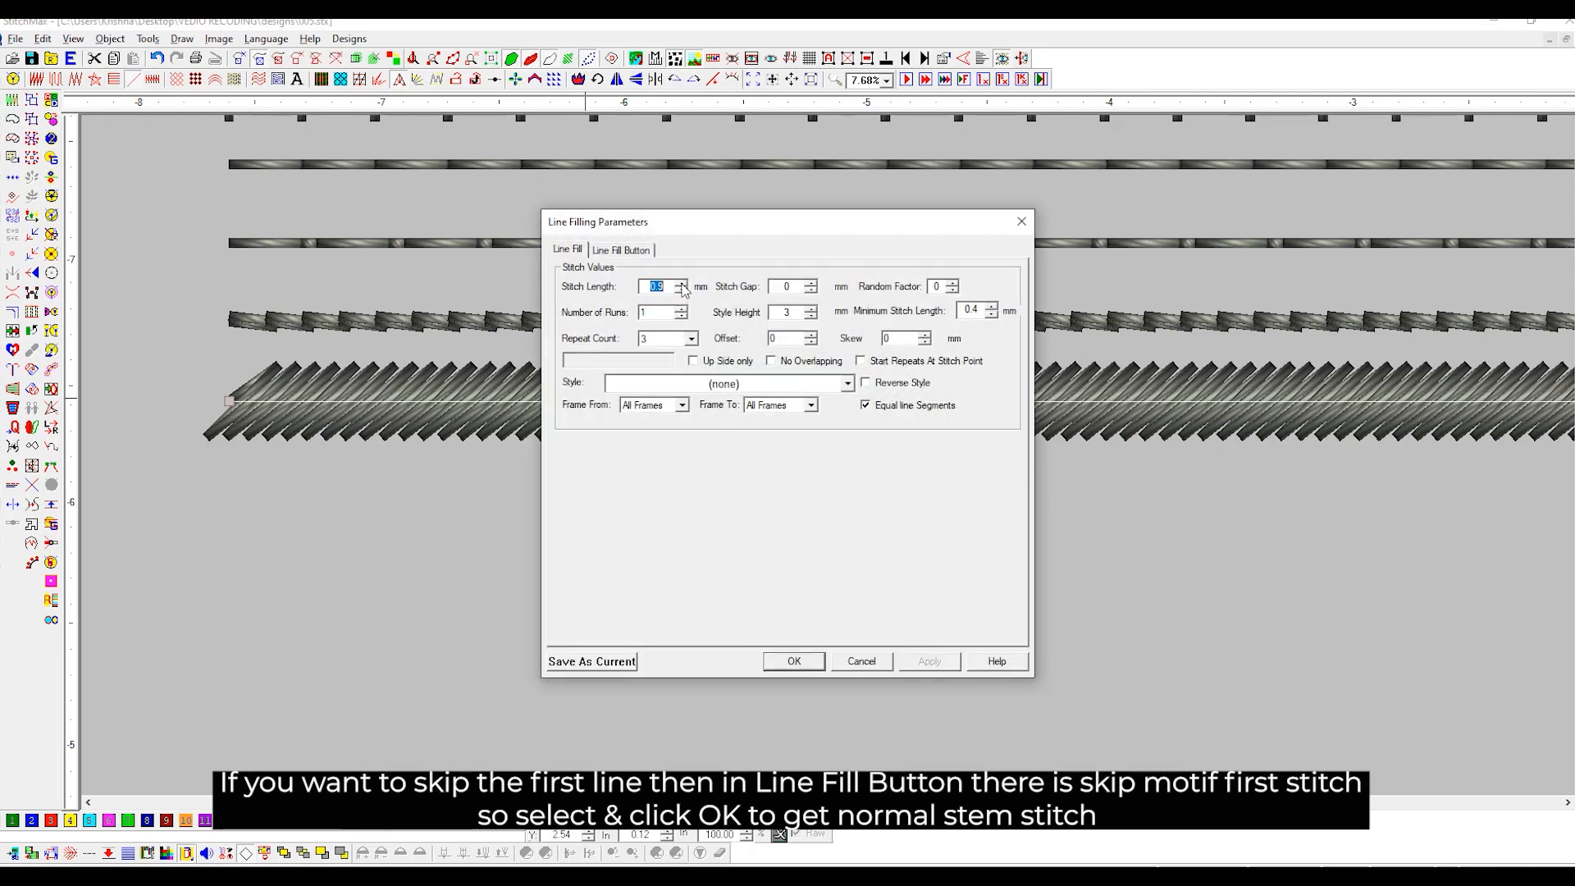
click(793, 661)
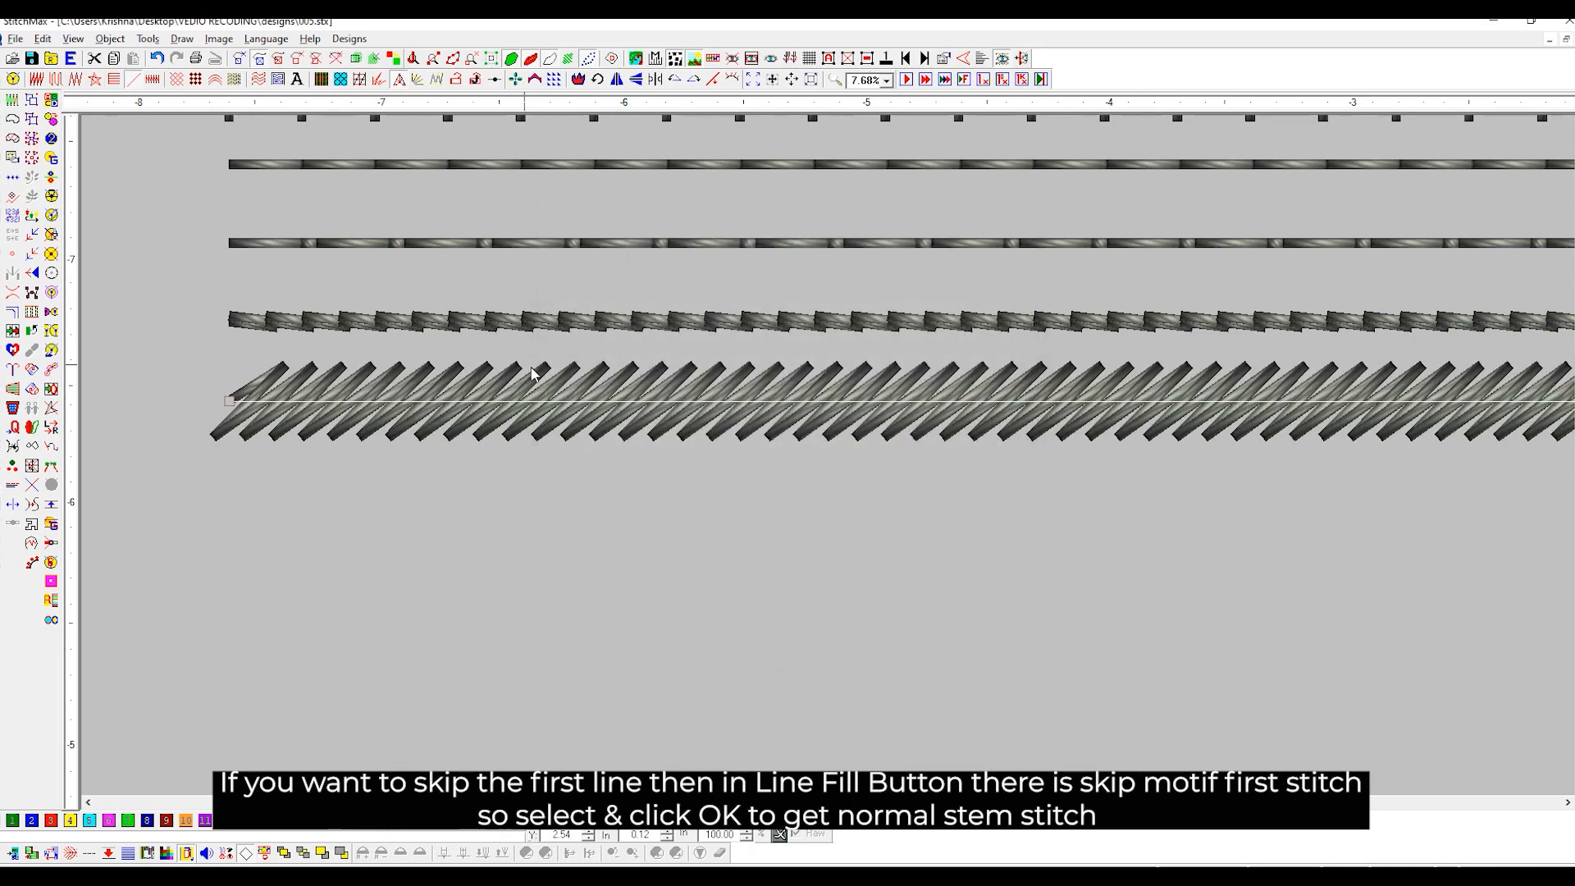
double_click(686, 421)
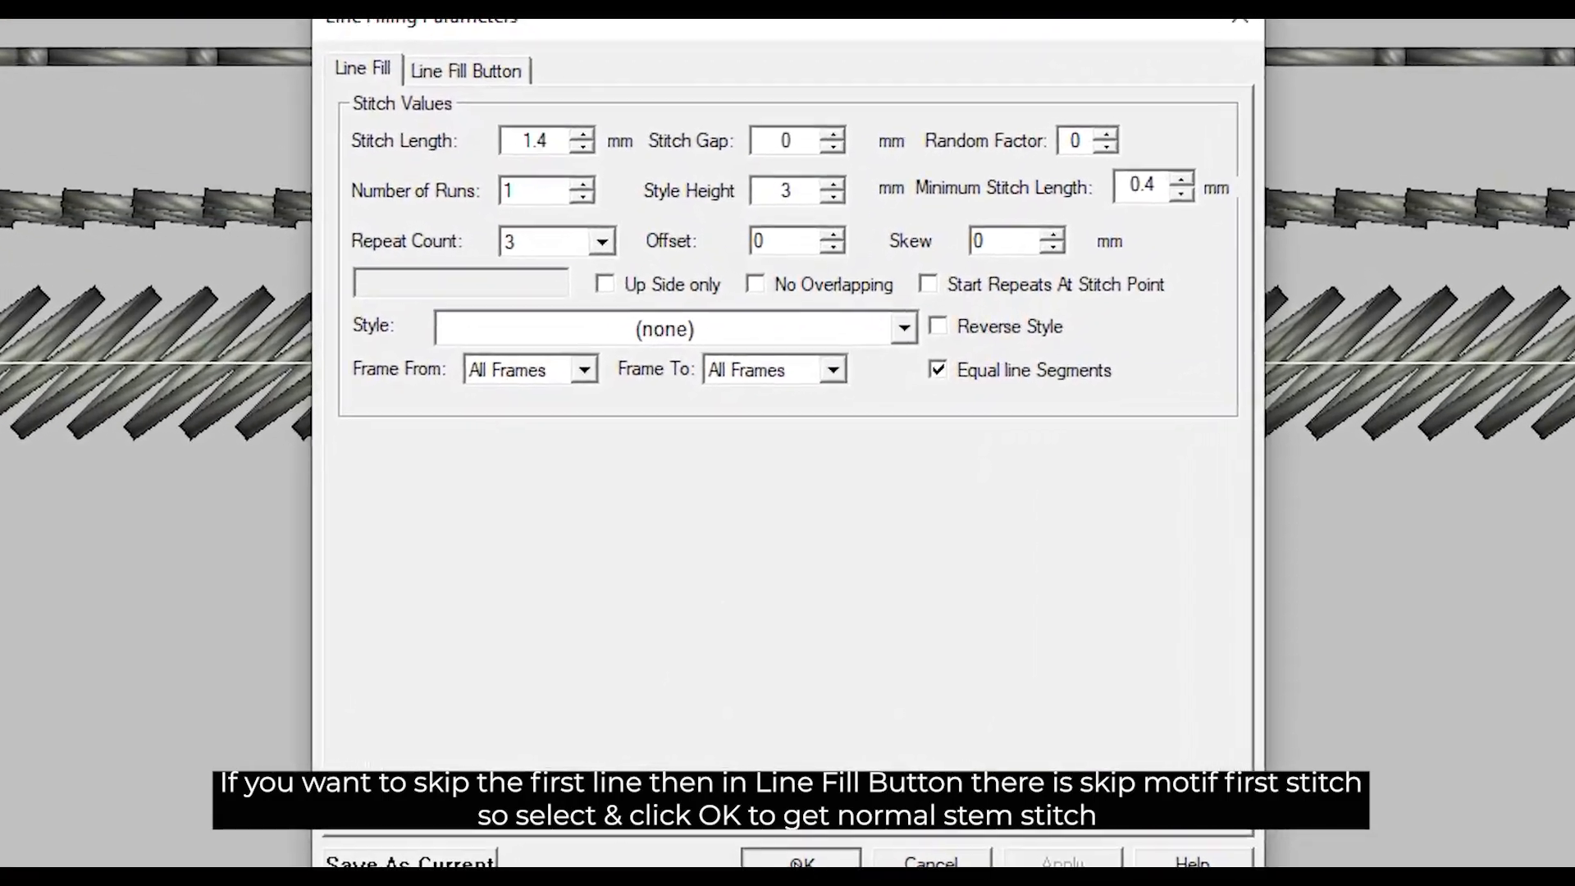
click(799, 822)
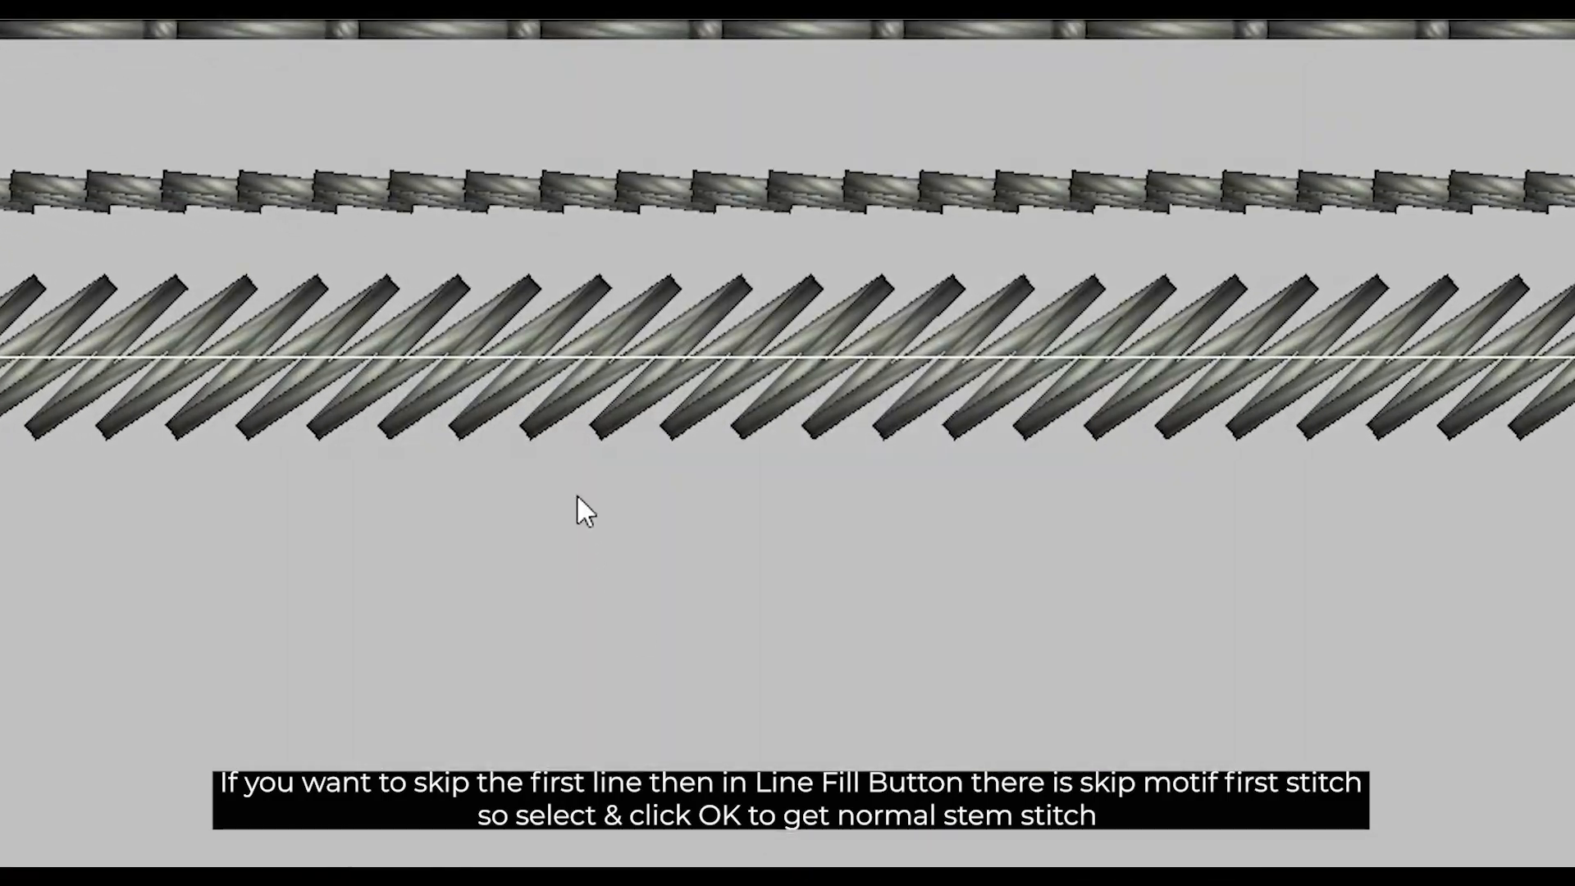
Turn off Skip Motif First Stitch for the stem stitch line and compare its outline and realistic views.
double_click(569, 351)
click(484, 82)
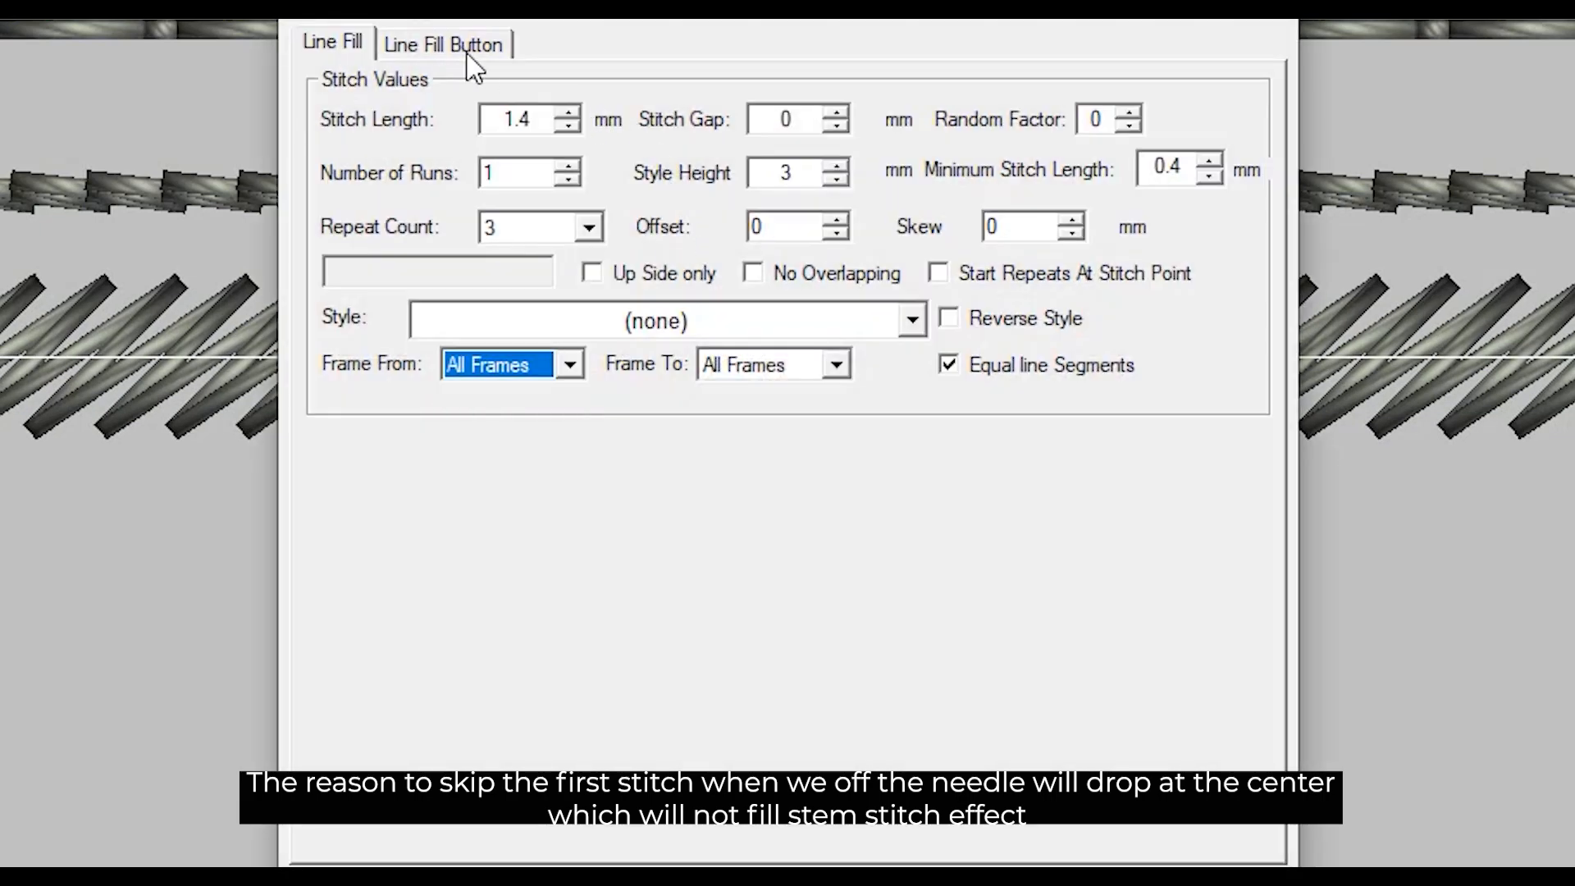
click(441, 46)
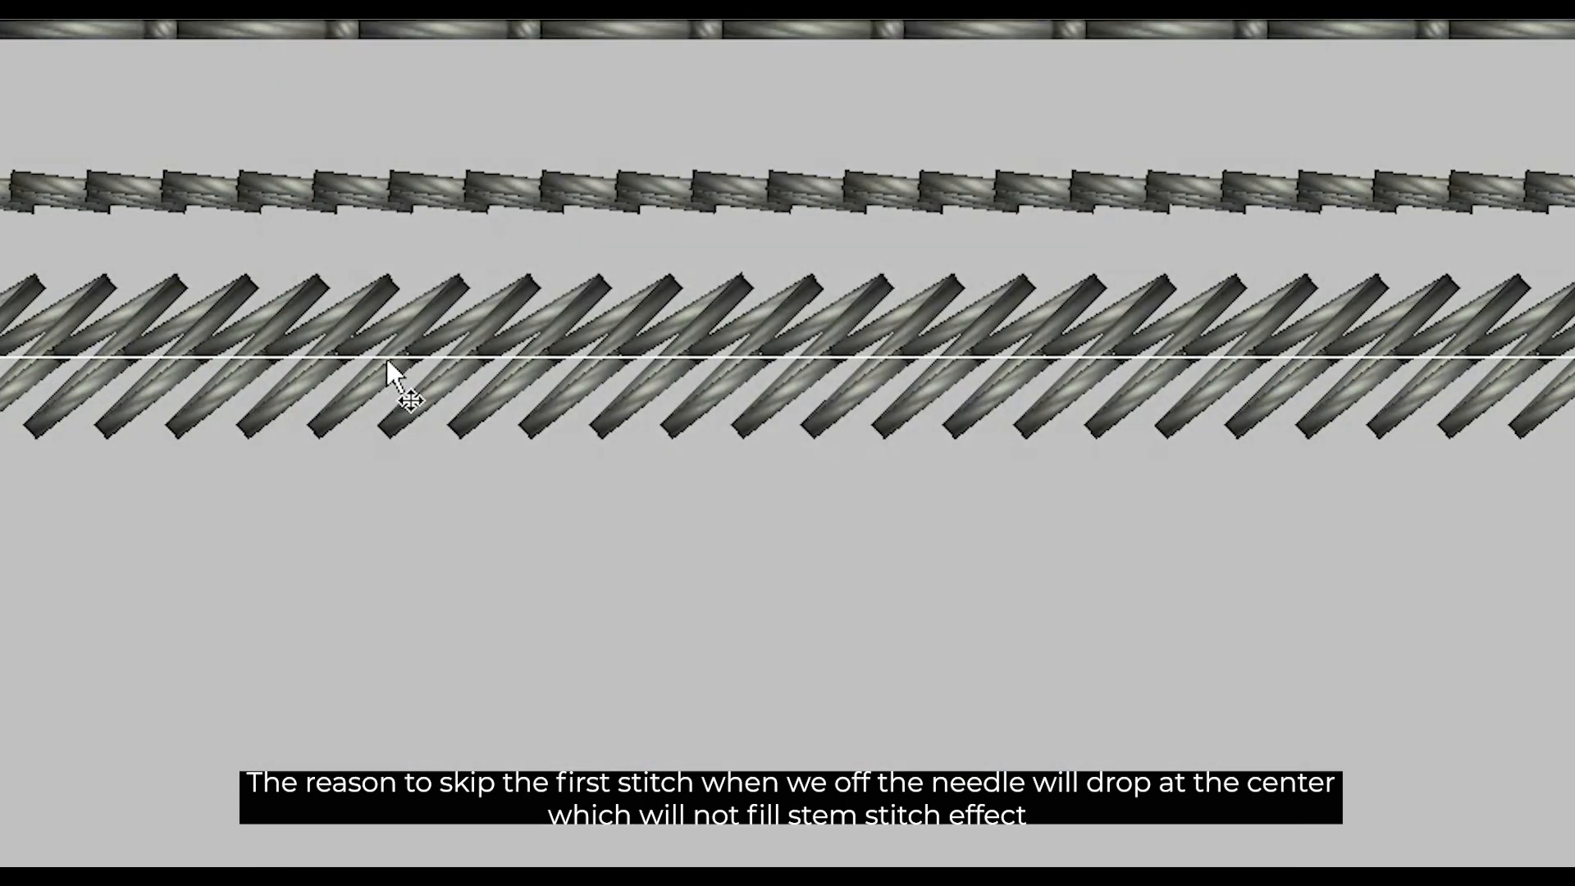
key(t)
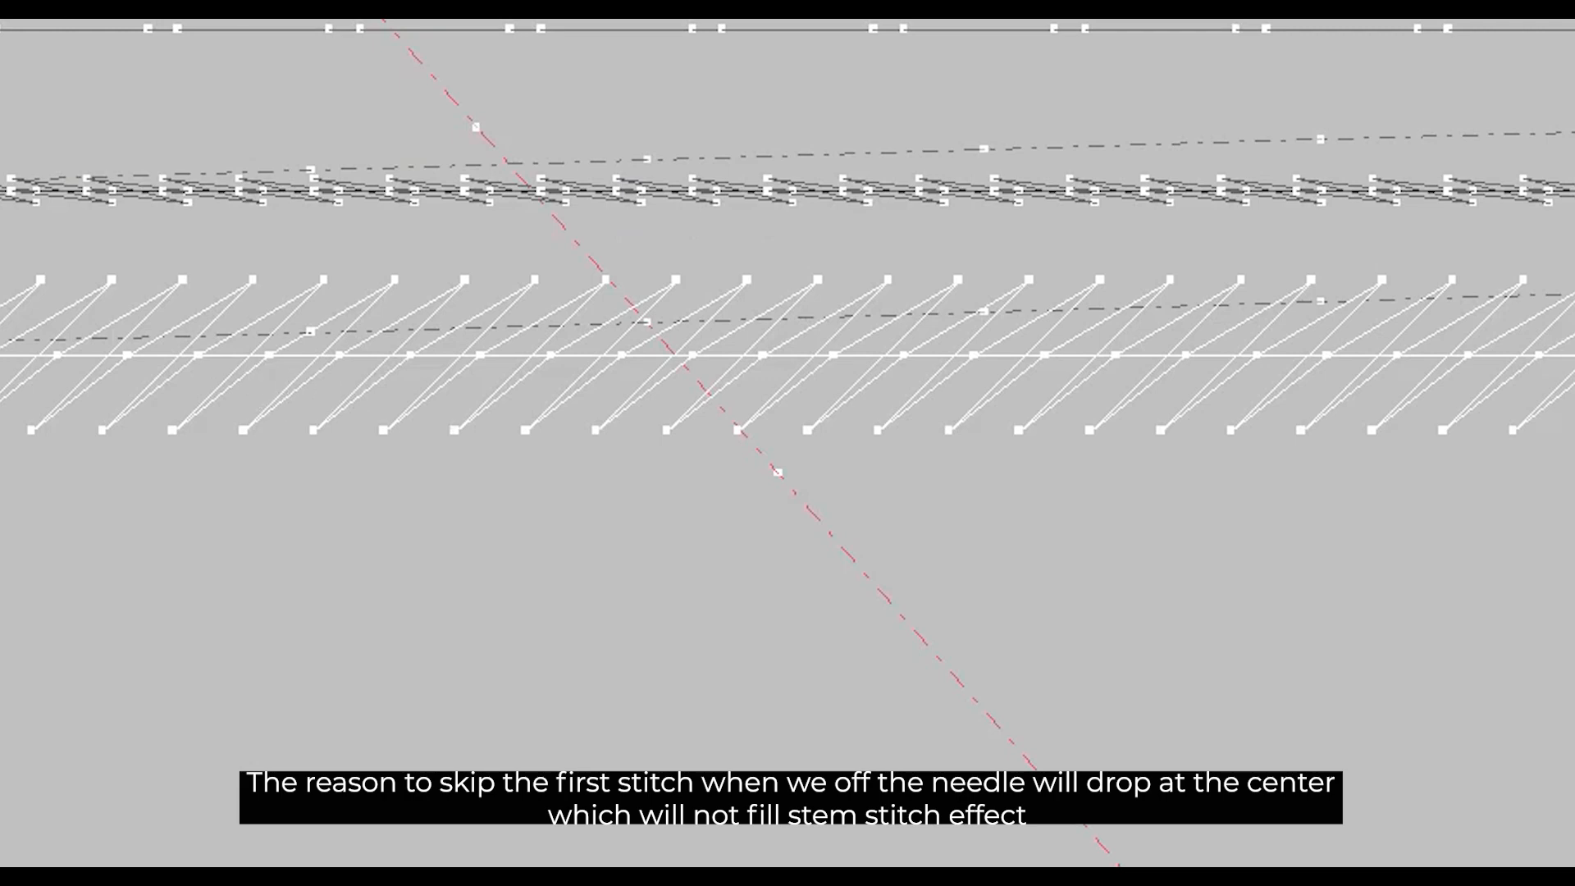
key(t)
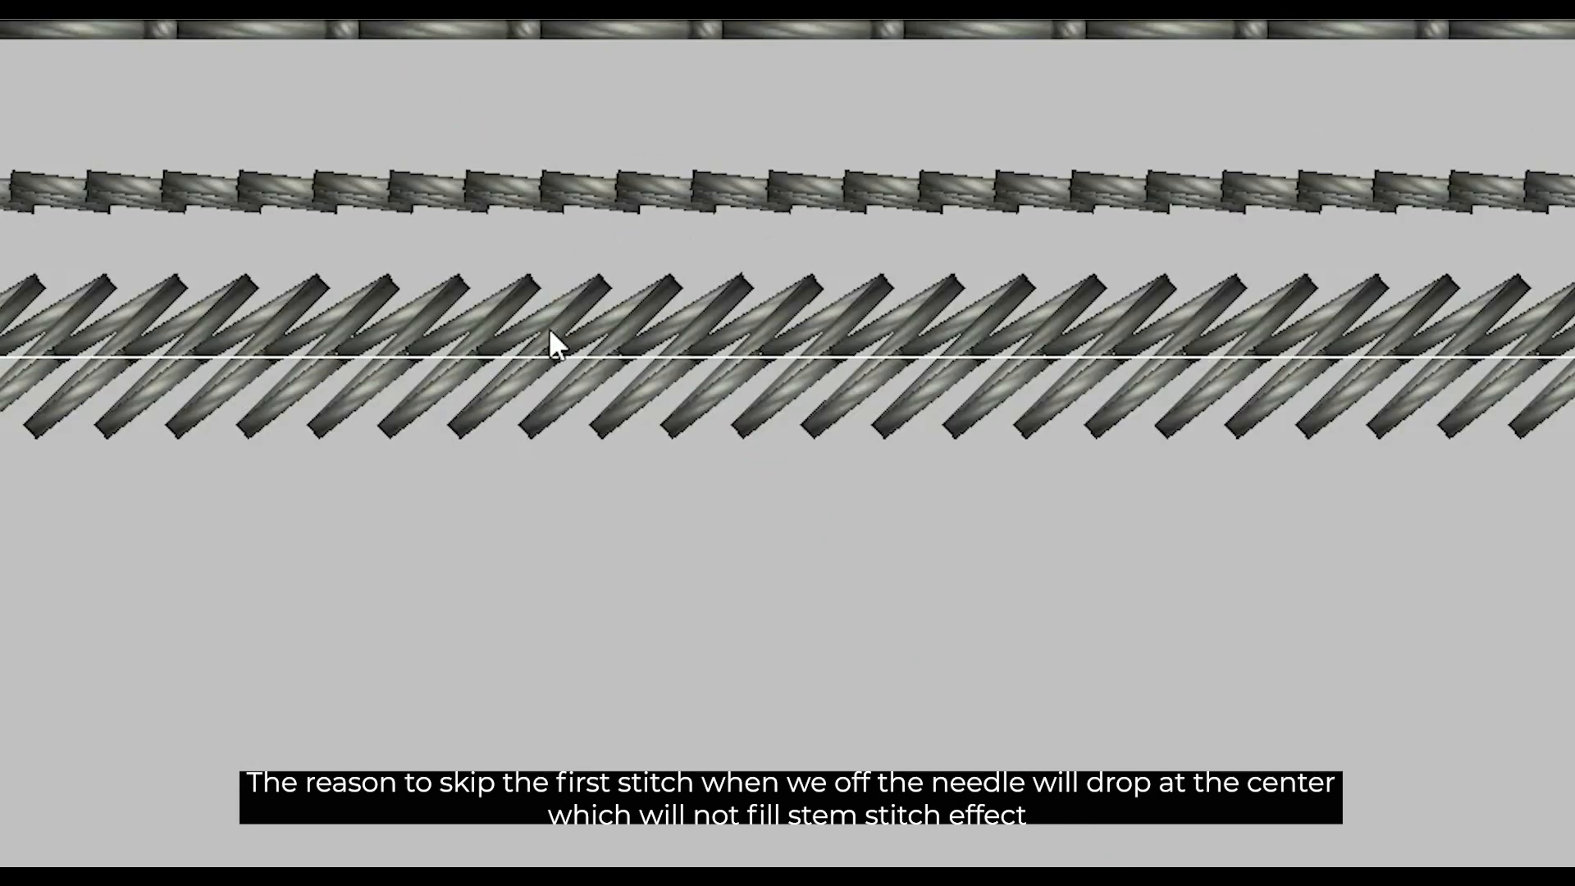
Reopen the stem stitch line's filling parameters at the motif options that include Skip Motif First Stitch.
double_click(455, 363)
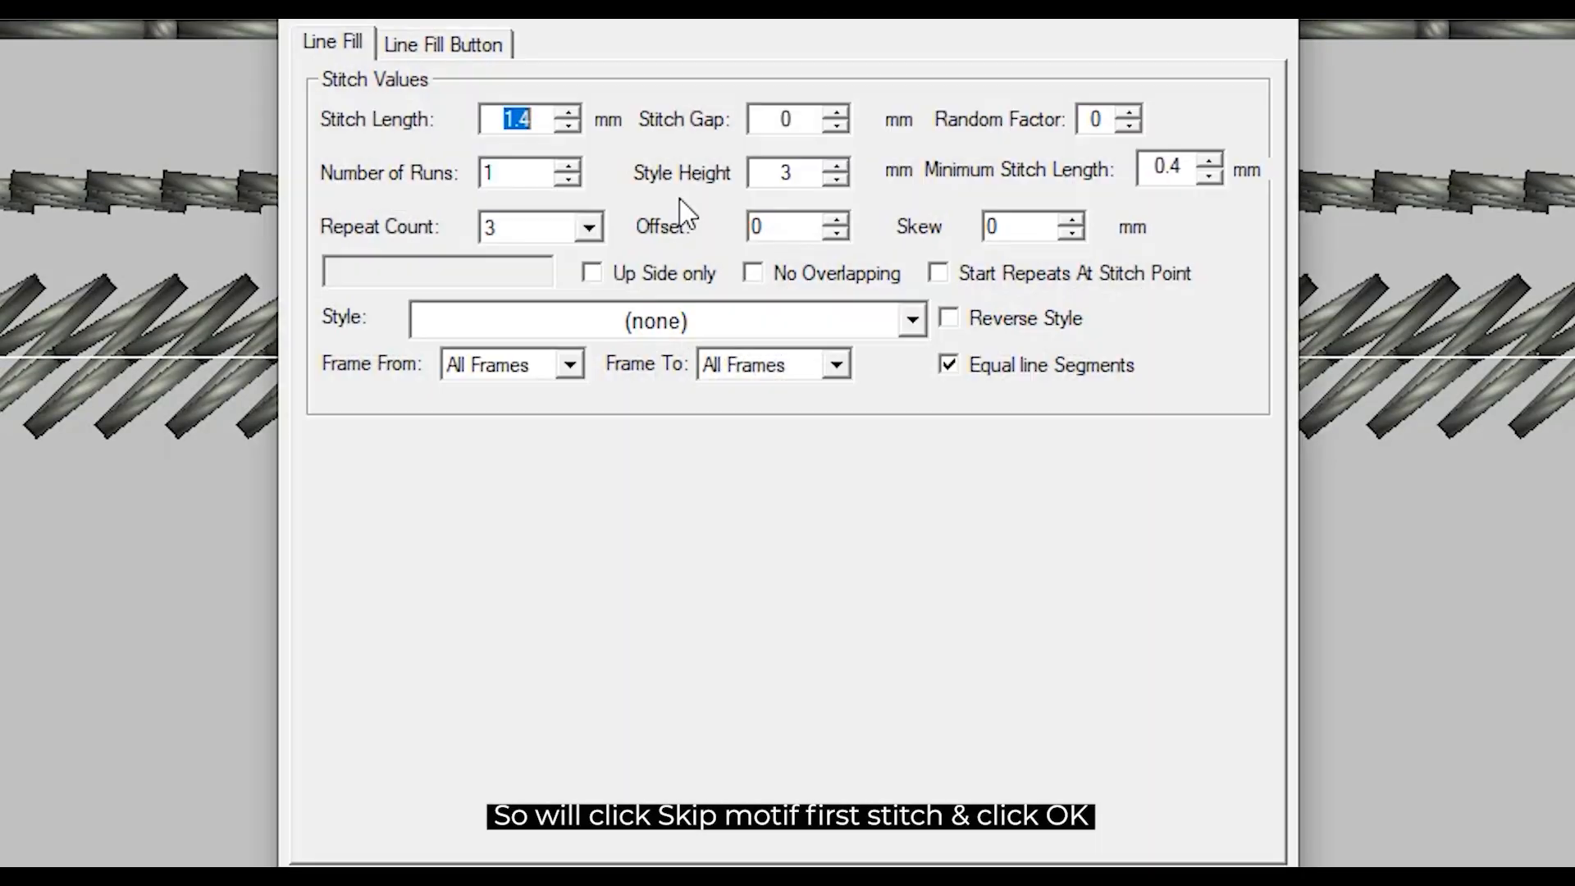
click(481, 51)
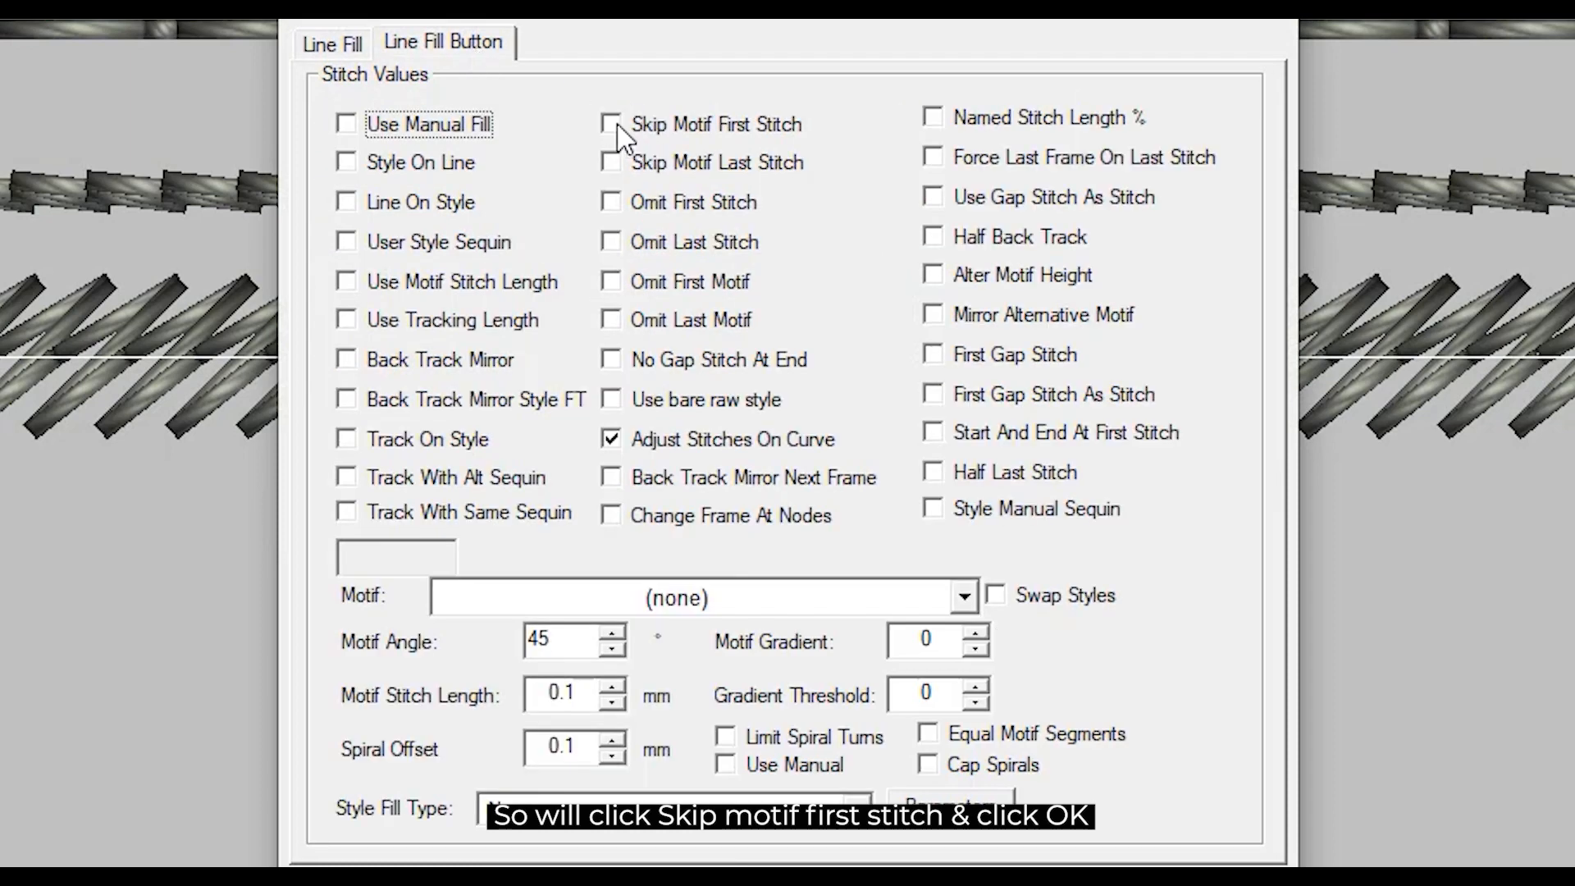